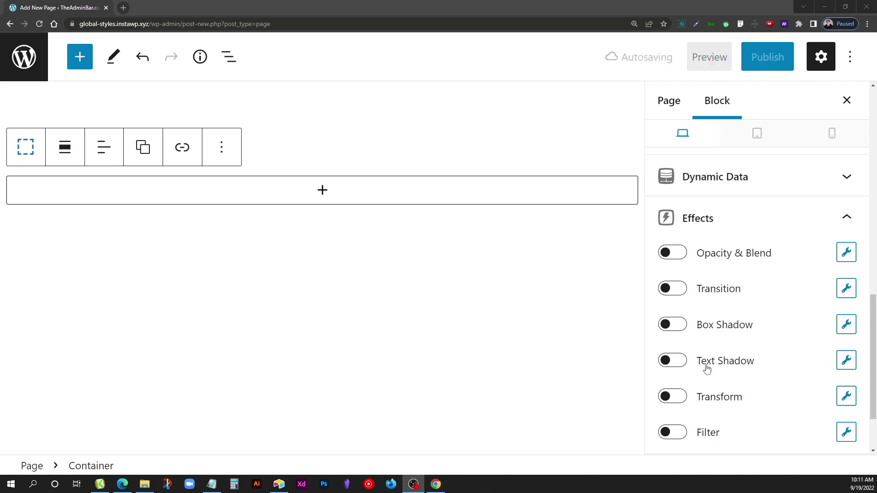
Add an Opacity & Blend effect to the selected container block.
scroll(726, 438, "down", 2)
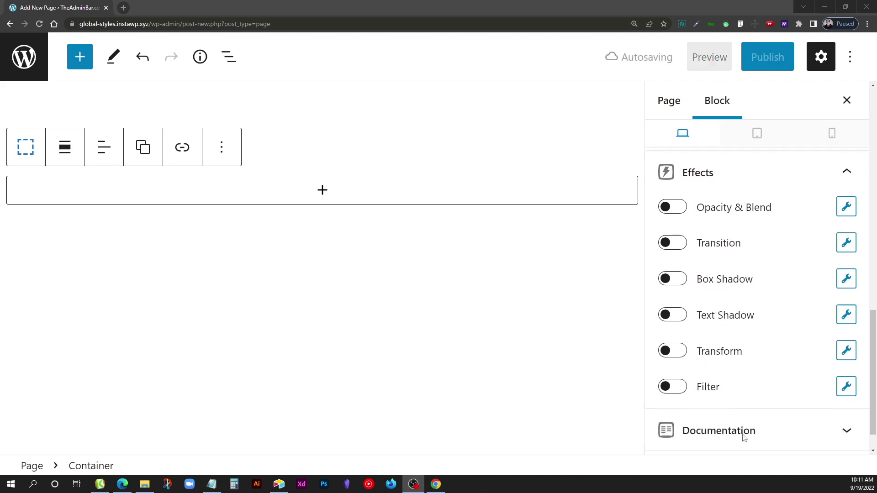
scroll(738, 366, "up", 2)
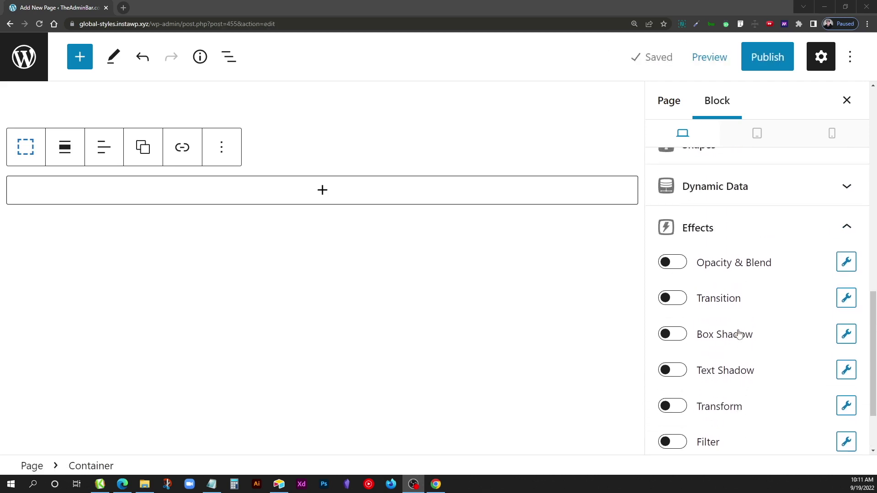
left_click(846, 261)
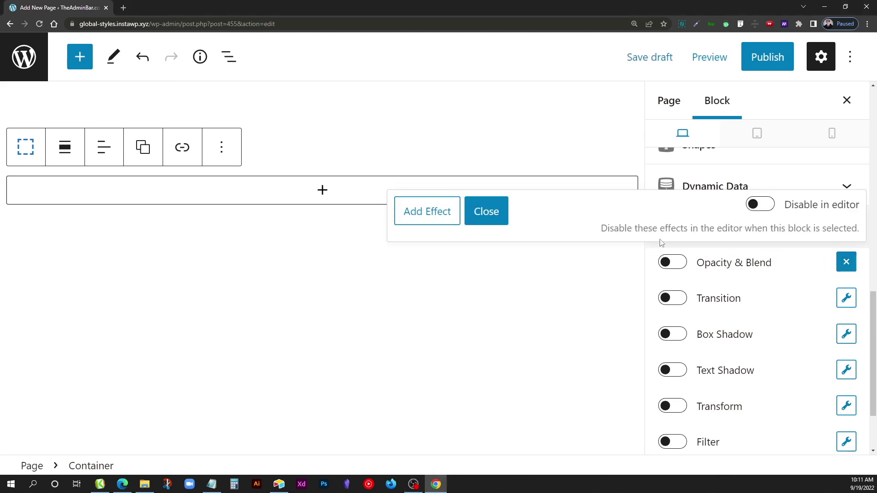
left_click(445, 216)
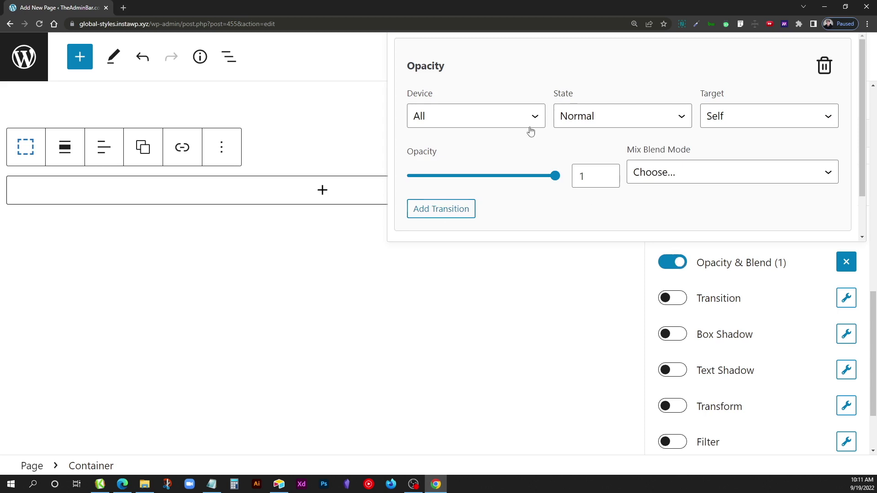
Review the device, state and target choices available for the opacity effect.
left_click(522, 124)
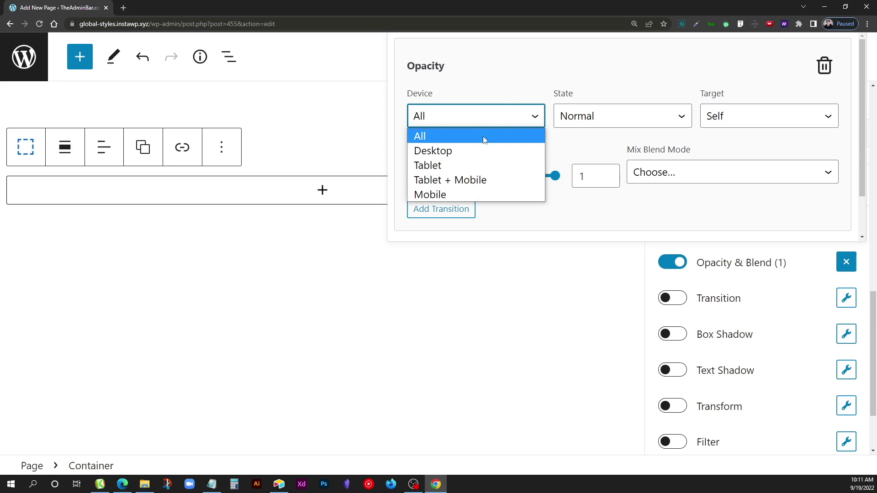
left_click(484, 124)
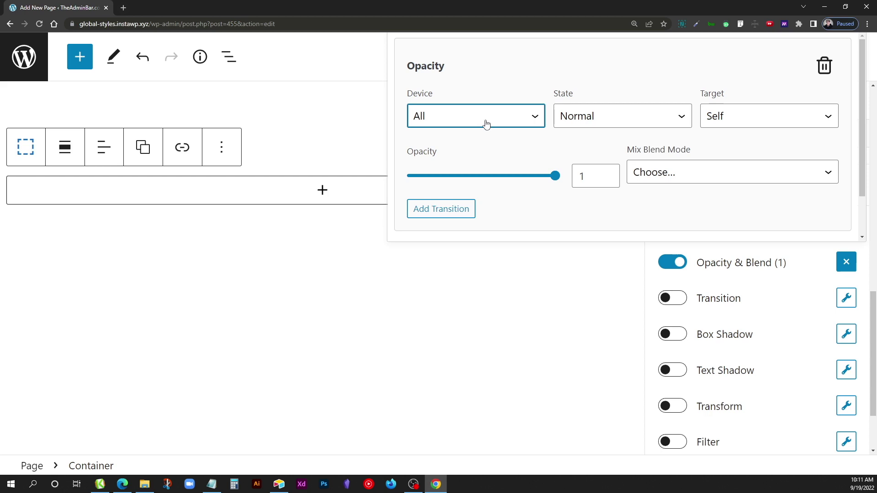
left_click(594, 121)
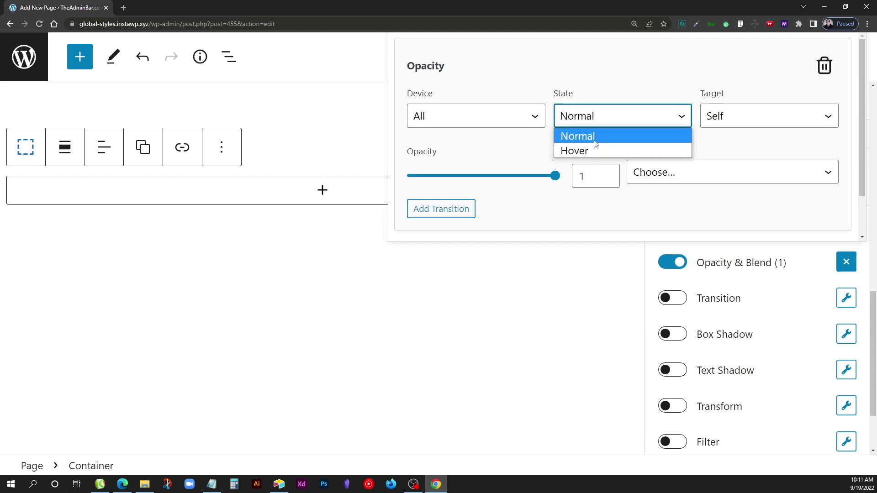
left_click(598, 98)
left_click(721, 117)
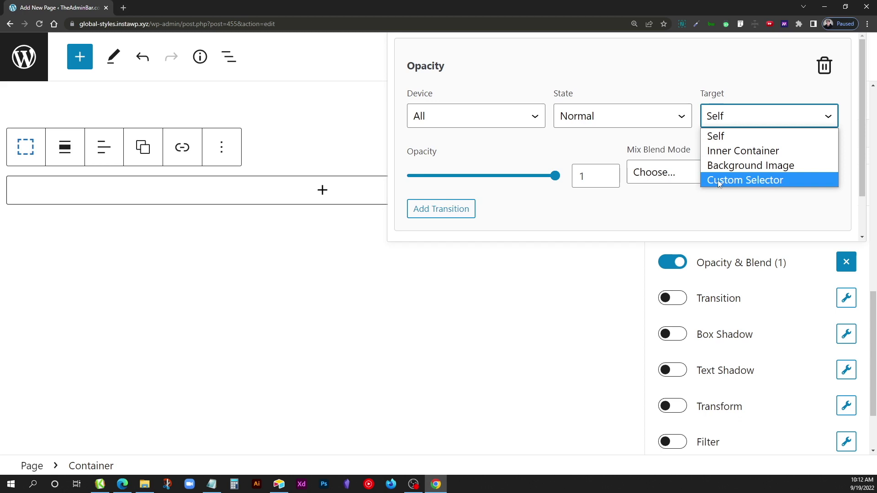
left_click(668, 148)
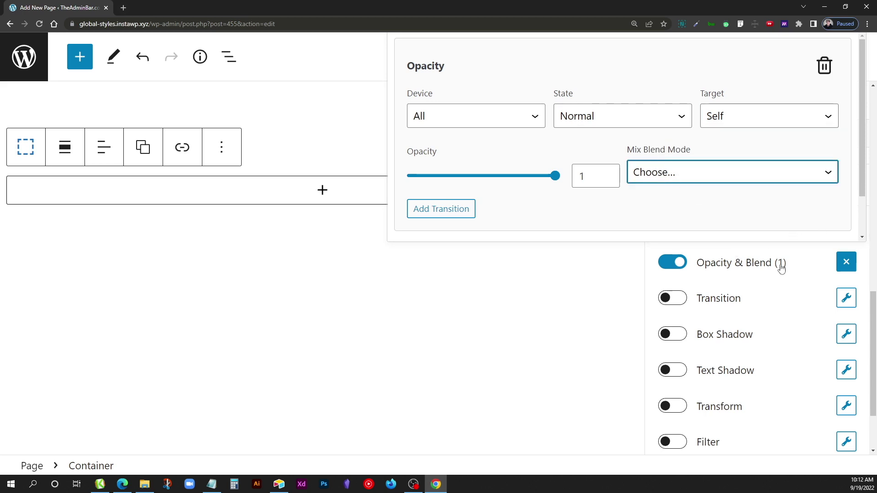
Check the opacity effect's opacity and mix blend mode options, and delete the effect.
mouse_move(555, 176)
left_mouse_down()
mouse_move(457, 181)
mouse_move(557, 181)
left_mouse_up()
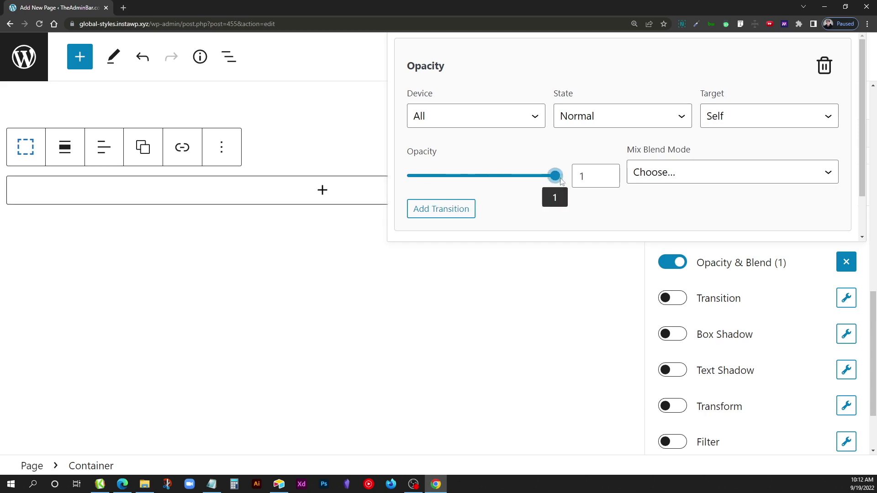
left_click(658, 177)
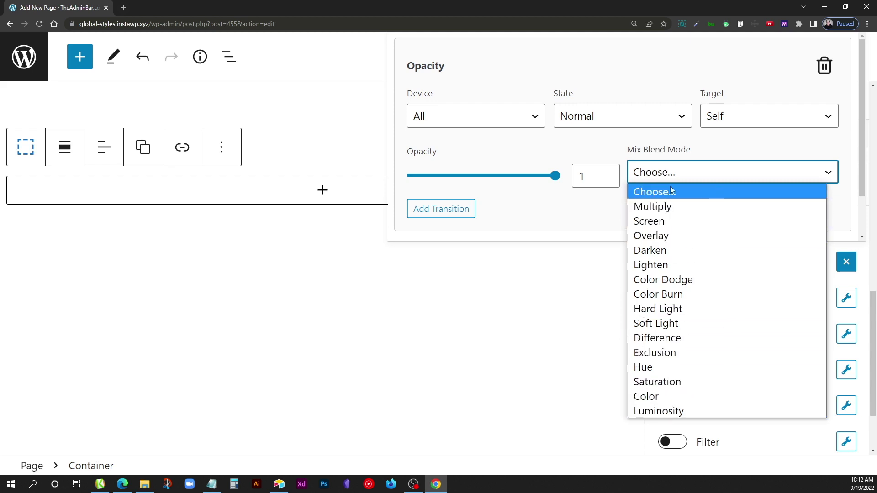
left_click(579, 207)
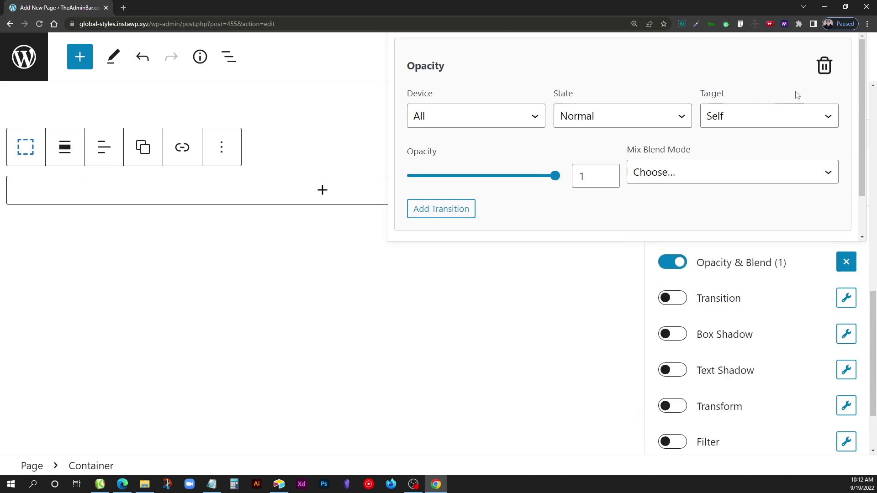
left_click(824, 66)
left_click(483, 75)
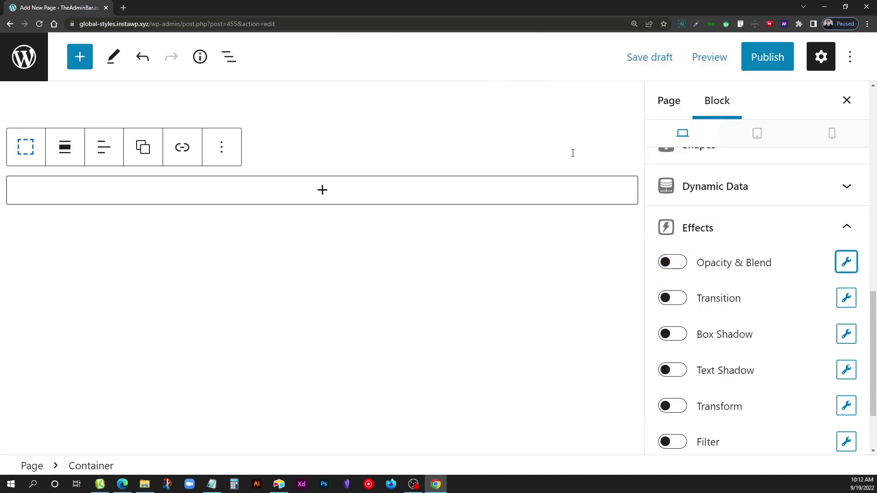
Add a Transition effect to the container with its timing function set to ease-in-out.
left_click(673, 298)
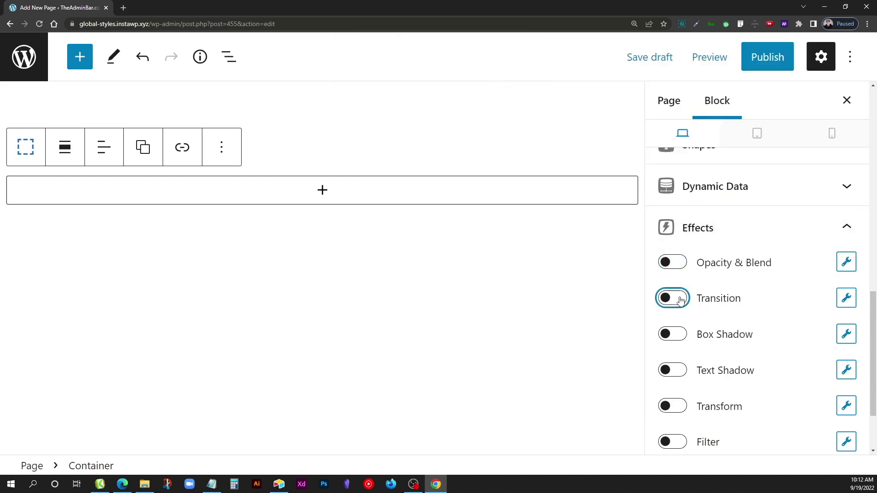
left_click(846, 298)
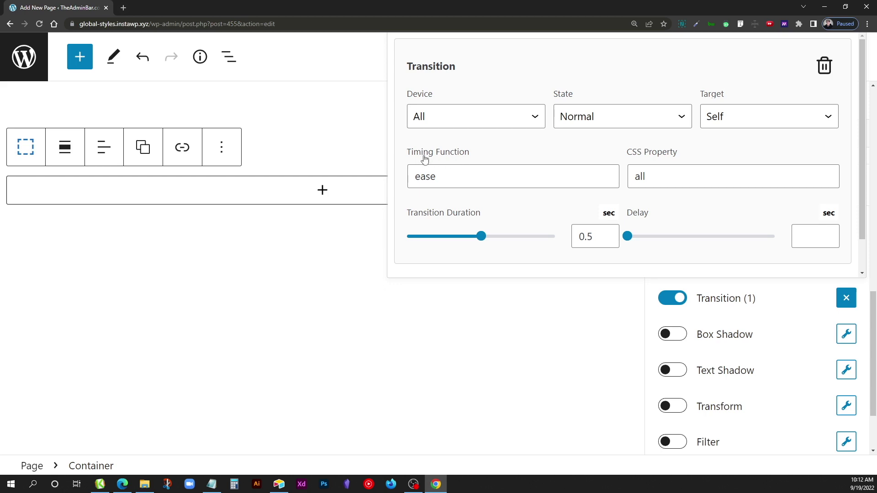
left_click(457, 178)
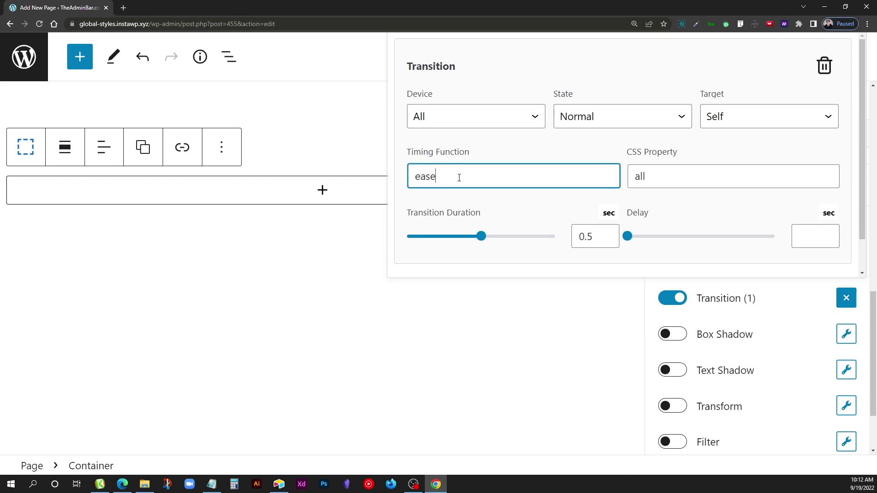
type("-in-out")
left_click(847, 298)
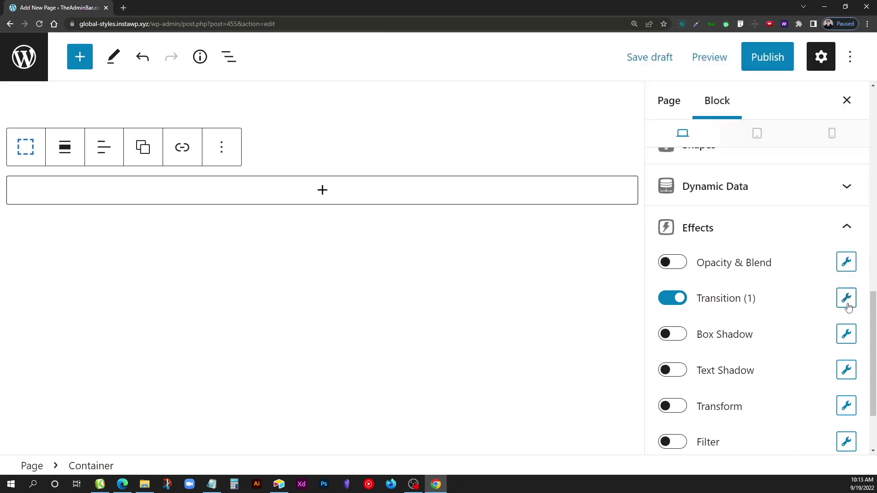
Add a Box Shadow effect to the container and try its Inset option.
left_click(847, 334)
left_click(427, 293)
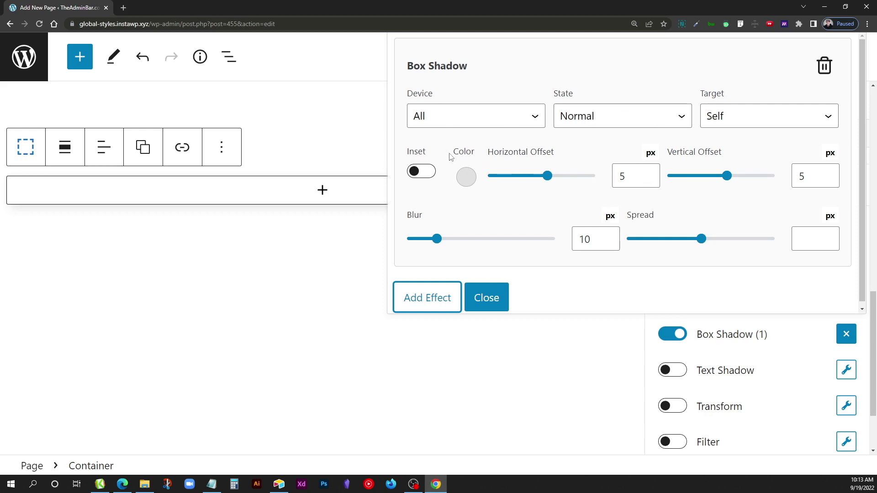
left_click(428, 172)
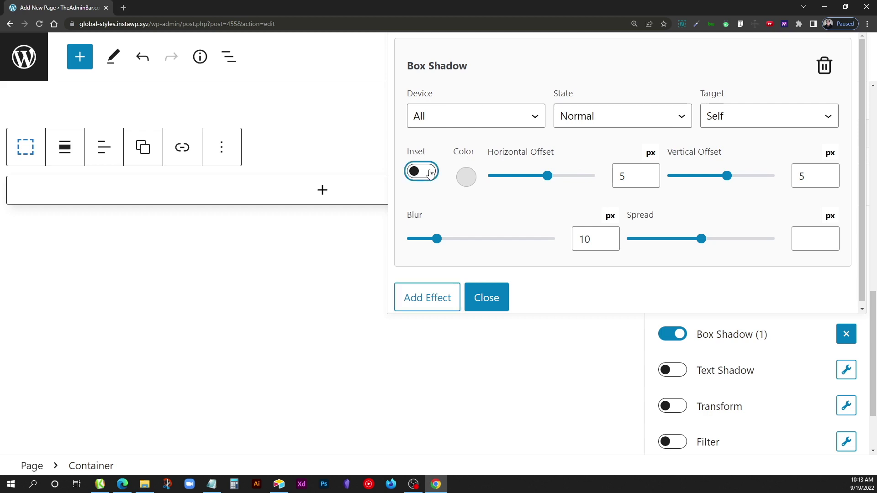
left_click(425, 172)
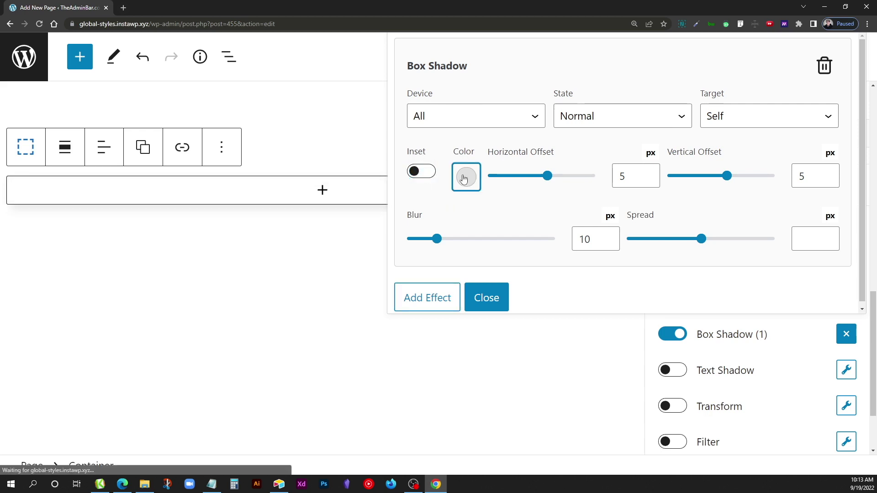
Darken the box shadow's color and delete the Box Shadow effect from the container.
left_click(463, 178)
left_click_drag(417, 363, 325, 363)
left_click(518, 201)
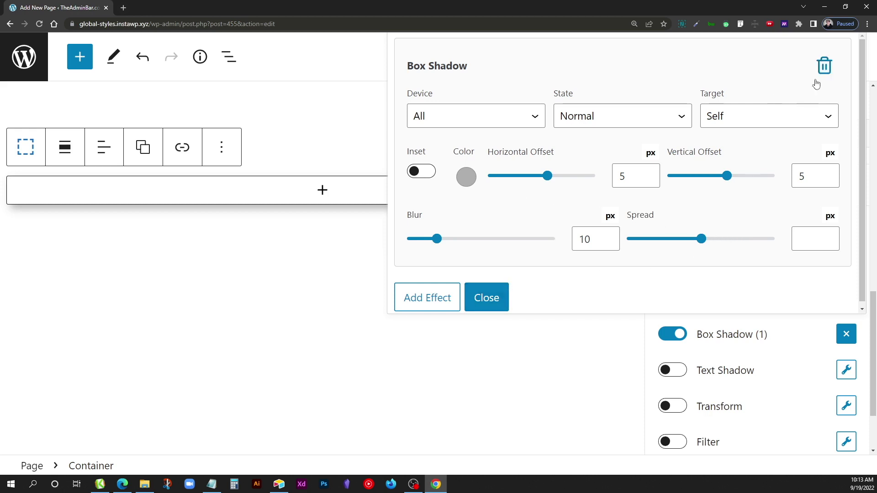
left_click(825, 66)
key("Return")
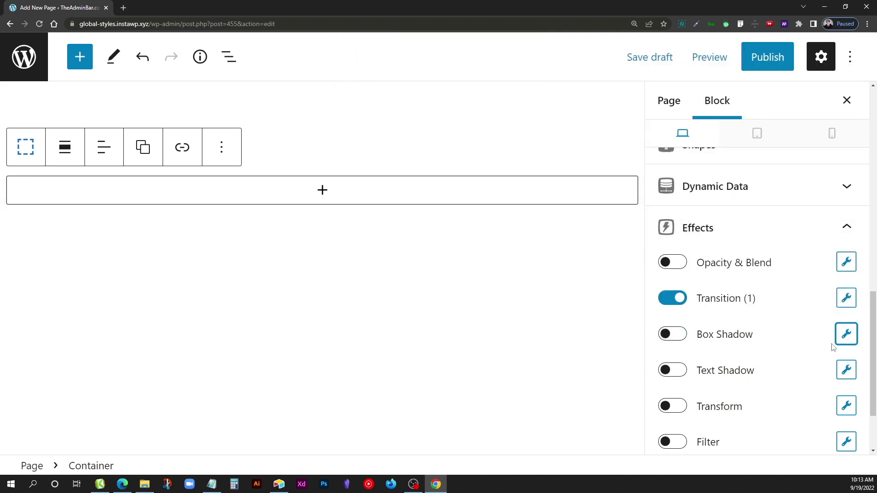
Add a Text Shadow effect with default settings, and switch off both the Text Shadow and Transition effects.
left_click(846, 370)
left_click(424, 329)
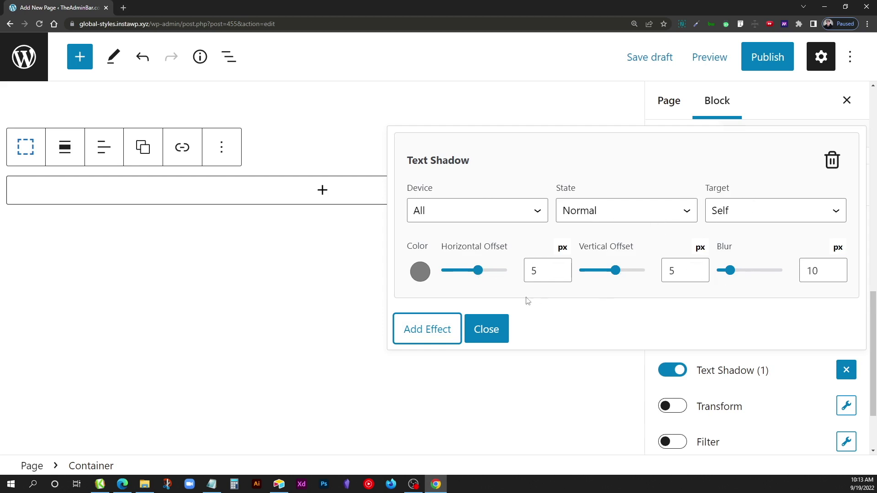
left_click(494, 330)
left_click(674, 371)
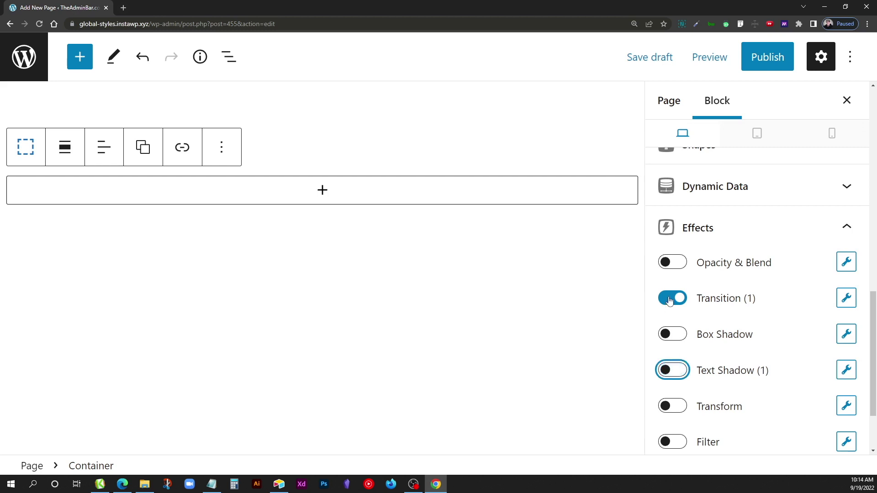
left_click(670, 300)
Add a transform to the container and review its type, device, state and target choices.
left_click(846, 406)
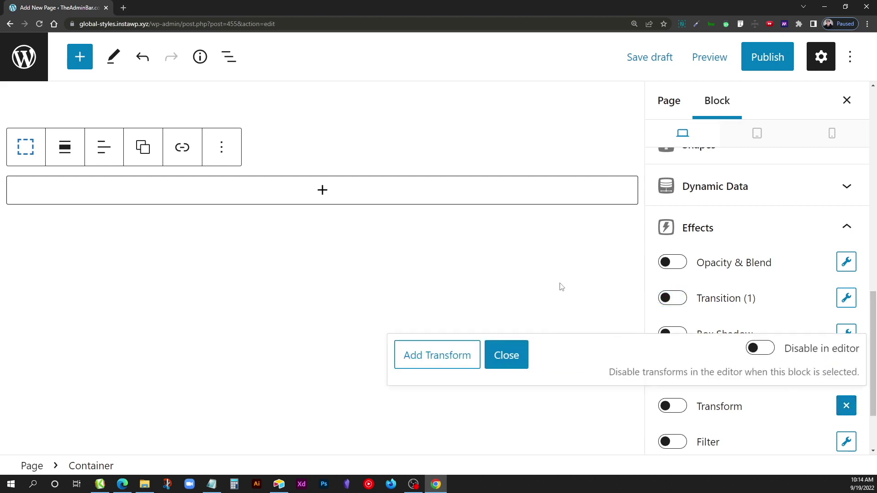
left_click(452, 355)
left_click(458, 296)
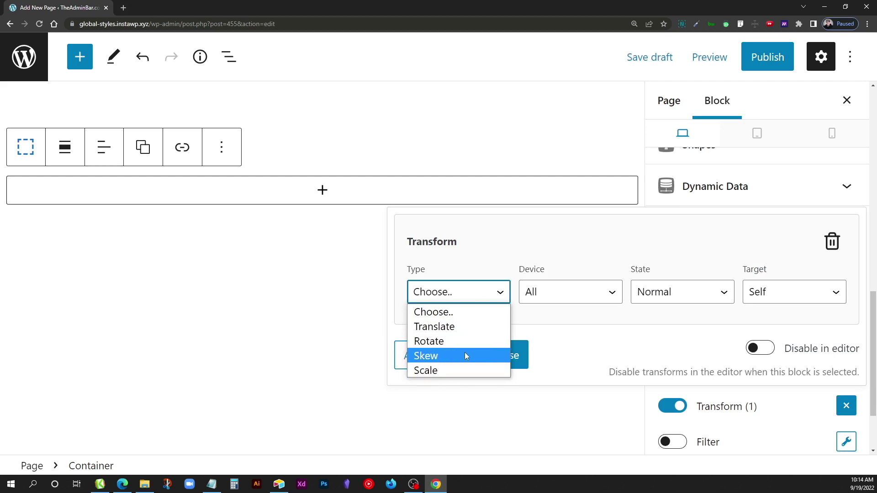
left_click(574, 295)
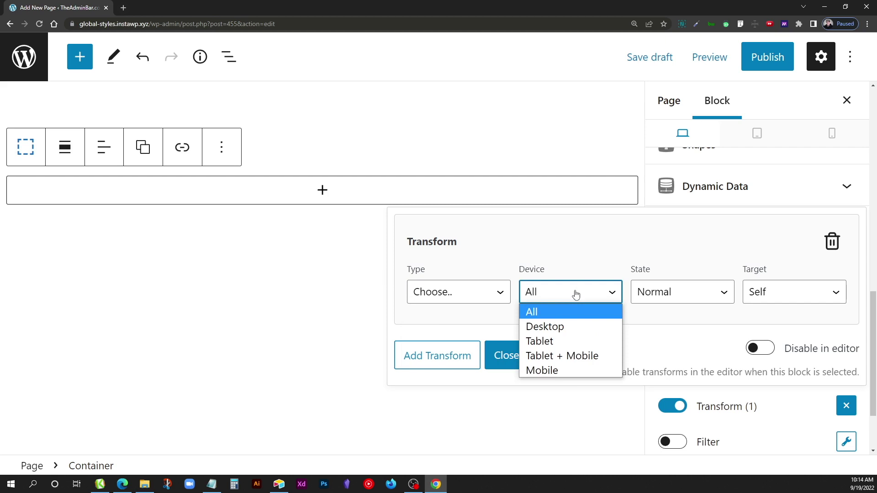
left_click(659, 293)
left_click(658, 294)
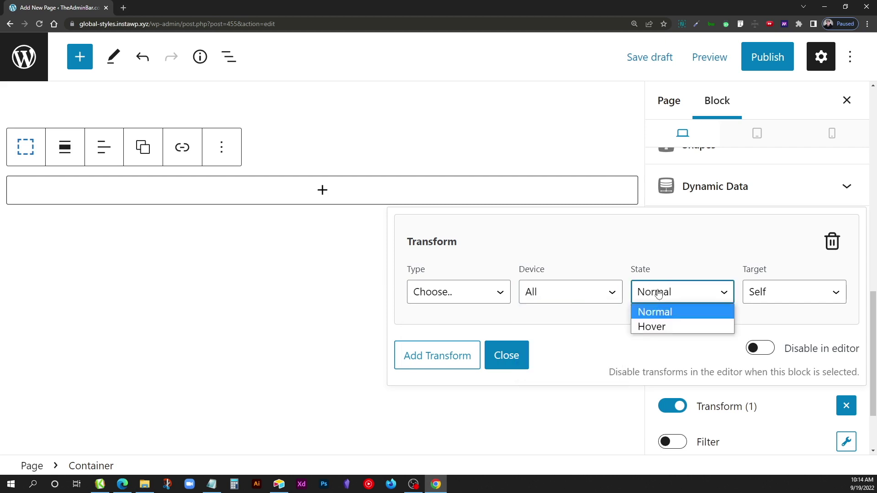
left_click(658, 294)
left_click(747, 295)
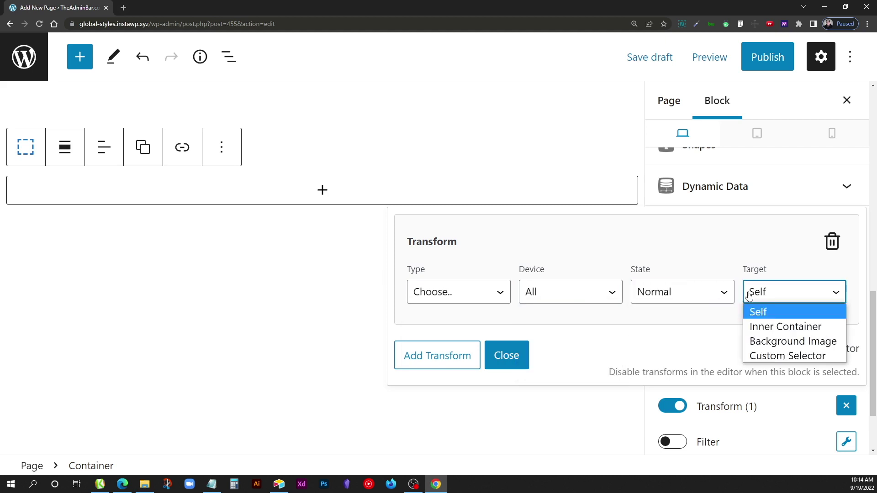
Try the Translate and Rotate transform types, set the type to Skew, and switch the Transform effect off.
left_click(419, 291)
left_click(462, 326)
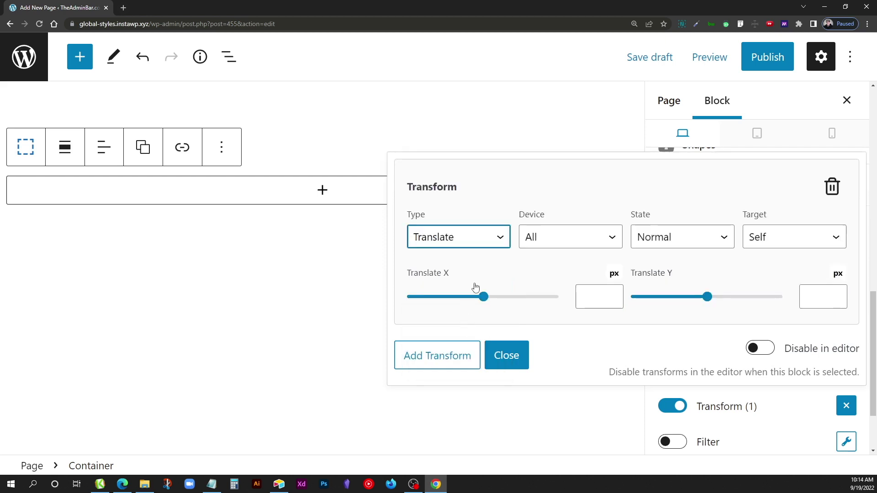
left_click(465, 246)
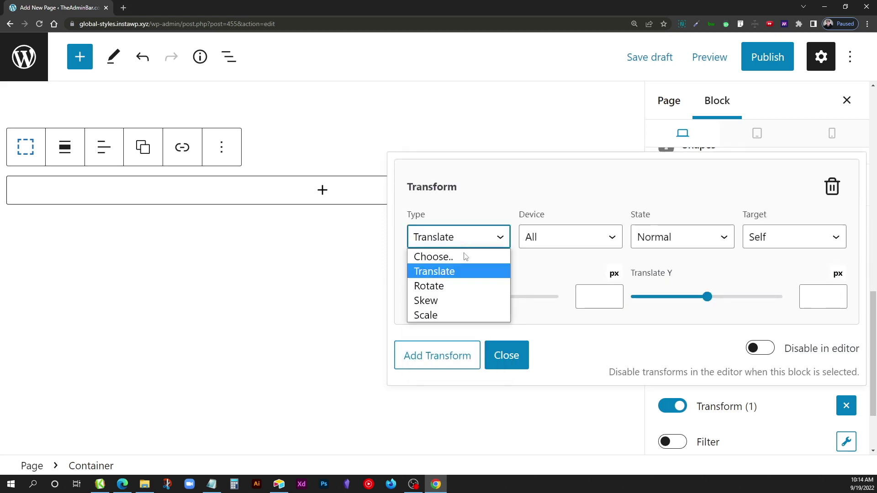
left_click(431, 286)
left_click(471, 245)
left_click(467, 296)
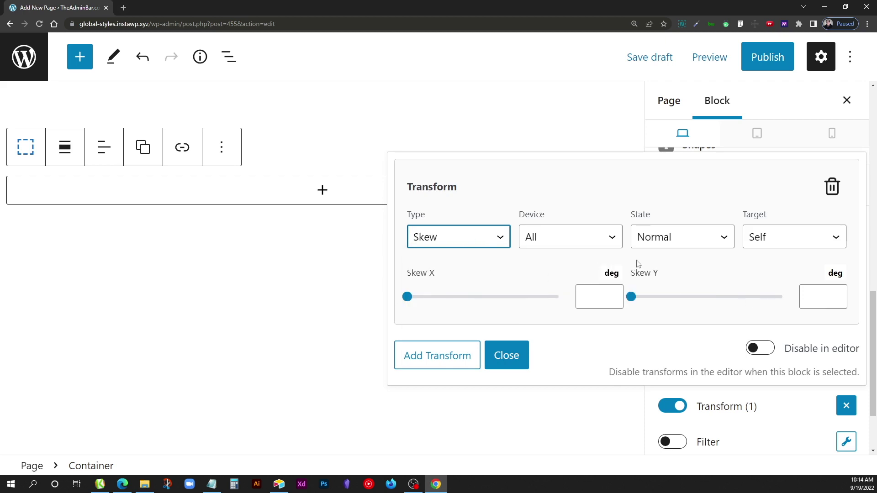
left_click(506, 355)
left_click(659, 405)
Add a filter effect to the container and review its type, device and state choices.
scroll(774, 435, "down", 1)
left_click(847, 395)
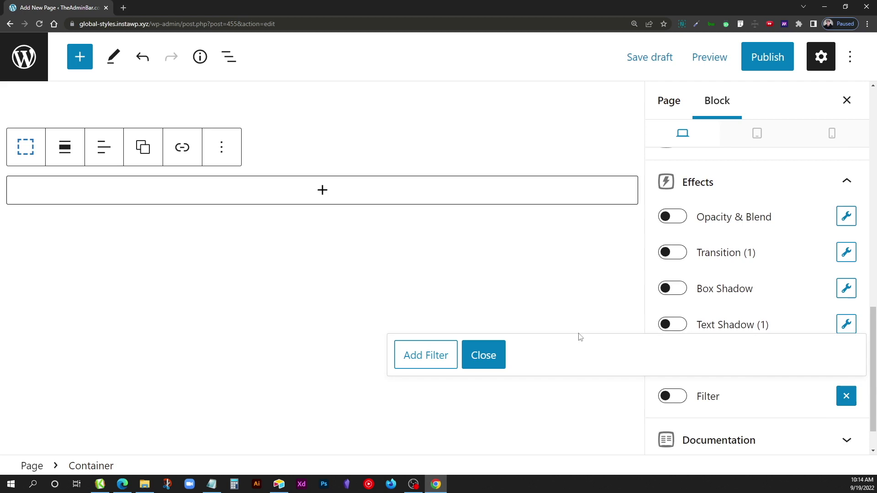
left_click(426, 353)
left_click(443, 294)
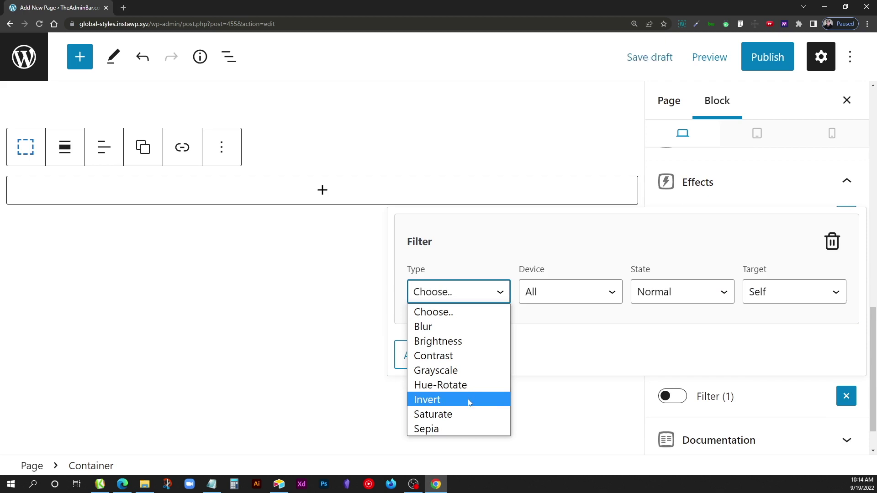
left_click(593, 292)
left_click(612, 291)
left_click(673, 291)
left_click(667, 291)
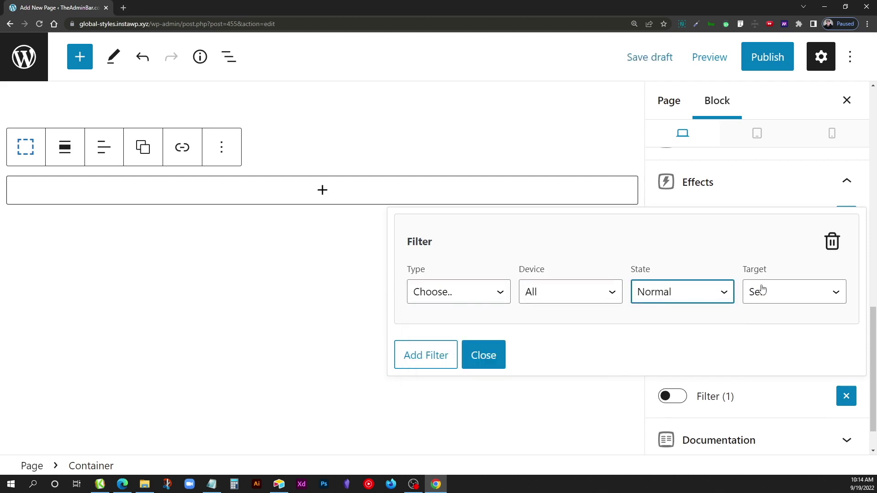
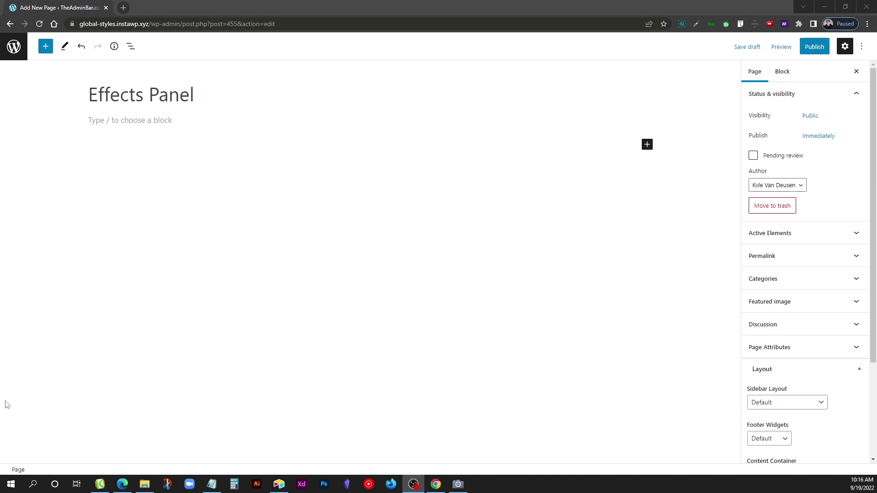
Insert a Container block into the empty Effects Panel page.
left_click(130, 126)
type("/con")
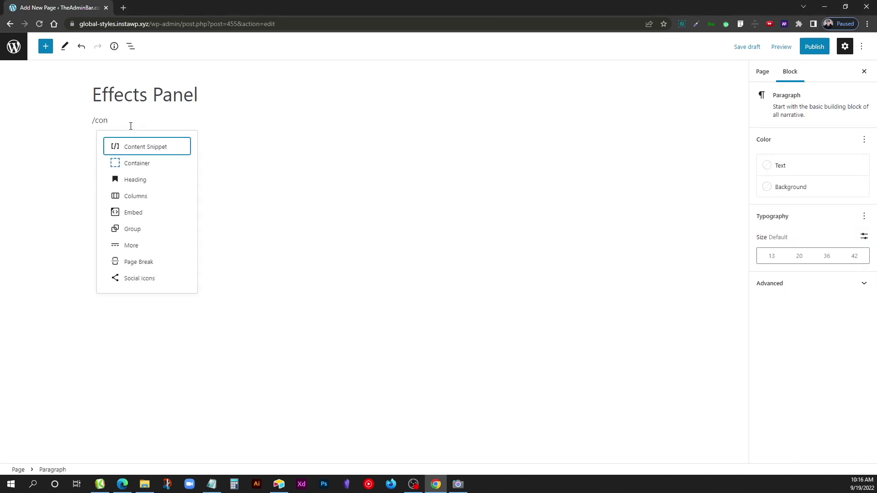
left_click(151, 169)
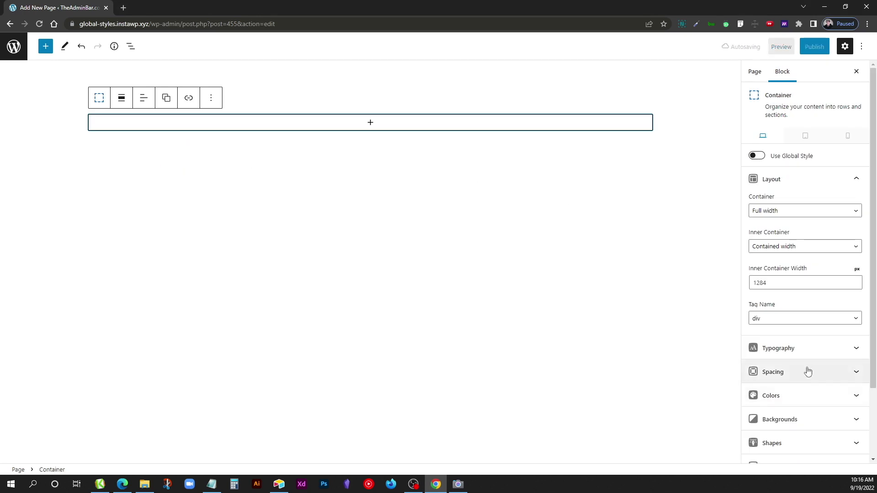
Set the container's padding to 200 px for top and bottom and 24 px for right and left.
left_click(775, 369)
left_click(762, 195)
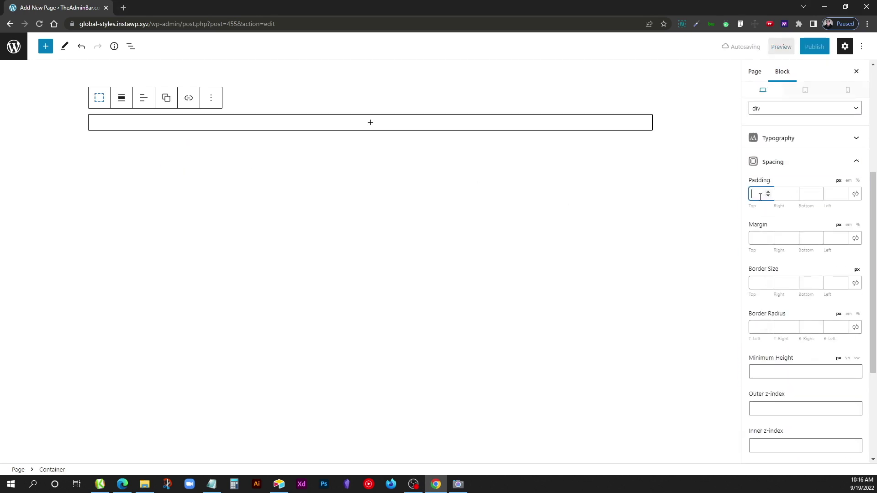
type("200")
key("Tab")
type("24")
key("Tab")
type("200")
key("Tab")
type("24")
Set the container's background image to cowomen-7Zy2KV76Mts-unsplash.jpg from the media library.
scroll(793, 237, "down", 4)
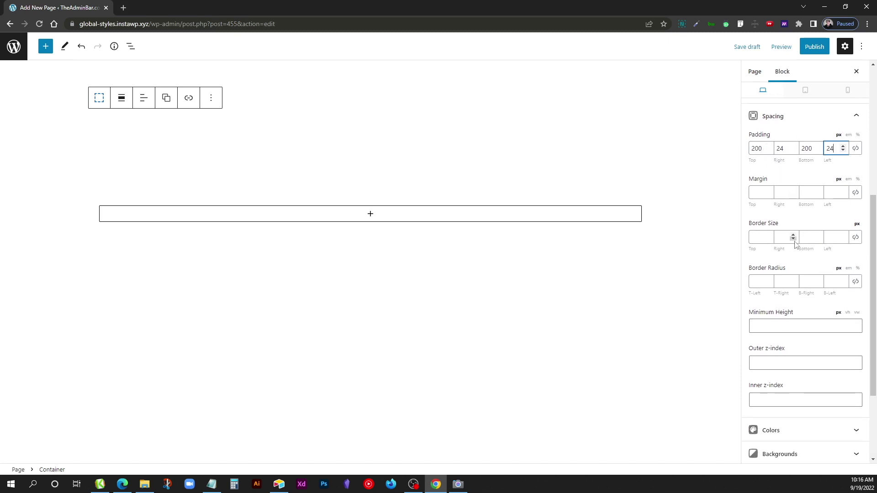
left_click(789, 341)
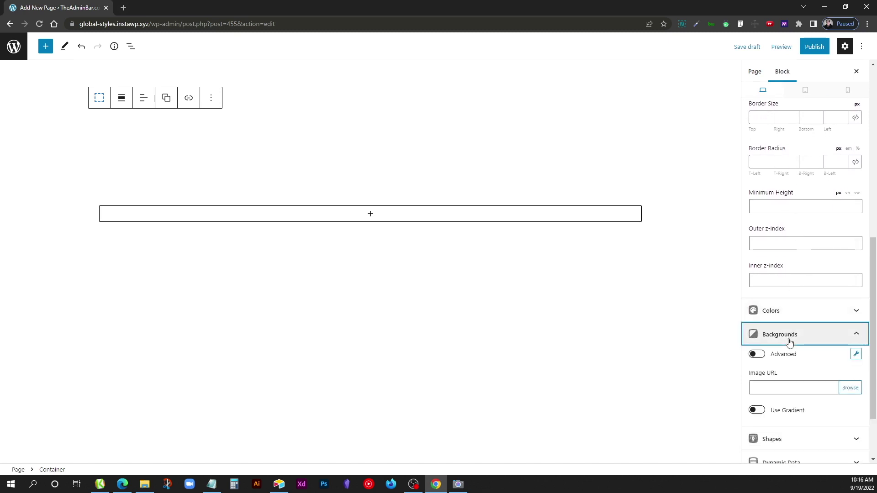
left_click(851, 310)
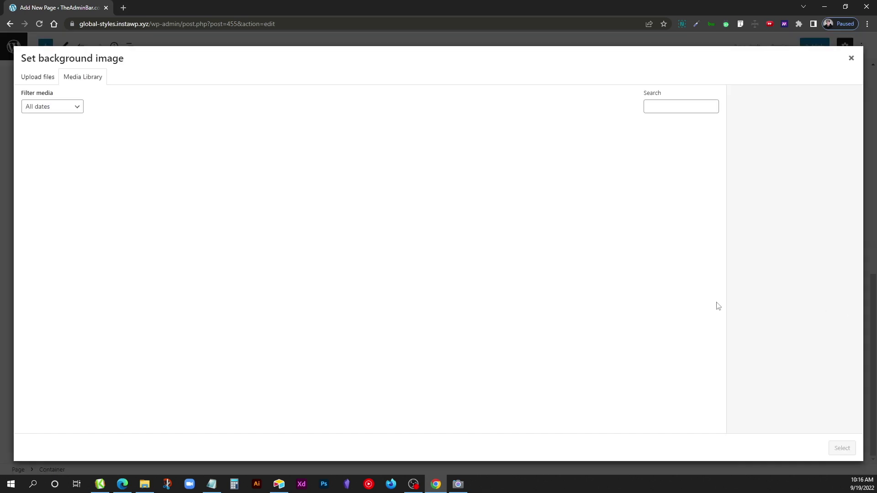
left_click(76, 166)
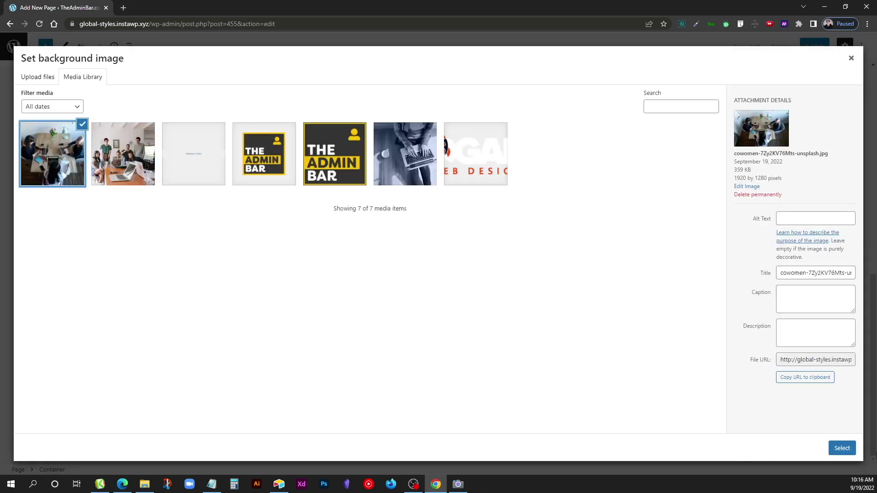
left_click(839, 448)
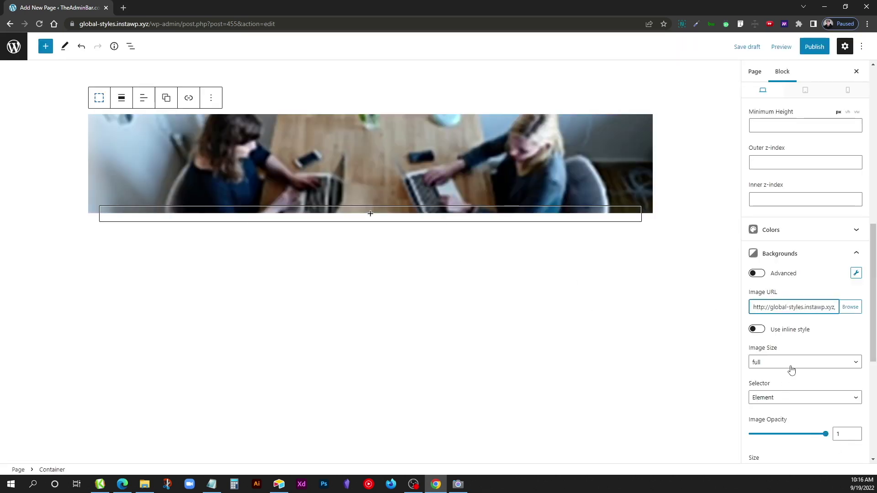
Enable a background gradient on the container and set its first color to #0030a8.
scroll(796, 350, "down", 2)
scroll(796, 349, "down", 3)
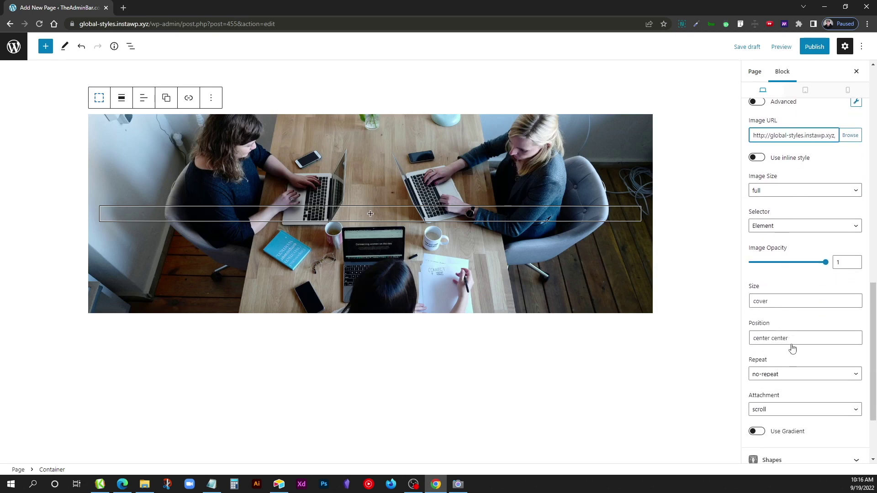
left_click(756, 375)
scroll(768, 370, "down", 2)
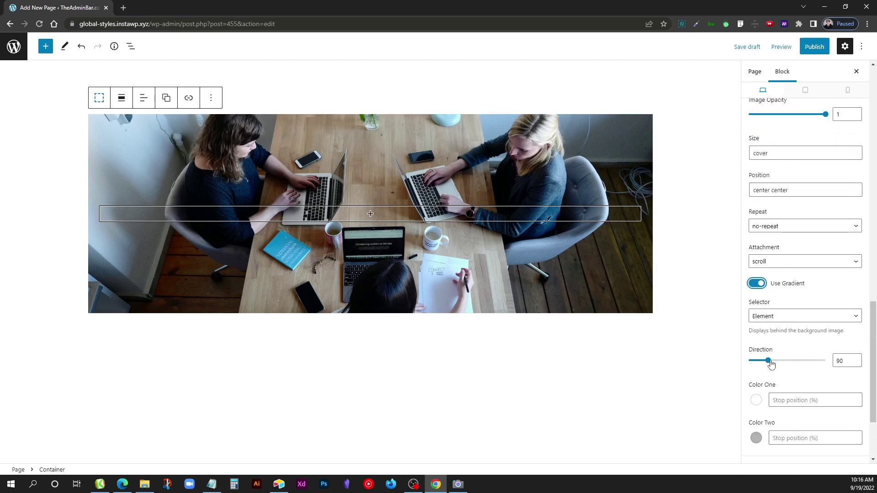
left_click(756, 400)
left_click_drag(711, 328, 715, 327)
left_click(754, 268)
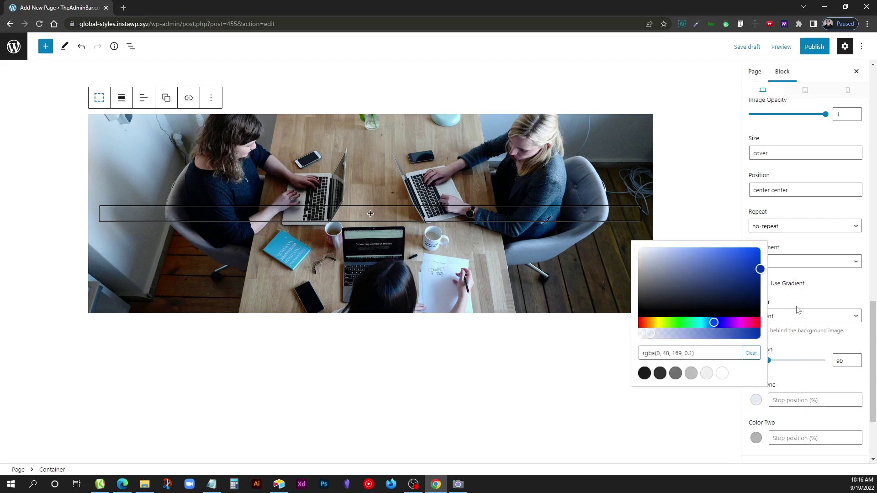
left_click(809, 349)
left_click(756, 400)
type("#0030a8")
left_click(790, 301)
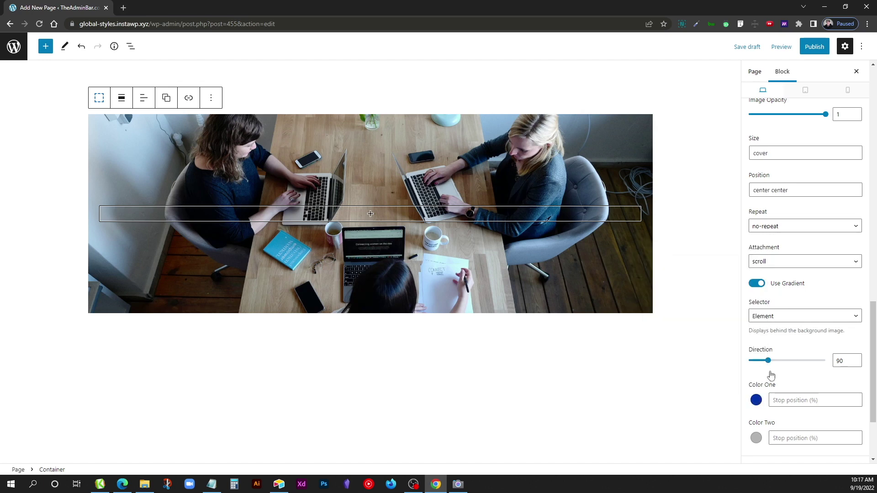
Set the gradient's second color to the magenta #b002a4.
left_click(756, 438)
left_click_drag(727, 369, 769, 379)
left_click(758, 305)
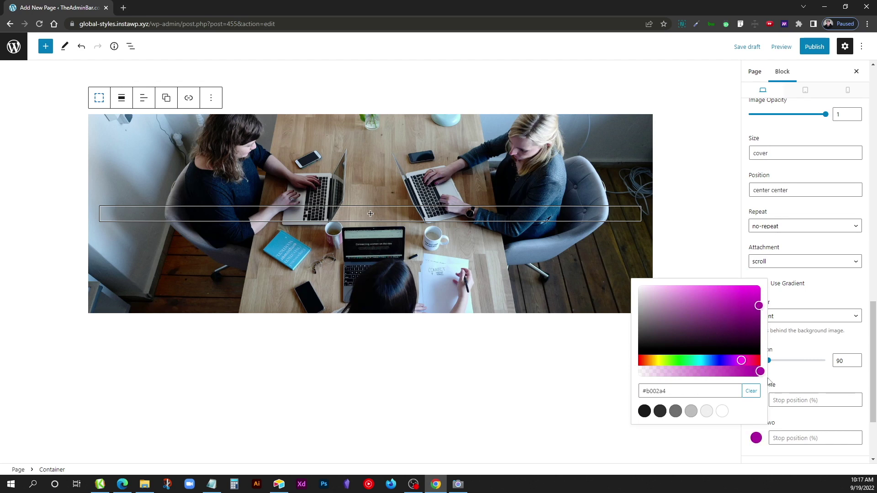
left_click(785, 383)
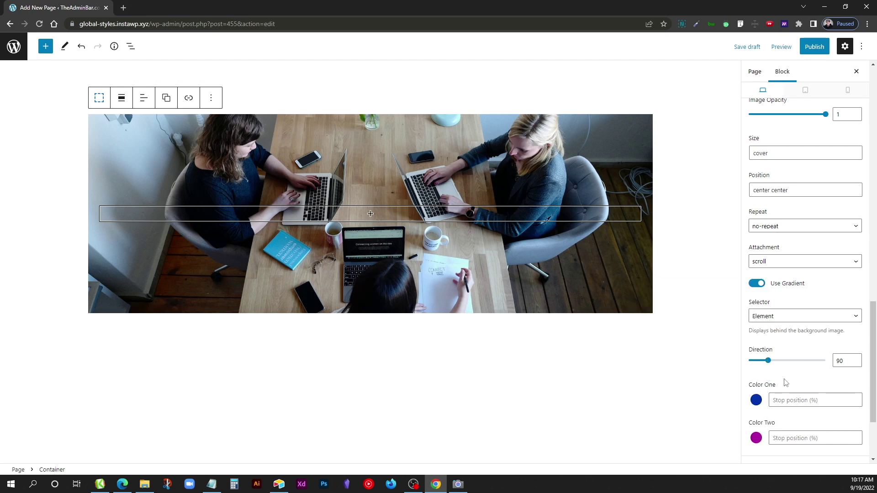
Change the background image's selector to Pseudo Element.
scroll(791, 385, "up", 2)
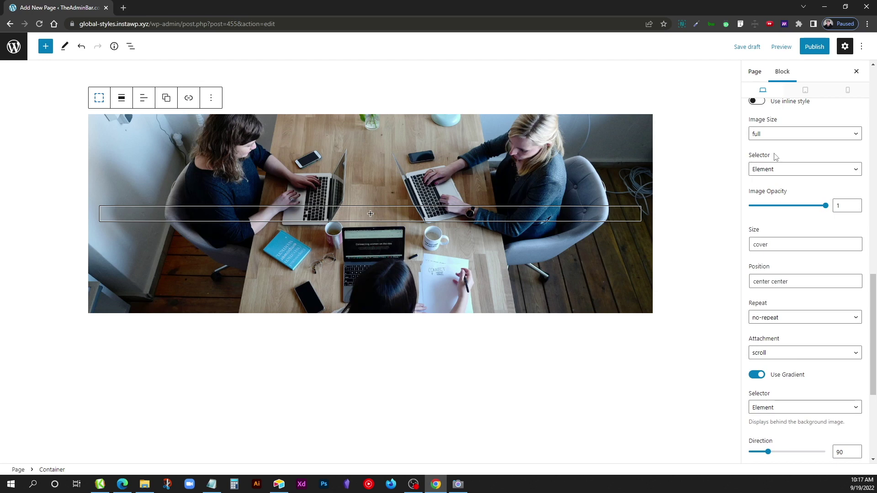
left_click(781, 169)
left_click(778, 187)
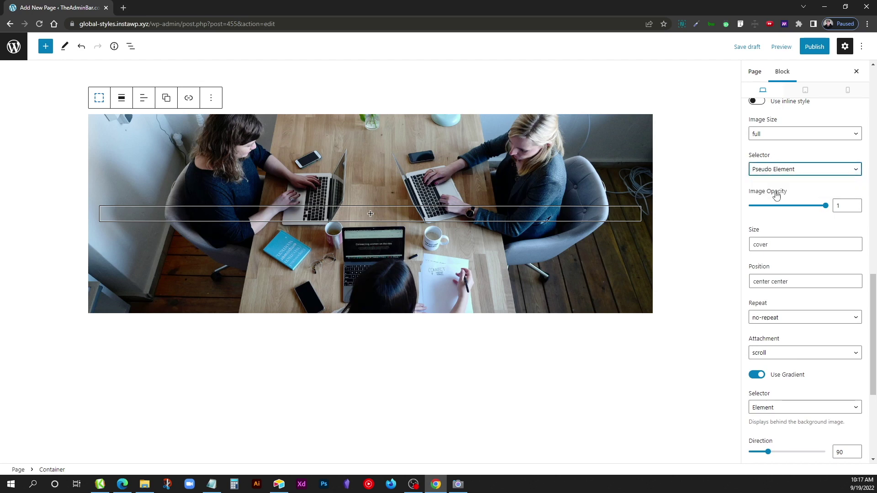
Enable the Opacity & Blend effect for the container and add an opacity effect to it.
scroll(792, 303, "down", 1)
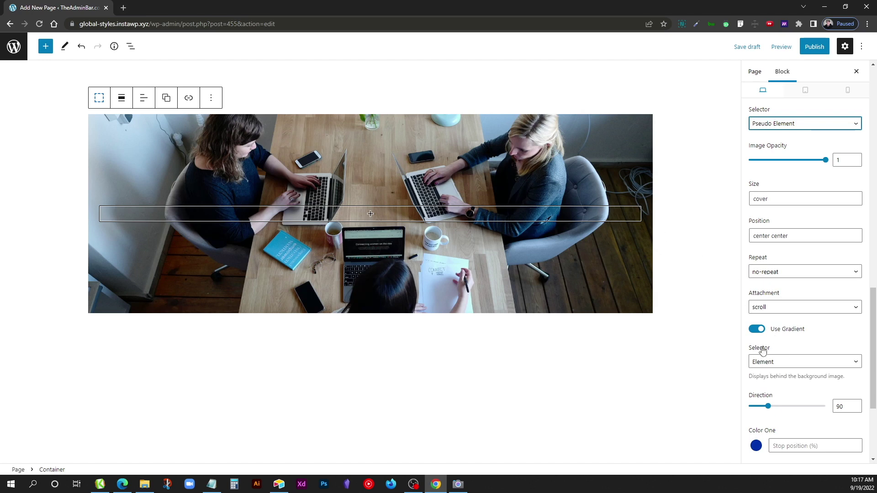
scroll(790, 381, "down", 2)
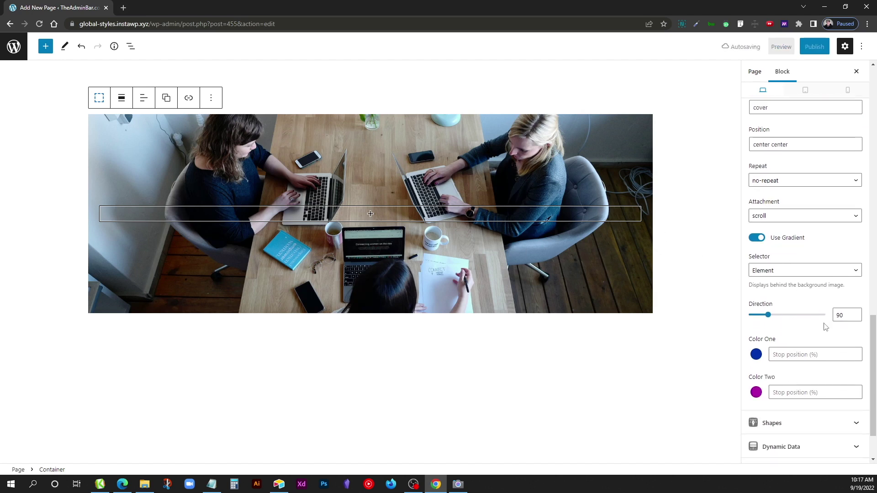
scroll(808, 347, "down", 2)
left_click(778, 406)
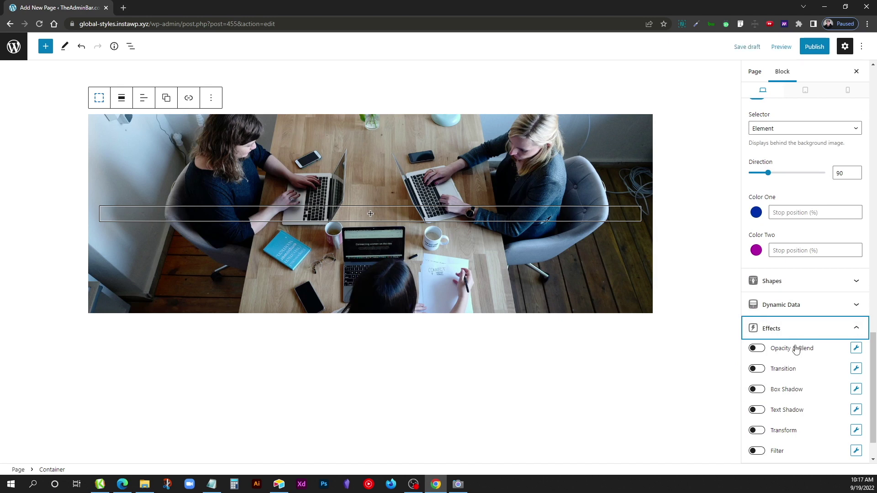
left_click(752, 350)
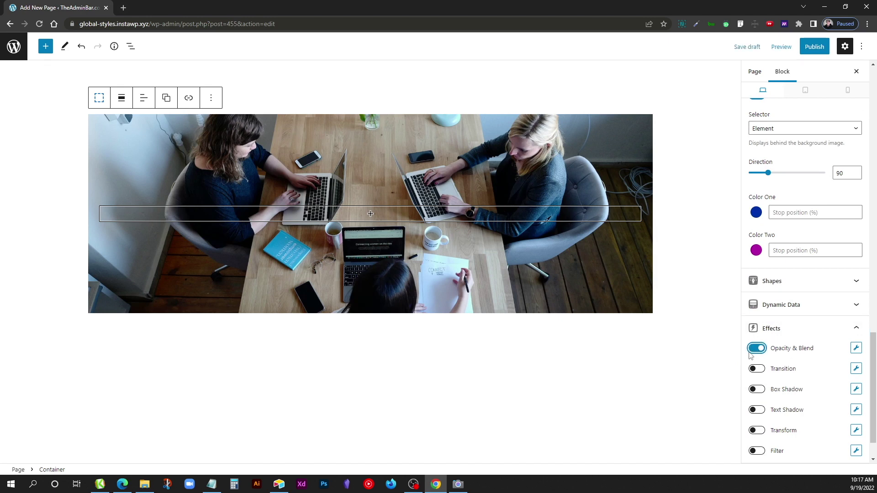
left_click(857, 349)
left_click(615, 320)
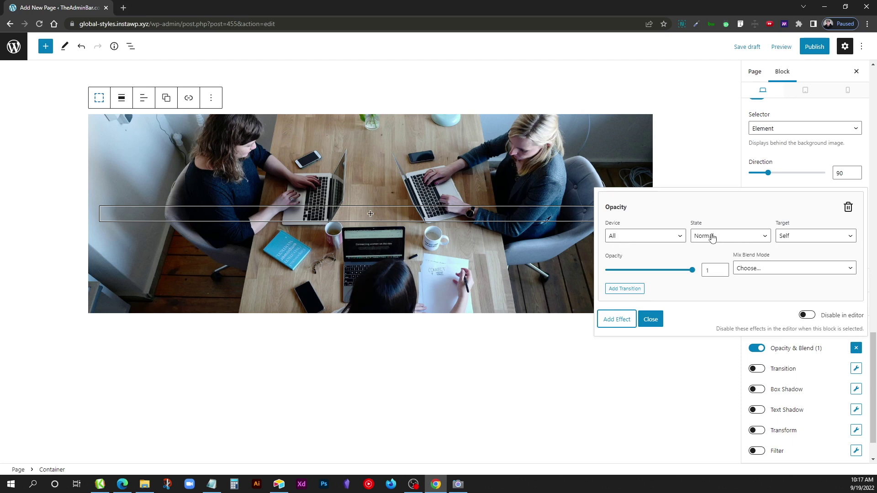
Target the opacity effect at the background image, with Luminosity as its mix blend mode and a reduced opacity.
left_click(795, 238)
left_click(804, 263)
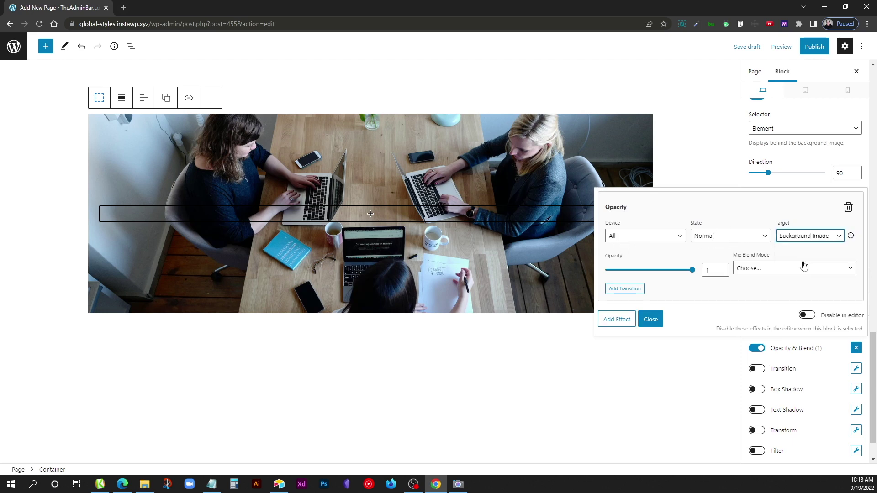
left_click(752, 270)
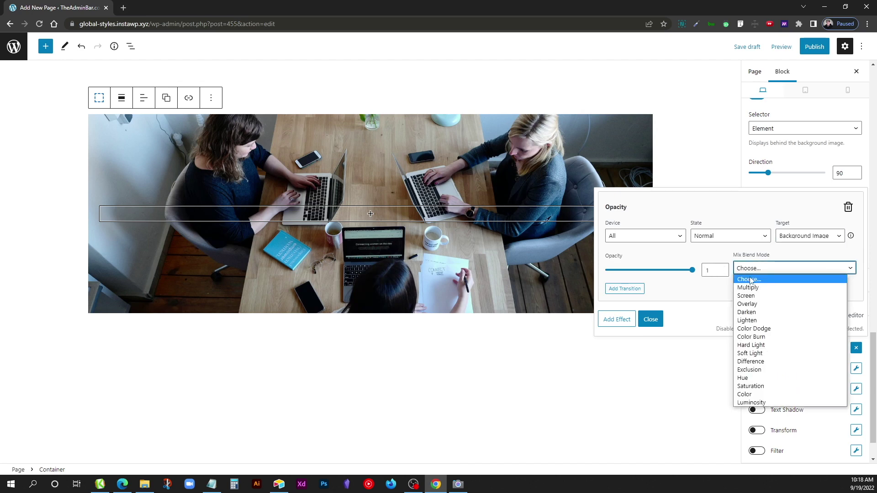
left_click(751, 403)
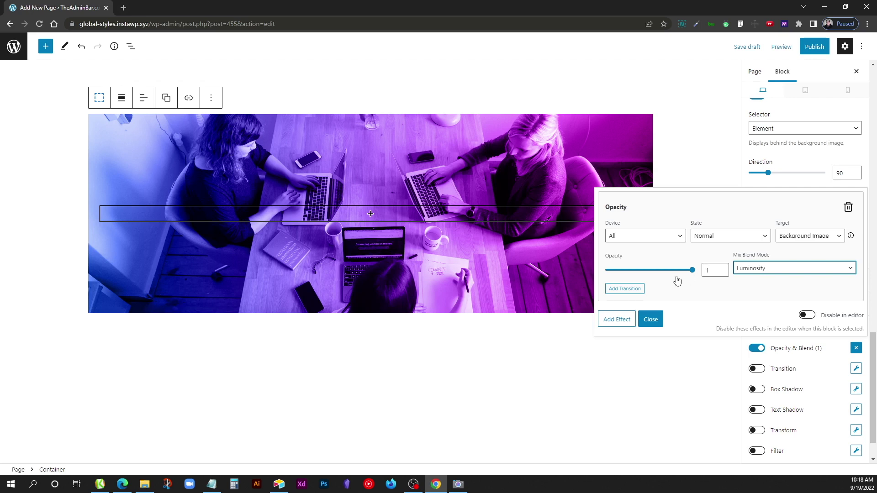
left_click_drag(692, 270, 625, 273)
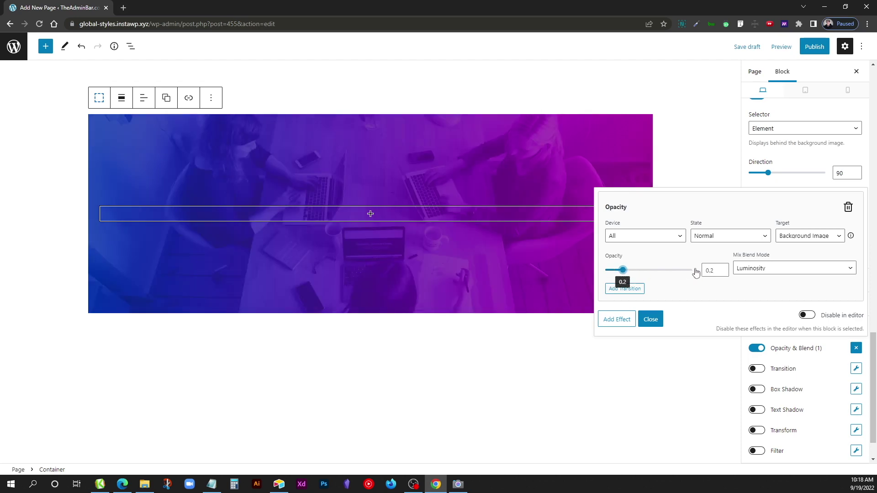
left_click(651, 319)
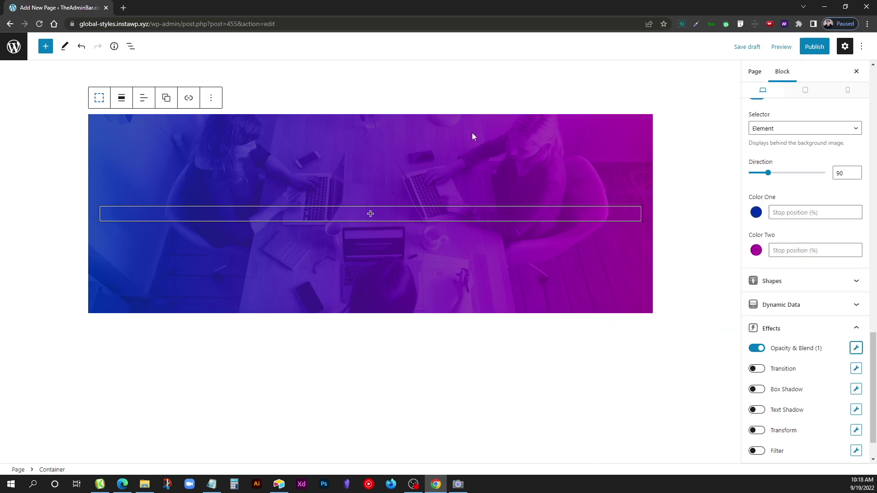
Set the background gradient's direction to 45 degrees.
double_click(839, 173)
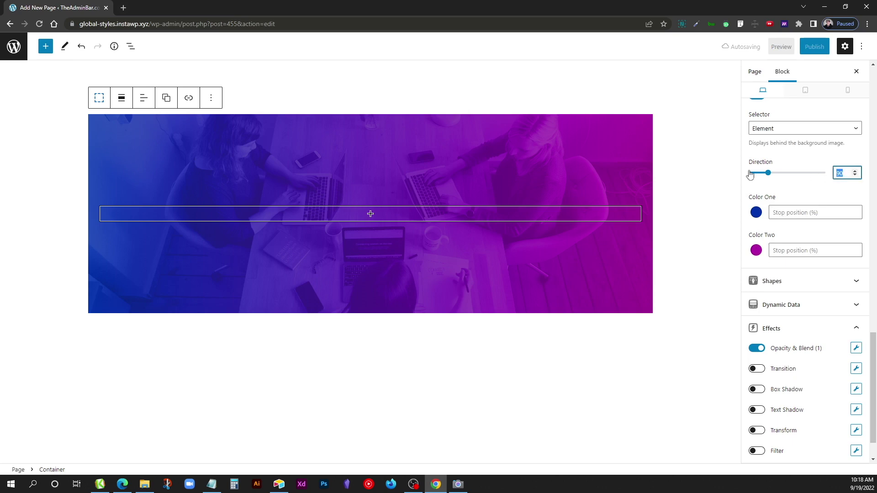
type("45")
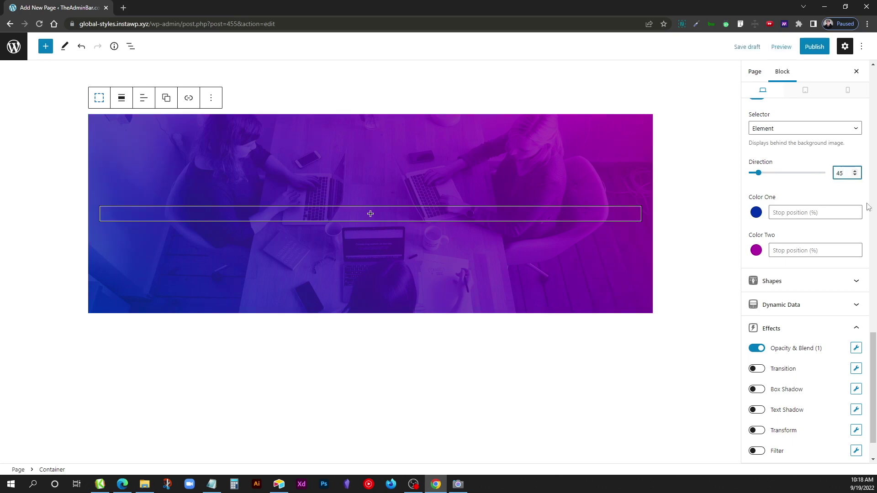
Insert a Headline block inside the container.
left_click(386, 218)
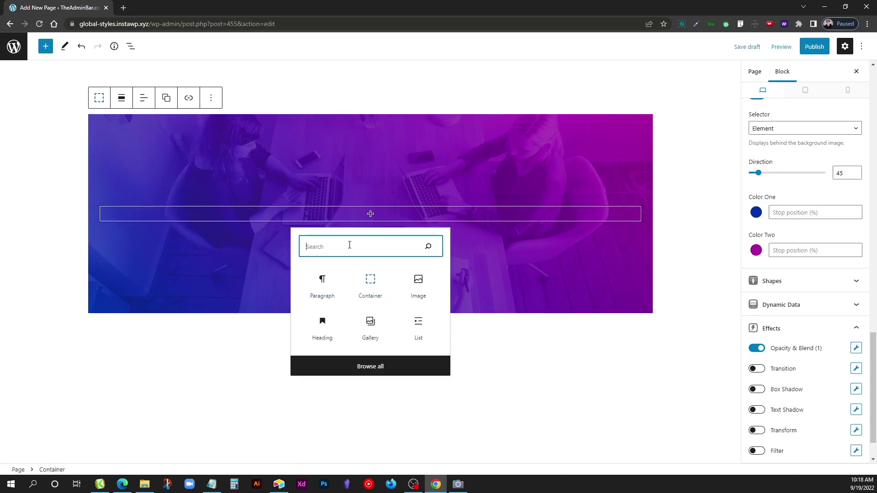
type("head")
left_click(370, 284)
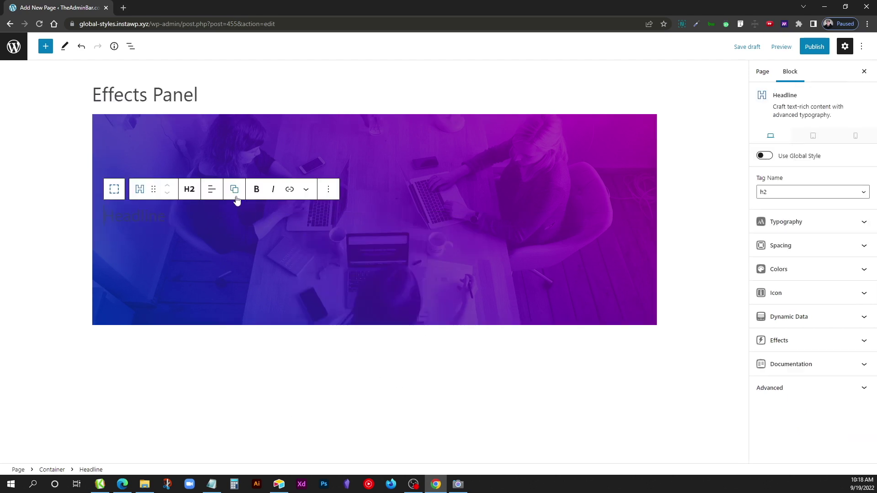
Center the headline, change its level to H1 and enter the text "Welcome!".
left_click(215, 191)
left_click(219, 234)
left_click(189, 190)
left_click(203, 217)
type("We")
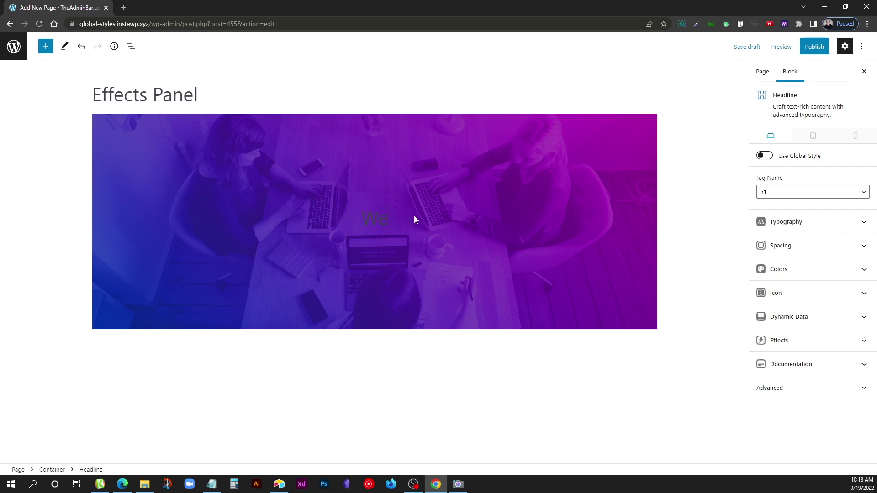
type("lcome!")
Set the Welcome headline's text color to the white palette color var(--6).
left_click(781, 270)
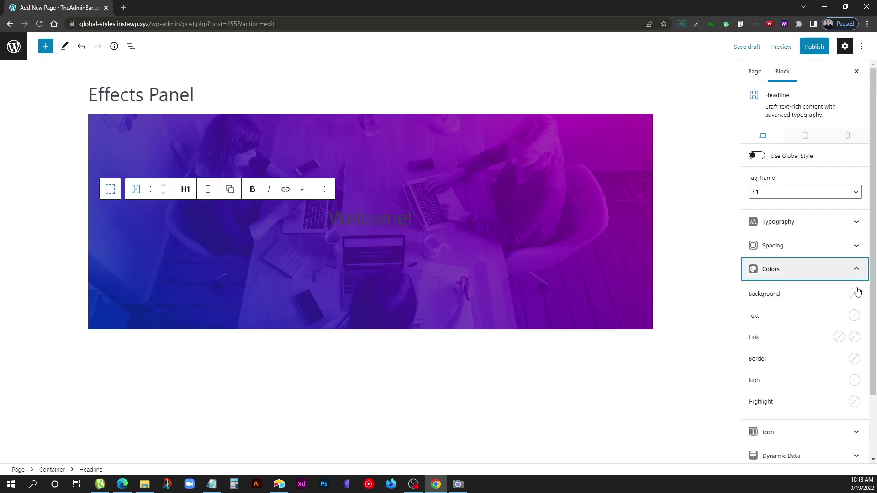
left_click(854, 316)
left_click(821, 289)
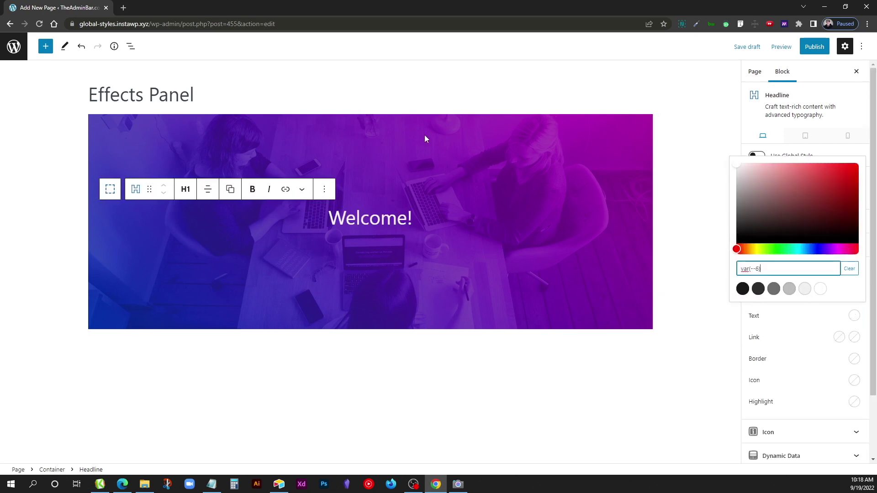
left_click(224, 96)
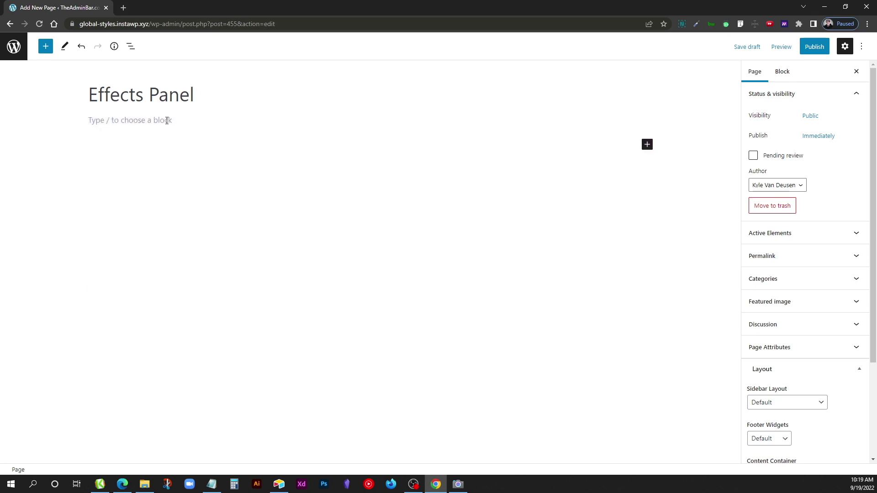
Insert a Buttons block on the empty page and label its button "Click Me".
left_click(167, 120)
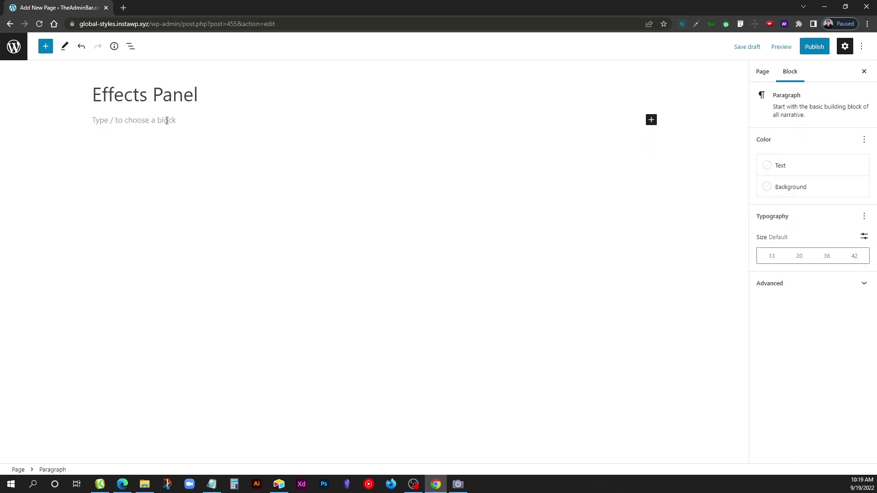
type("/butt")
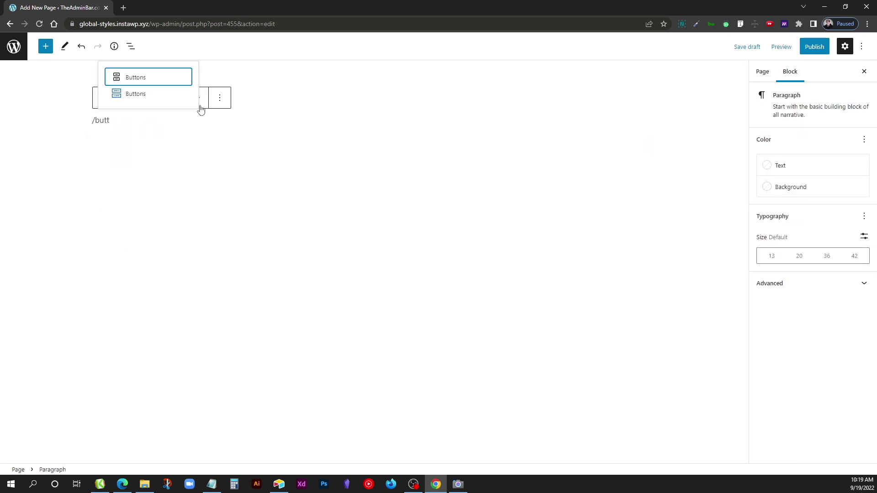
left_click(170, 101)
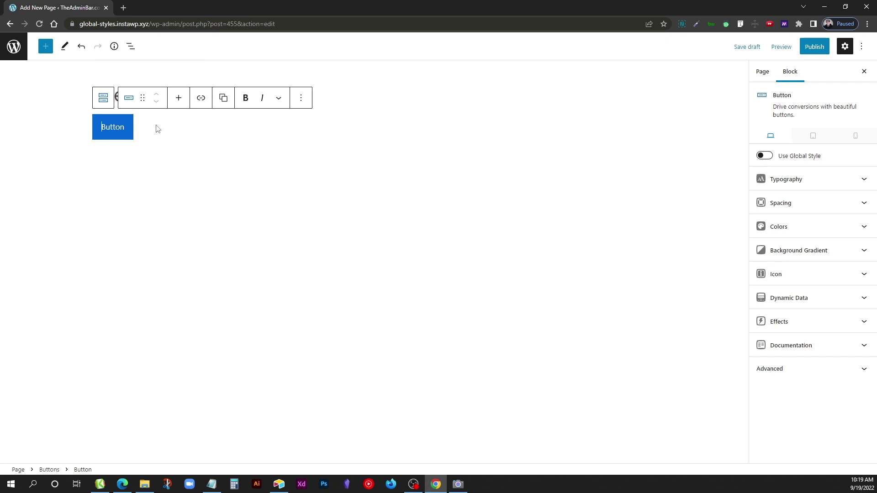
double_click(120, 130)
type("Click Me")
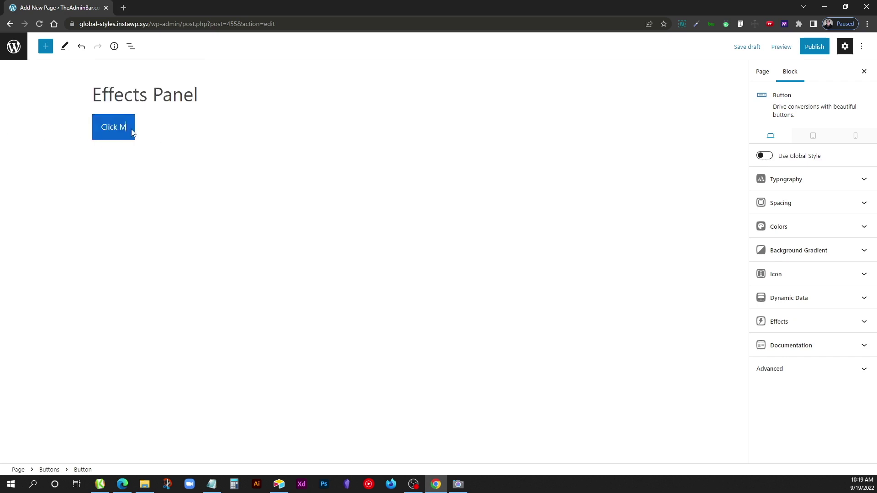
Copy the Click Me button's normal background color to its hover background and darken the hover color to #003d82.
left_click(797, 226)
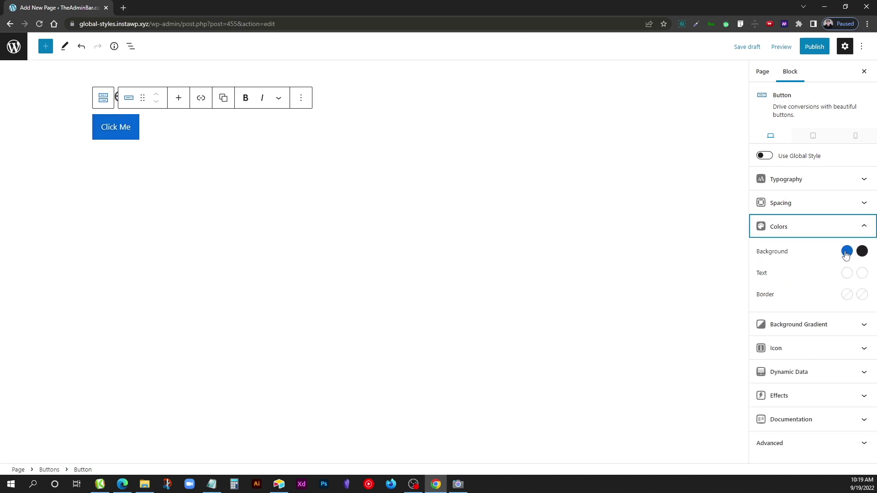
left_click(862, 251)
left_click(846, 251)
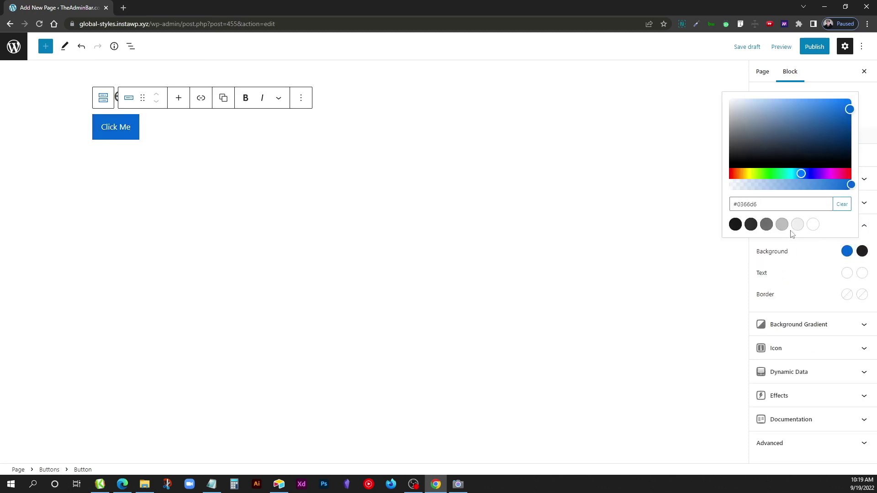
left_click(787, 205)
key("ctrl+c")
left_click(862, 251)
double_click(808, 201)
key("ctrl+v")
triple_click(809, 201)
key("ctrl+v")
left_click_drag(861, 113, 868, 134)
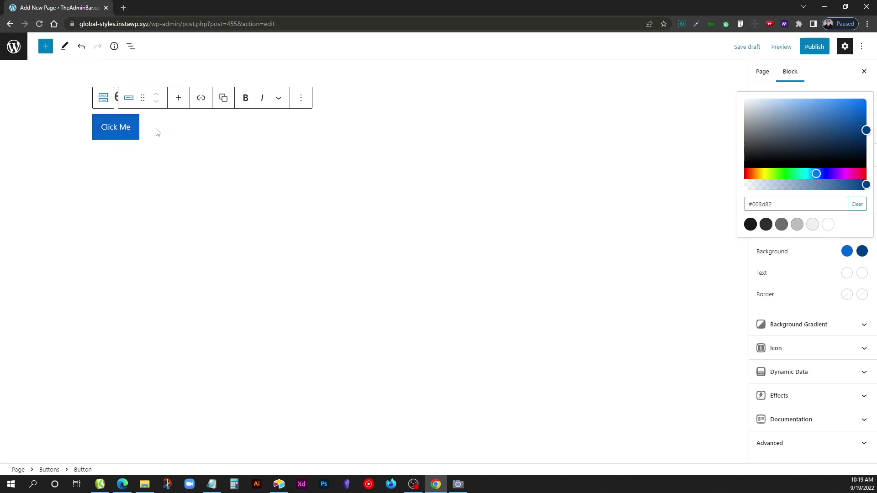
key("Escape")
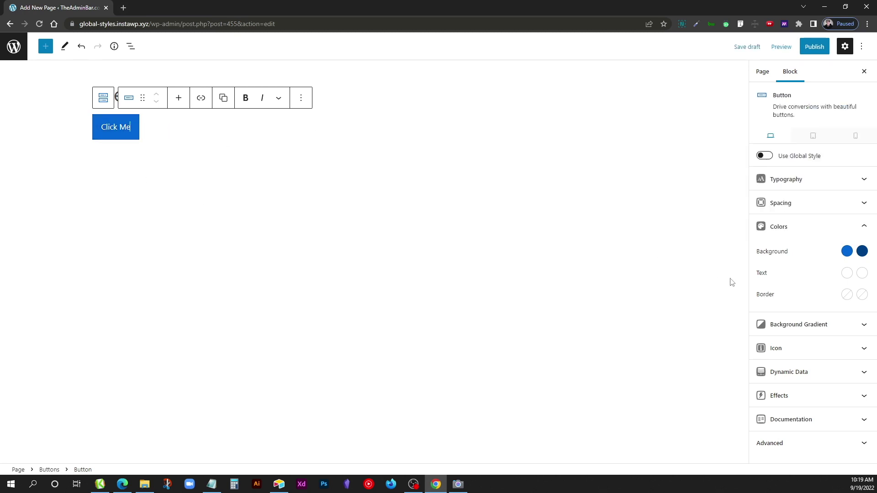
Enable the Transform effect for the Click Me button and add a transform to it.
left_click(785, 397)
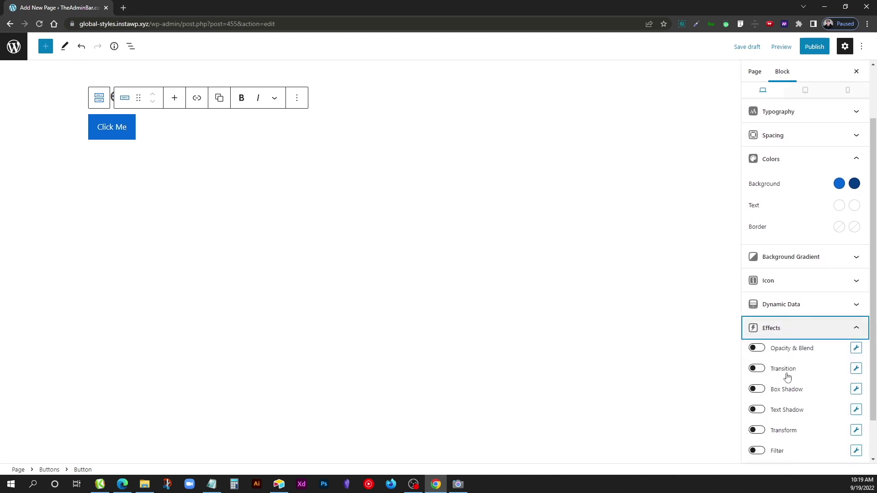
scroll(772, 383, "down", 1)
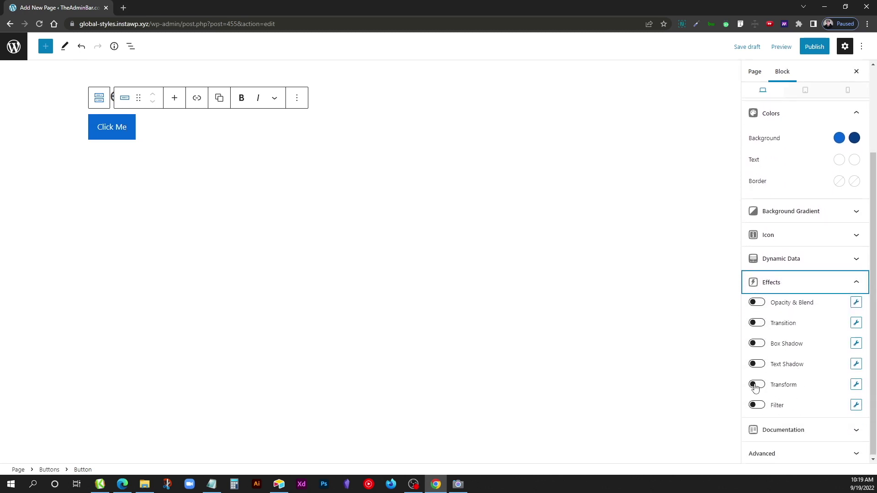
left_click(756, 384)
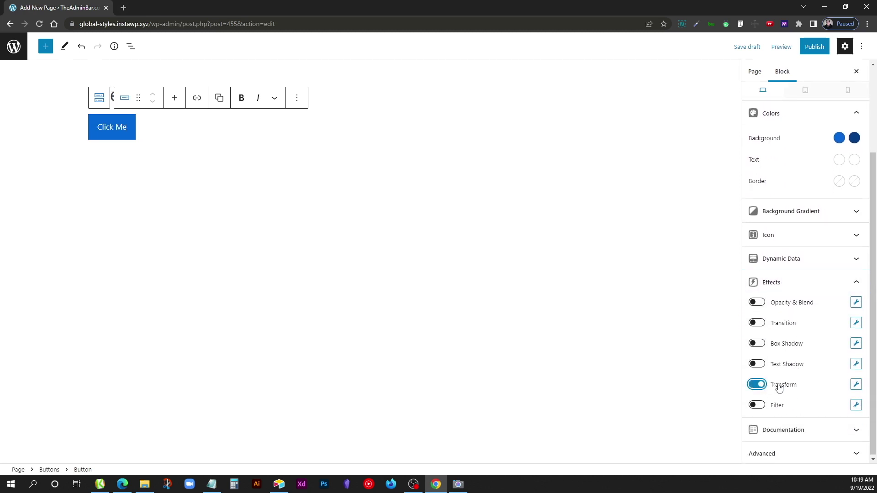
left_click(856, 384)
left_click(635, 359)
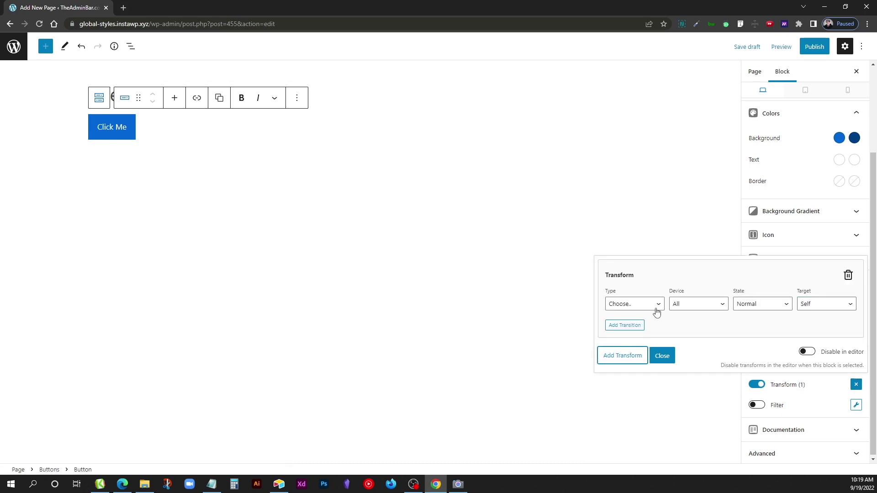
Make the transform a Translate for the Hover state with a Translate Y of -4 px.
left_click(653, 310)
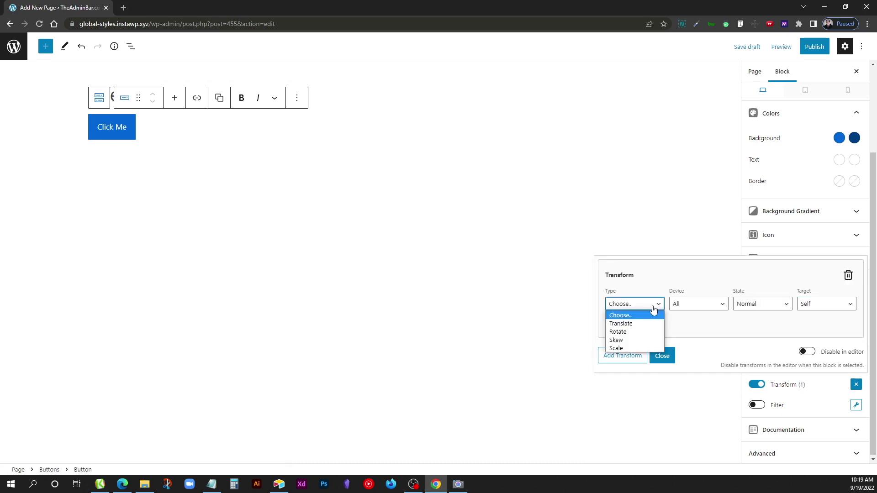
left_click(629, 328)
left_click(740, 273)
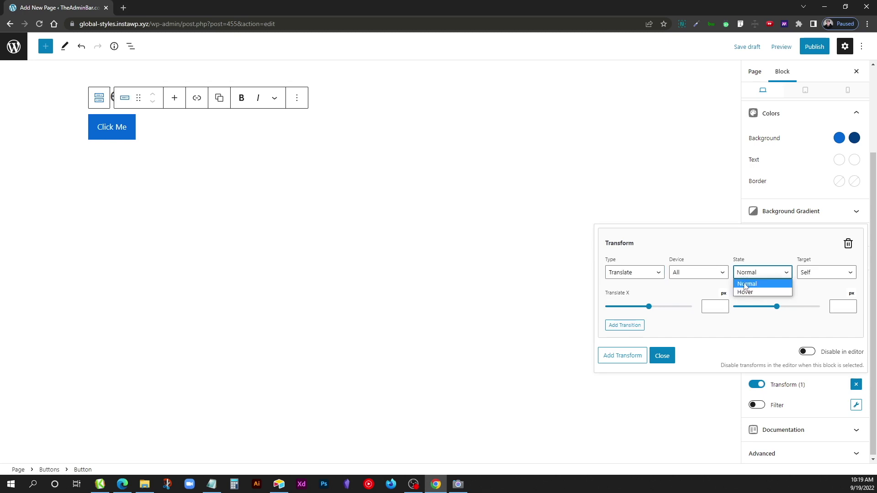
left_click(742, 296)
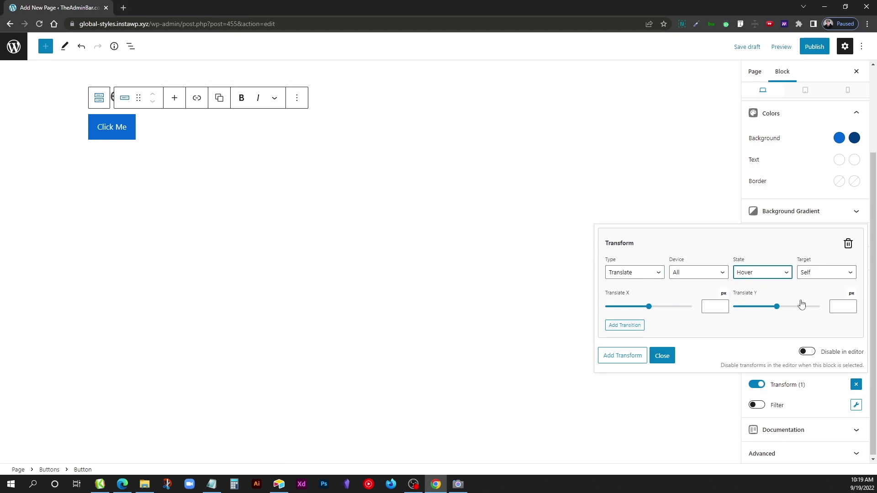
left_click(849, 304)
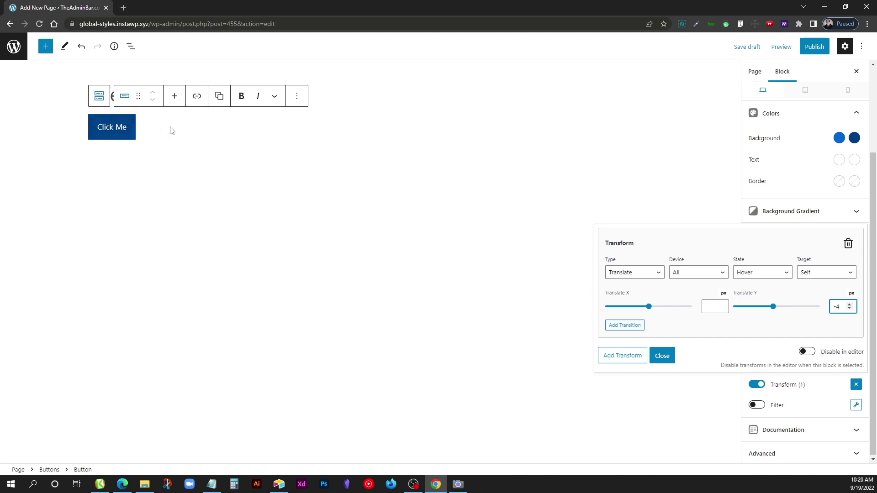
left_click(667, 360)
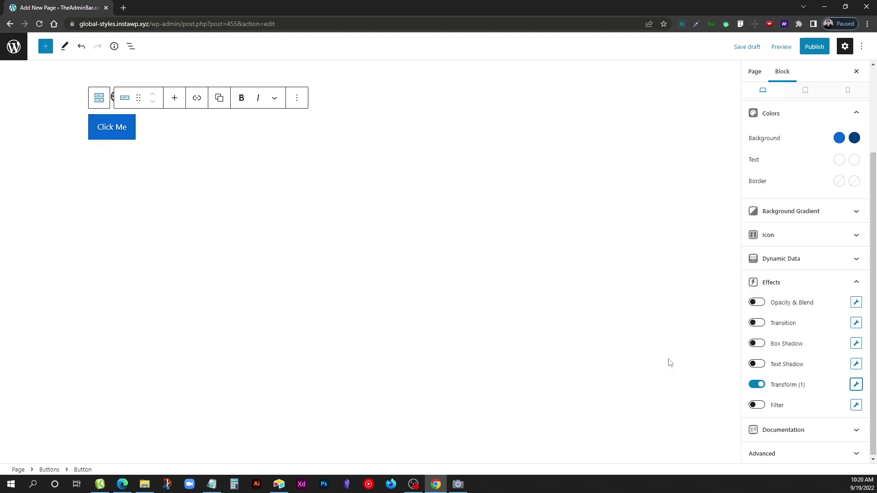
Enable the button's Transition effect with a duration of 0.3 seconds and the timing function ease-in-out.
left_click(761, 326)
left_click(856, 324)
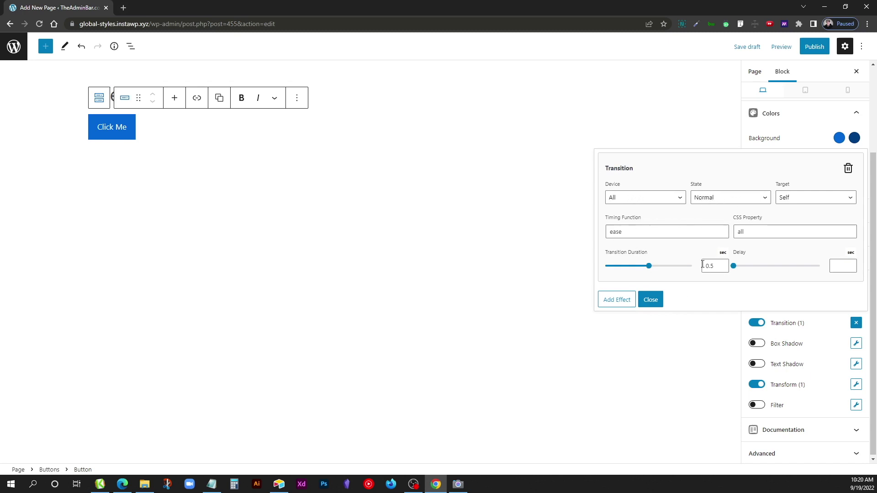
left_click_drag(711, 265, 717, 266)
type("3")
left_click(651, 232)
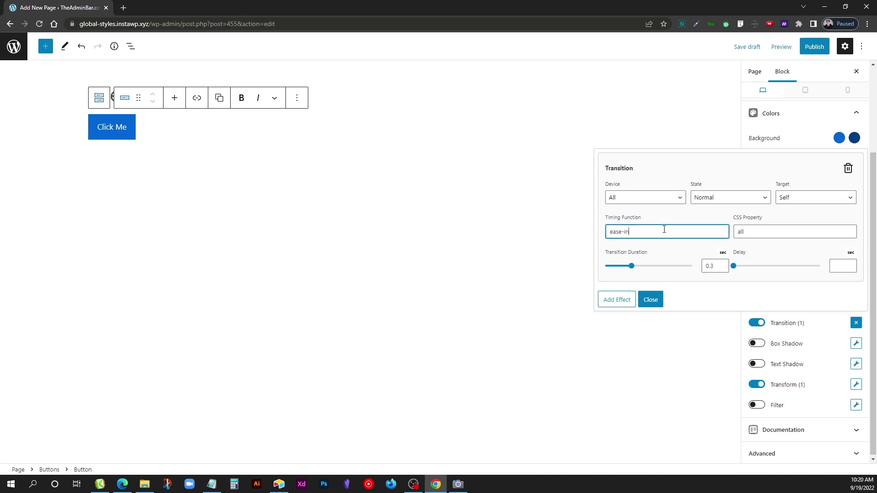
type("-in-out")
left_click(651, 299)
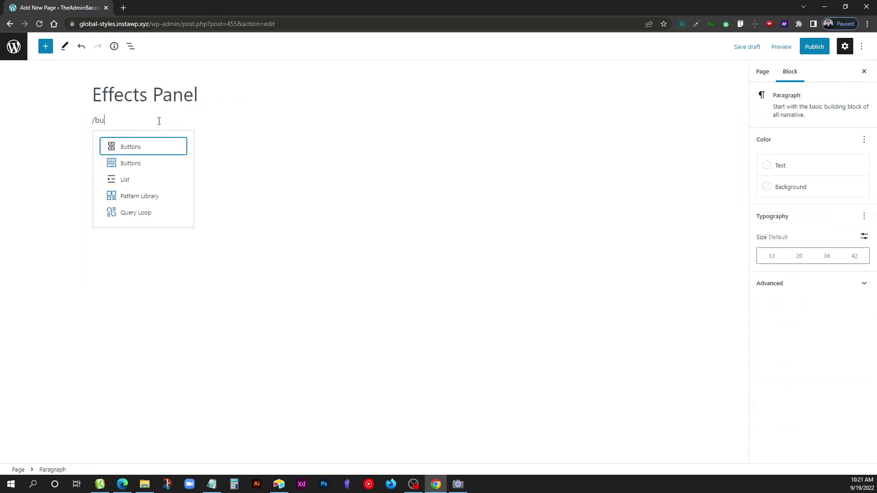
Insert a new Buttons block and clear its button's normal and hover background colors.
type("tton")
left_click(162, 92)
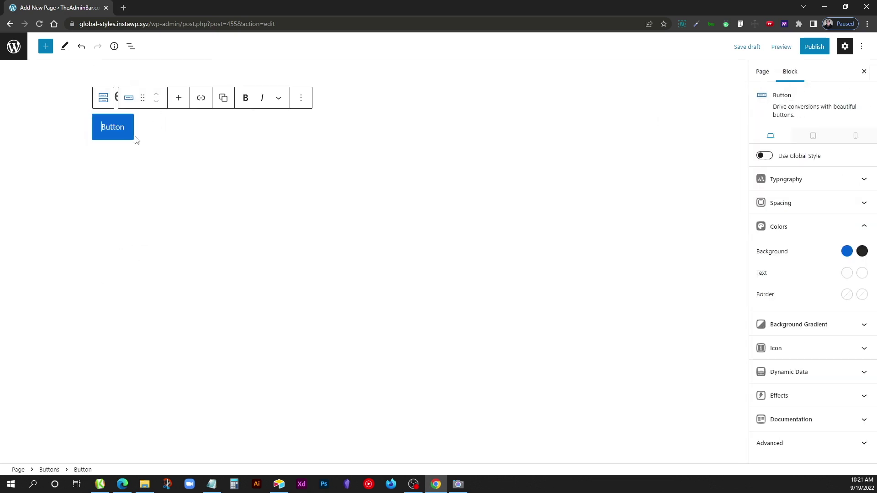
left_click(847, 251)
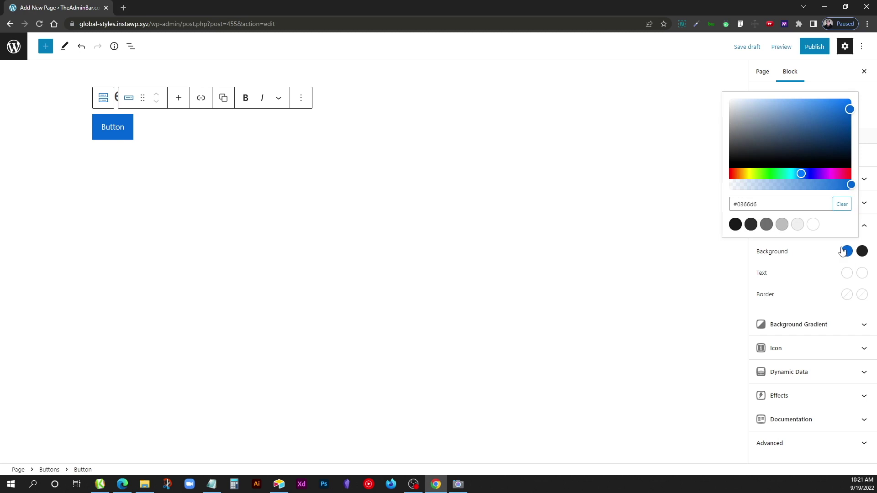
left_click(845, 205)
left_click(863, 254)
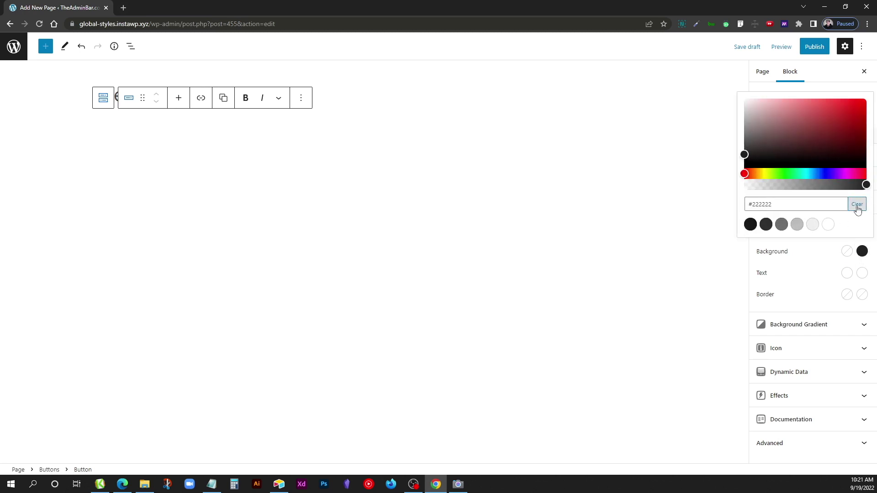
left_click(857, 205)
left_click(777, 261)
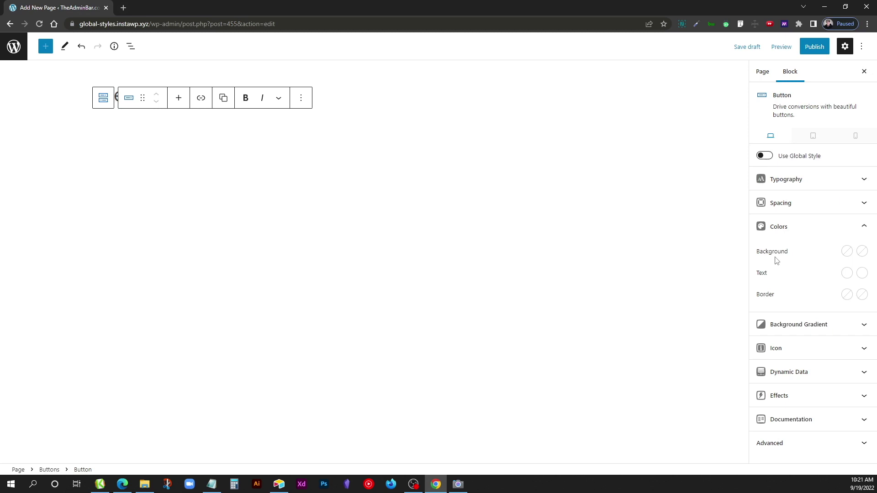
Set the new button's normal text color to the second-darkest palette color and its hover text color to var(--1).
left_click(847, 274)
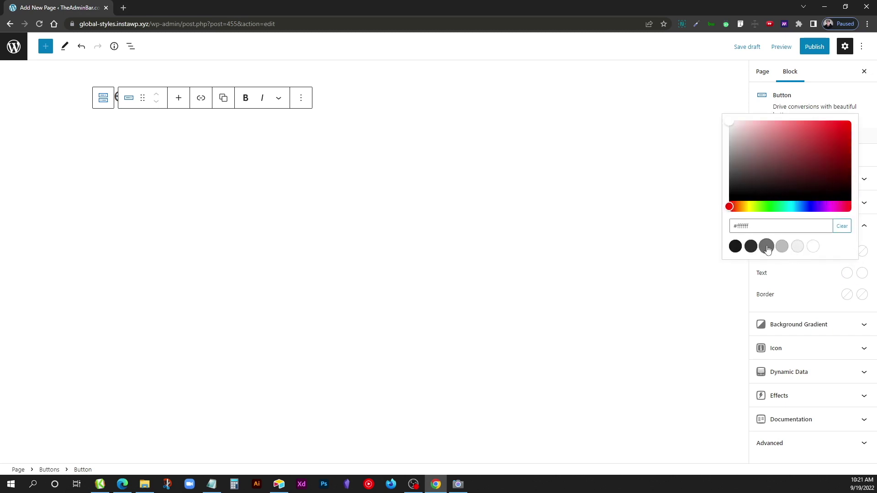
left_click(750, 246)
left_click(858, 274)
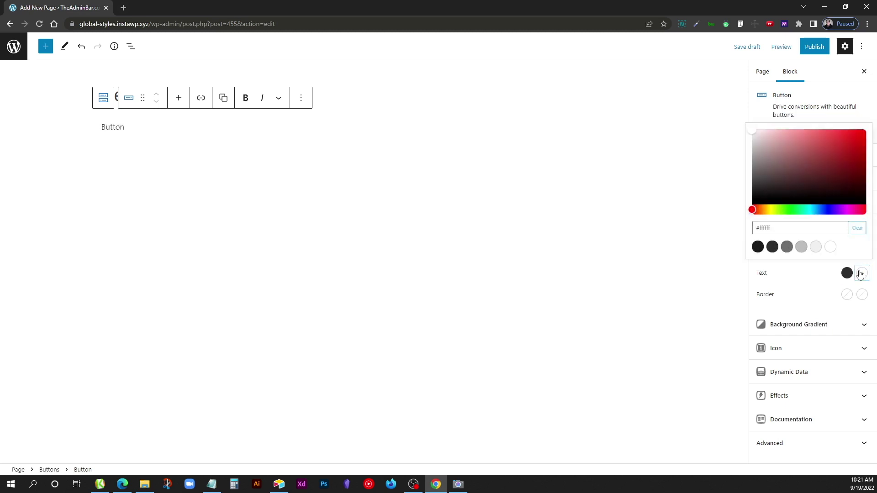
left_click(751, 247)
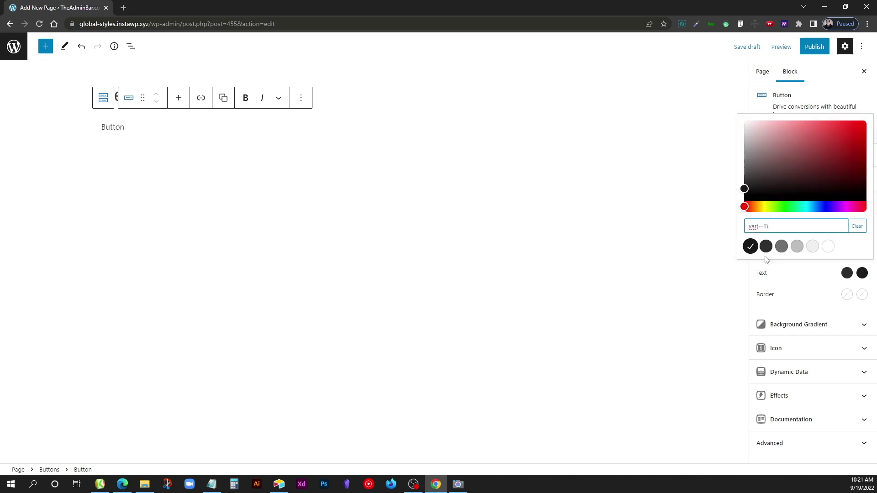
left_click(790, 278)
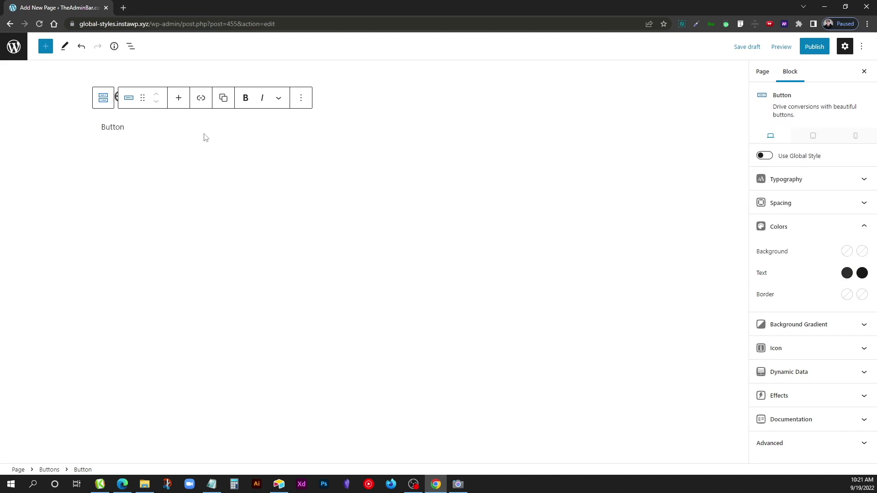
Set the button's padding to 8 px top and bottom and 0 px right and left, and relabel it "Text Link".
left_click(781, 203)
left_click_drag(757, 235, 717, 236)
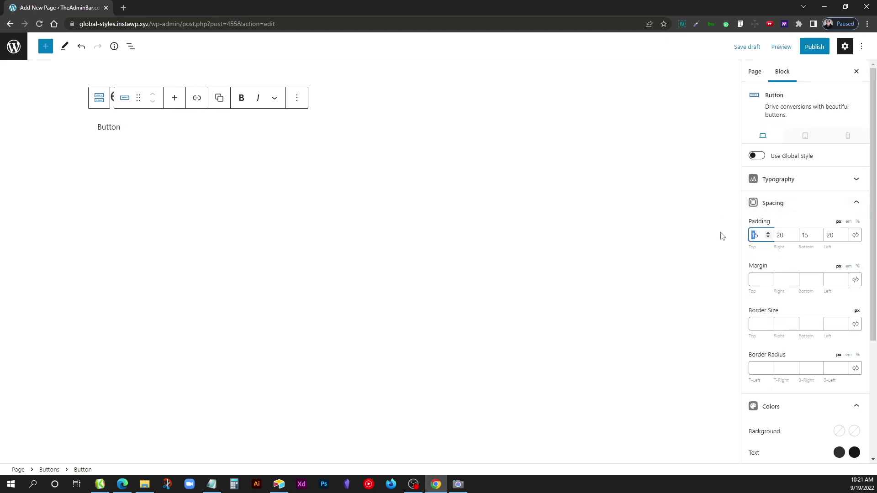
type("8")
key("Tab")
type("0")
key("Tab")
type("8")
key("Tab")
type("0")
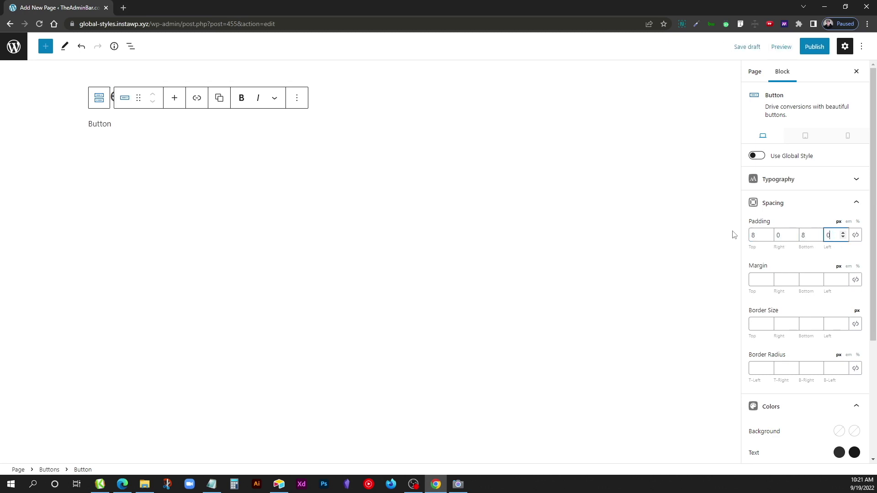
double_click(96, 123)
type("Text Link")
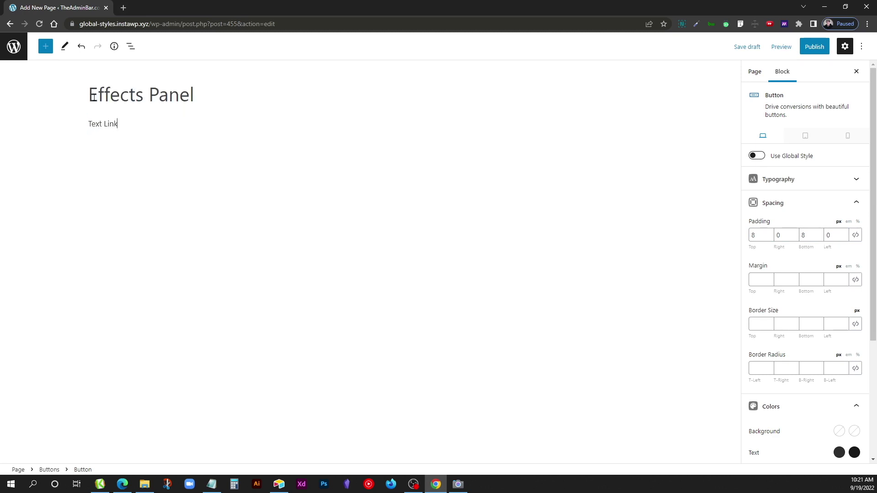
Add a right-pointing arrow icon to the Text Link button from copied SVG code and set its icon location to Right.
scroll(802, 317, "down", 4)
left_click(780, 367)
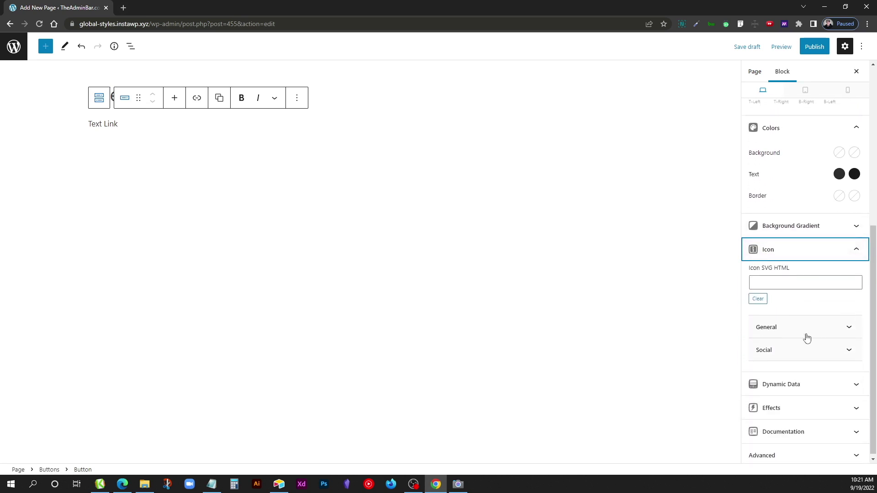
key("super+2")
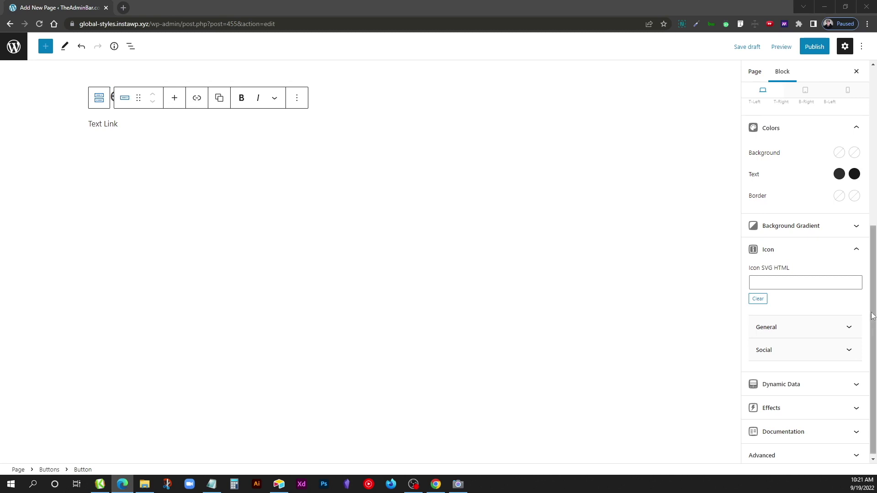
left_click(777, 281)
key("ctrl+v")
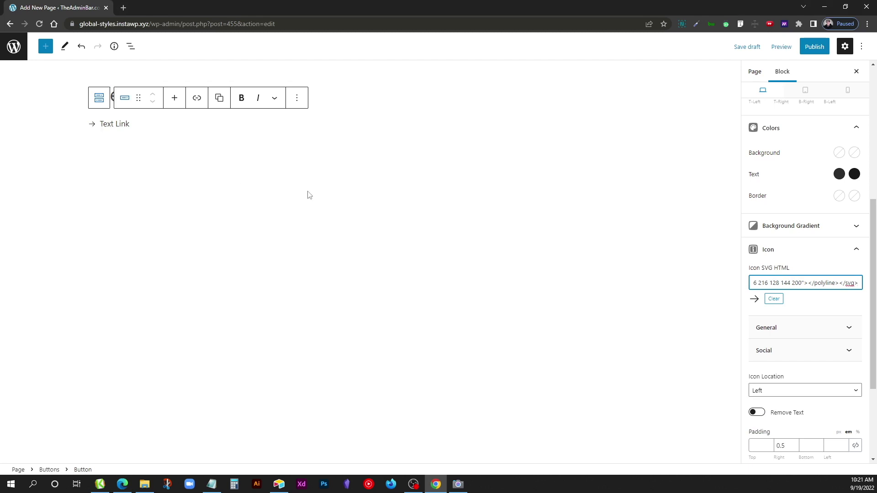
scroll(792, 352, "down", 2)
left_click(756, 302)
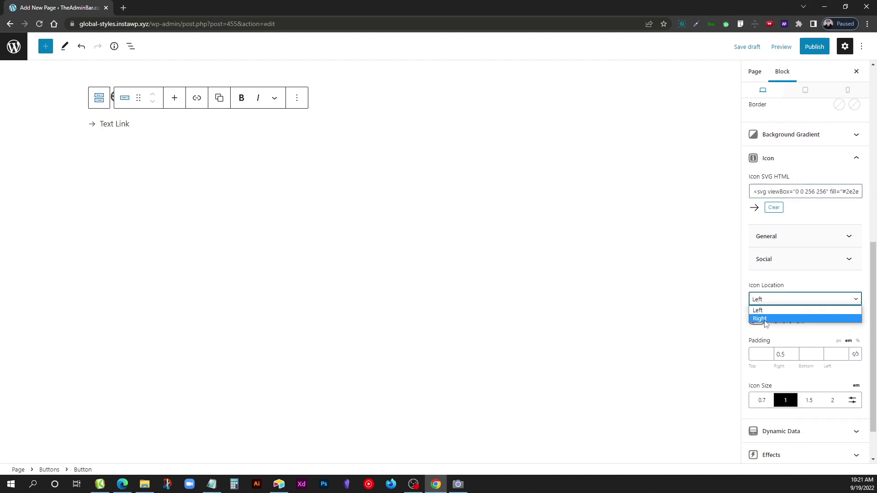
left_click(760, 319)
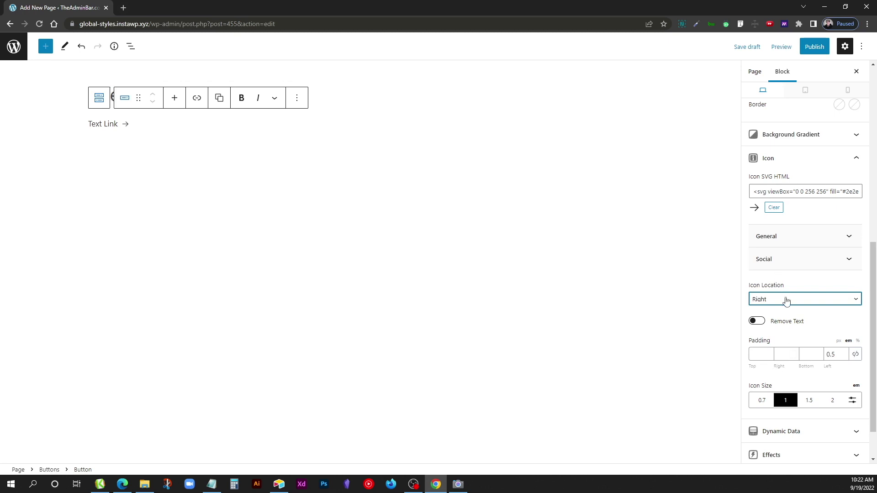
Enable the Transform effect on the Text Link button and add a transform of type Translate.
scroll(785, 300, "down", 2)
left_click(785, 405)
scroll(786, 408, "down", 3)
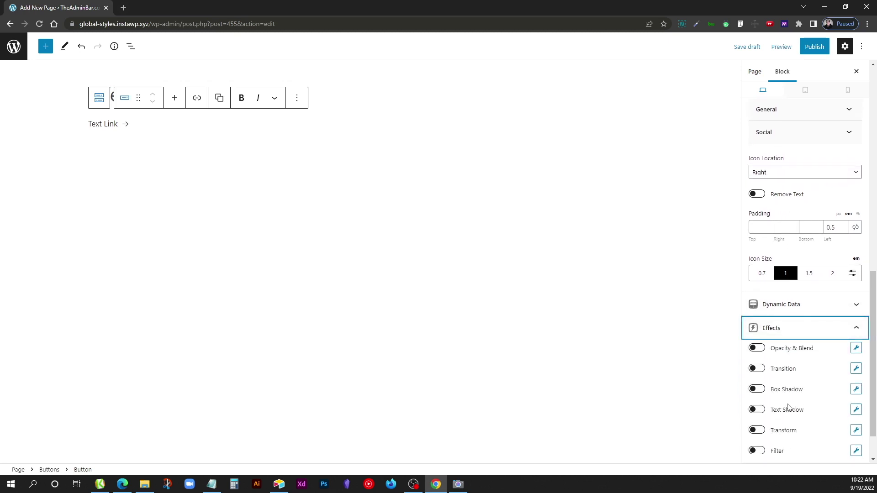
left_click(757, 430)
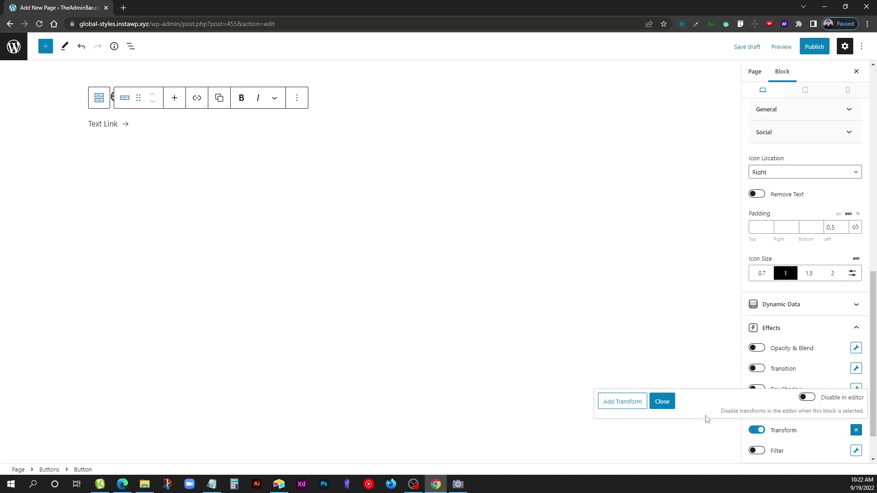
left_click(632, 409)
left_click(635, 350)
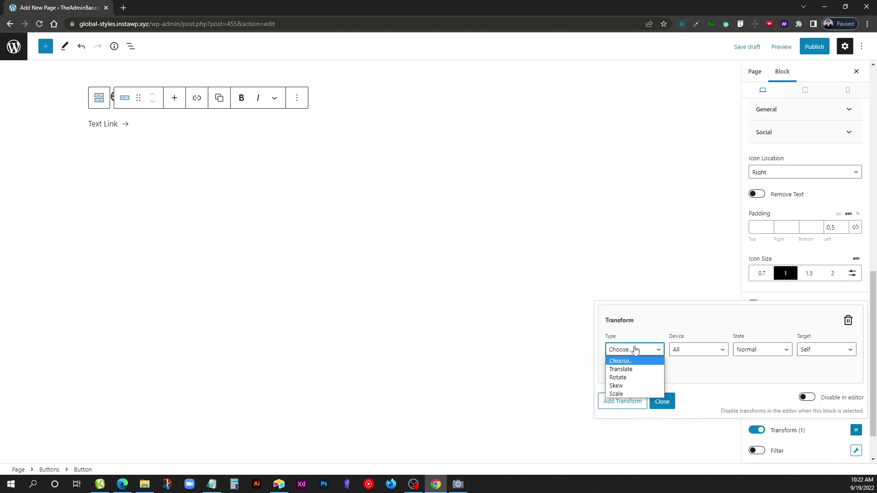
left_click(621, 369)
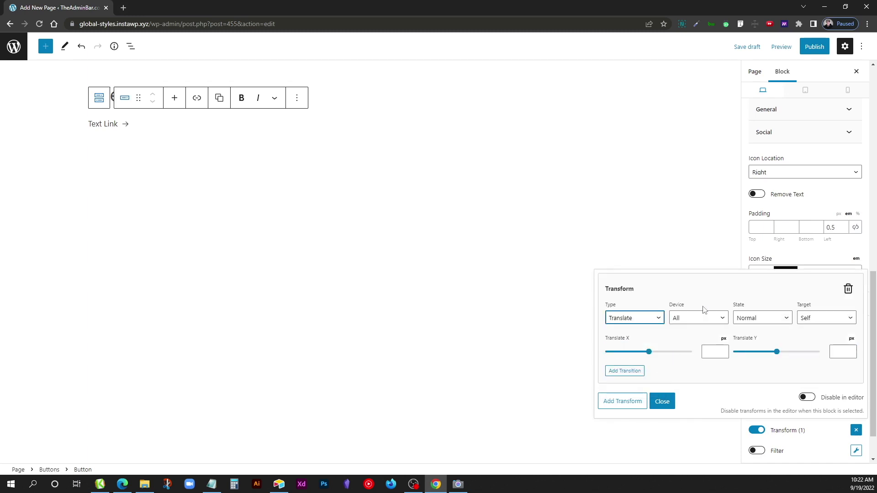
Set the Translate transform's state to Hover, its target to Icon and Translate X to 6 px.
left_click(750, 320)
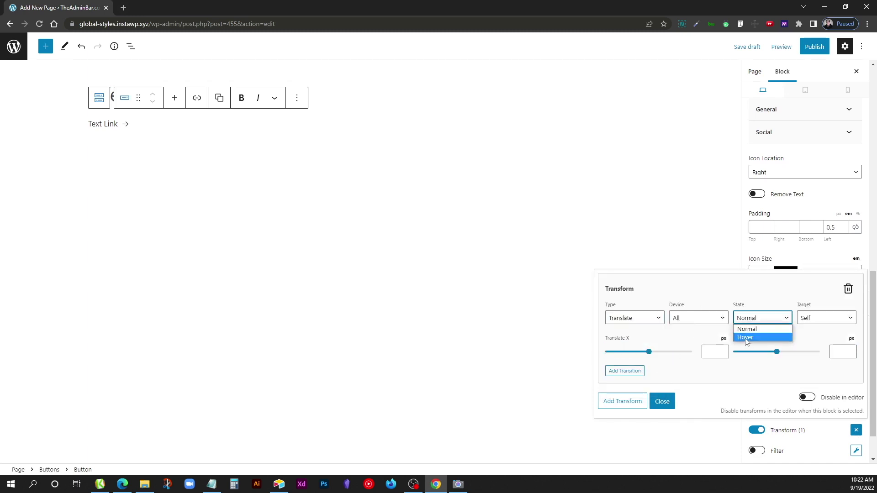
left_click(746, 338)
left_click(832, 320)
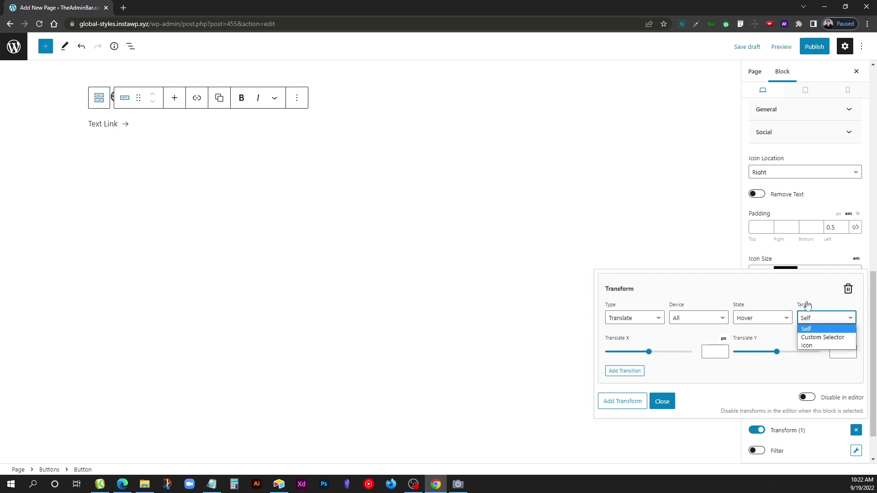
left_click(810, 346)
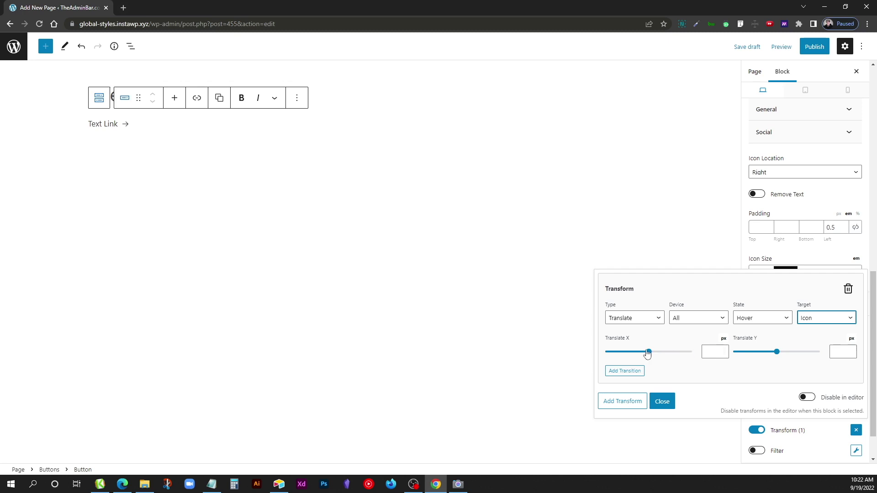
left_click(721, 353)
type("6")
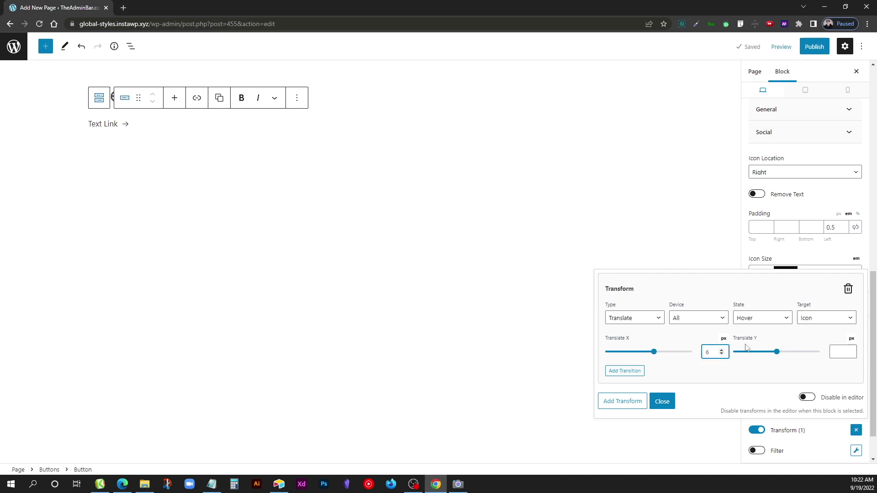
left_click(663, 402)
left_click(395, 263)
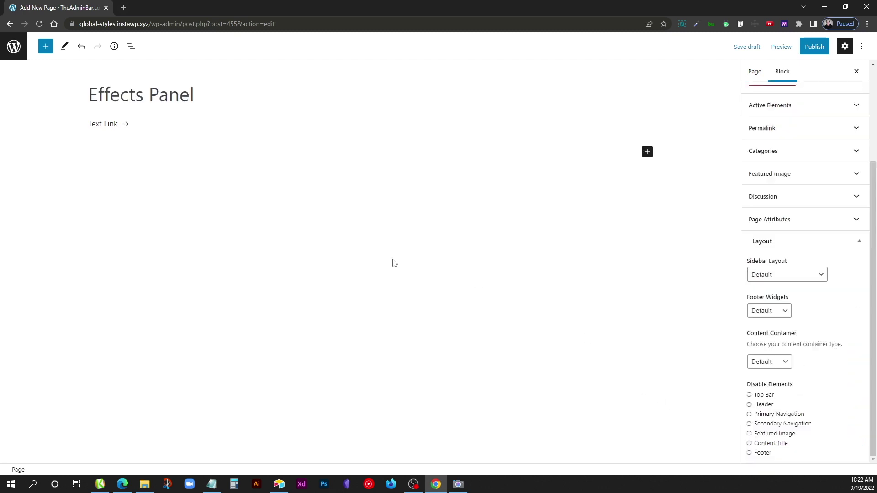
Enable the Transition effect on the Text Link button and open its settings.
left_click(105, 128)
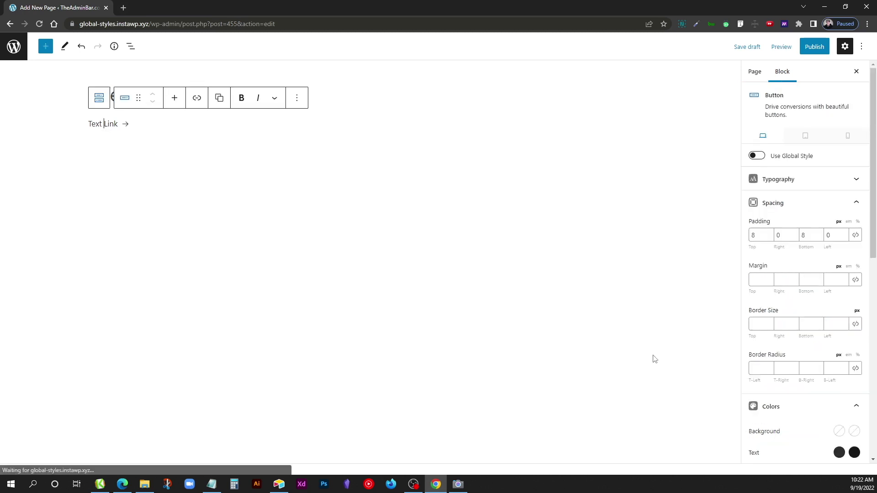
scroll(806, 369, "down", 8)
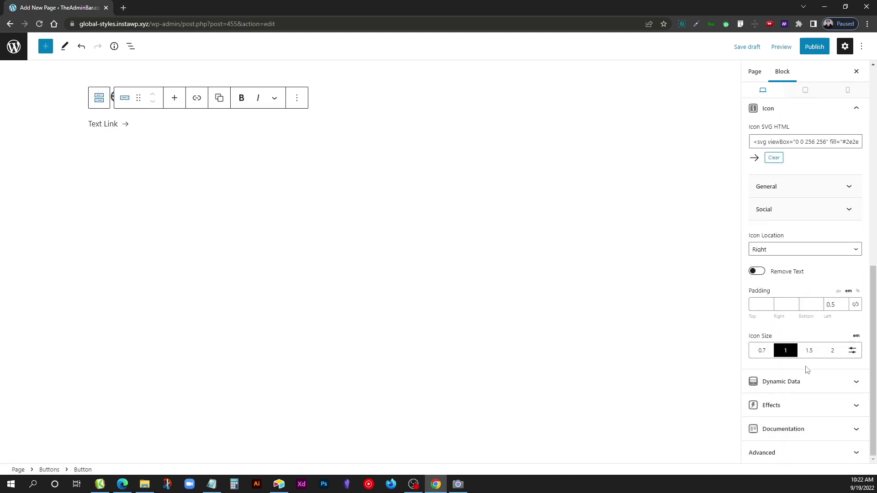
left_click(776, 406)
scroll(749, 384, "down", 2)
left_click(756, 326)
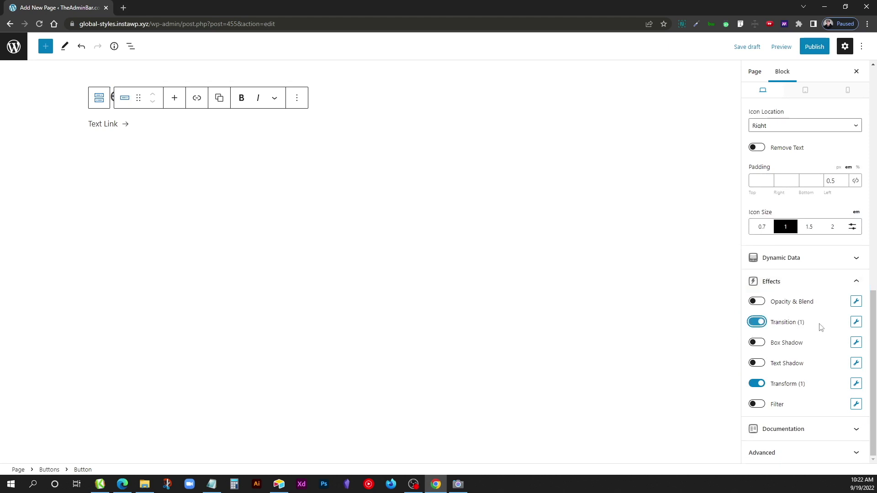
left_click(856, 322)
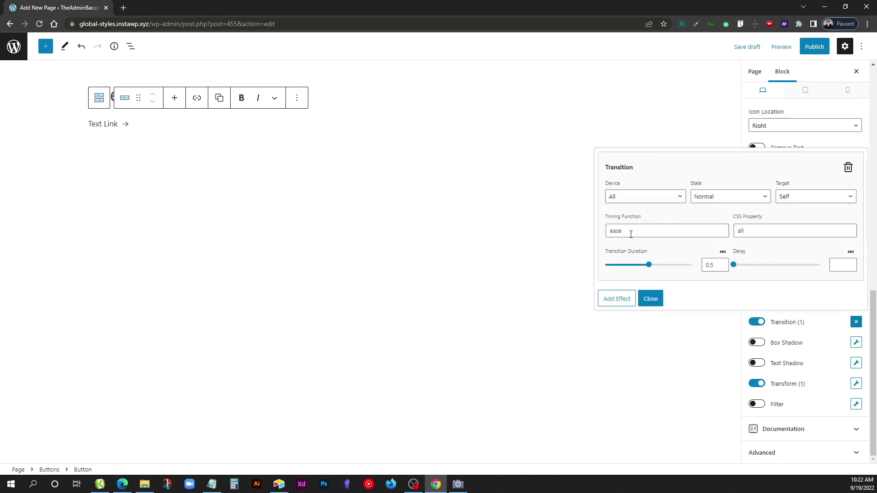
Set the transition's target to Icon and its duration to 0.3 seconds, keeping the state Normal.
left_click(722, 200)
left_click(719, 213)
left_click(719, 200)
left_click(718, 205)
left_click(801, 199)
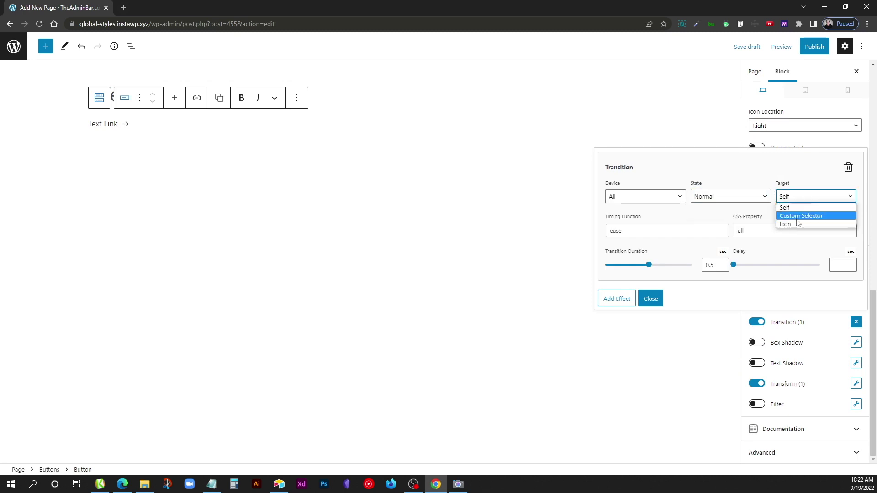
left_click(798, 226)
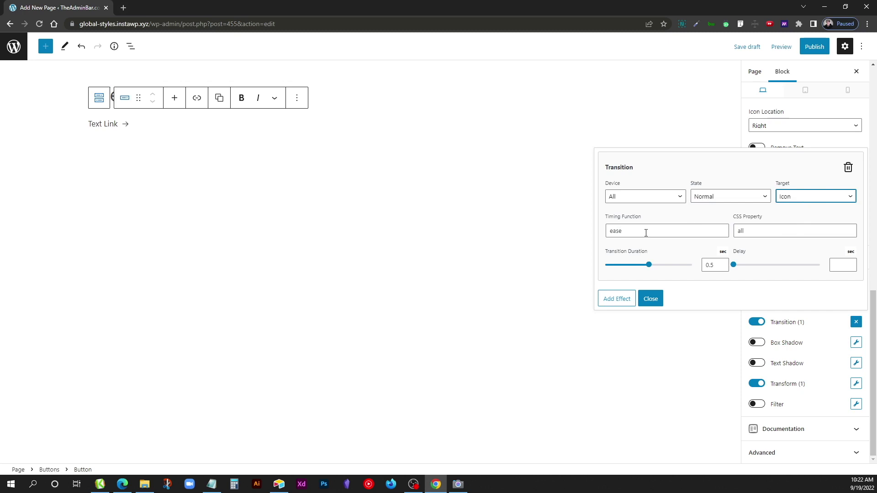
double_click(715, 267)
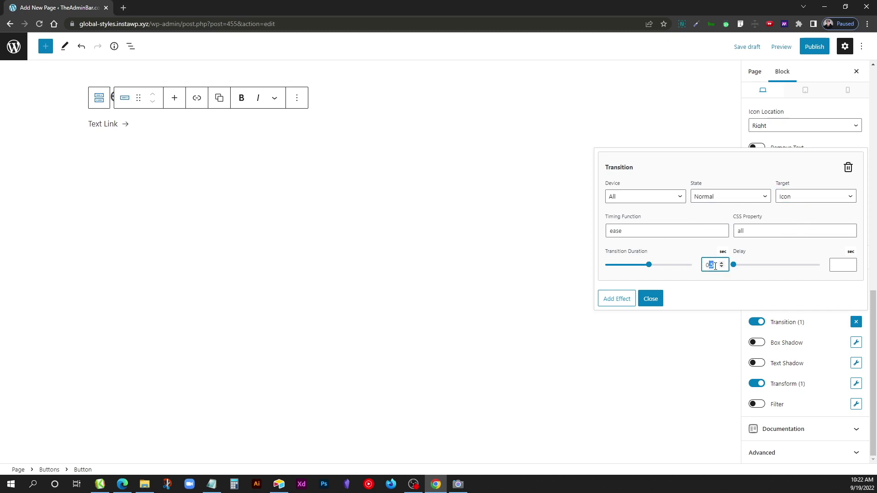
type("3")
left_click(652, 299)
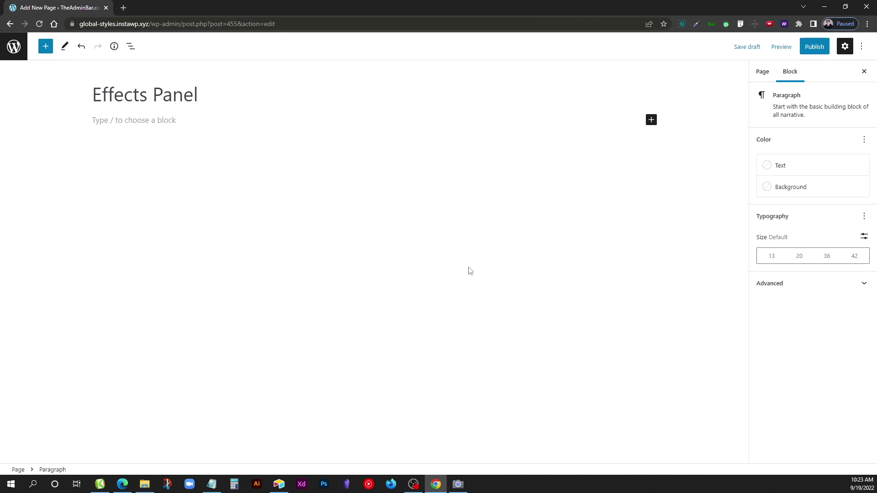
Insert a Container block with padding of 120 px top and bottom and 24 px right and left.
type("/con")
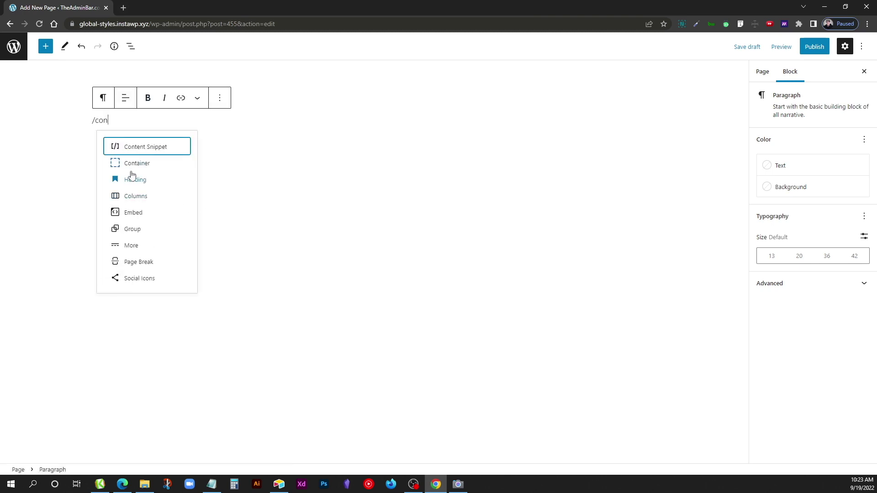
left_click(131, 163)
left_click(763, 403)
type("0")
key("ctrl+a")
type("120")
key("Tab")
type("24")
key("Tab")
type("120")
key("Tab")
type("24")
Insert a Grid block with a single full-width container inside the outer container.
left_click(369, 177)
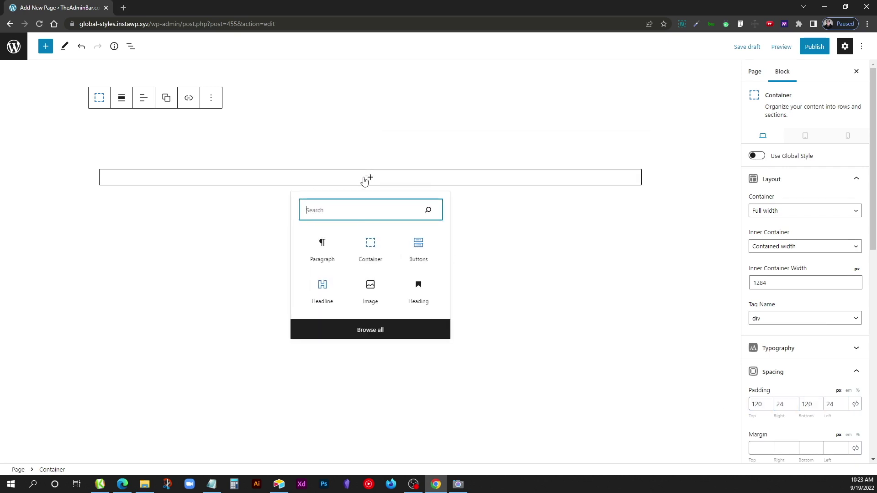
type("gr")
left_click(372, 244)
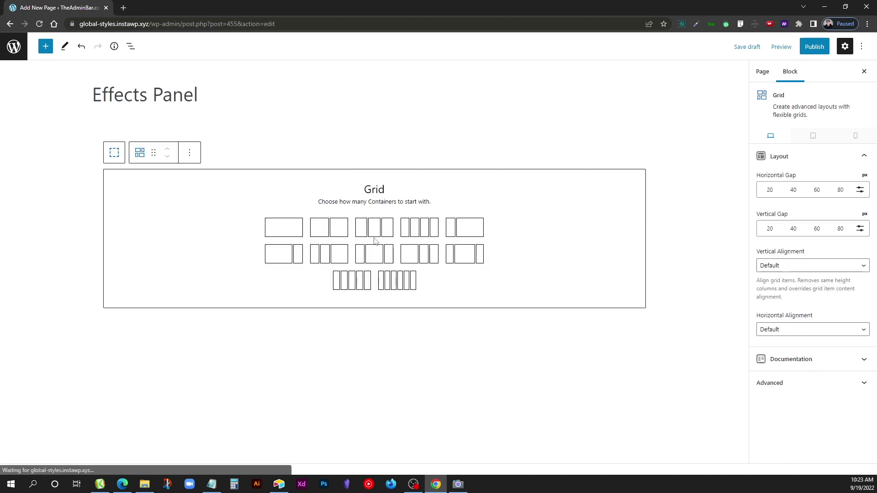
left_click(289, 231)
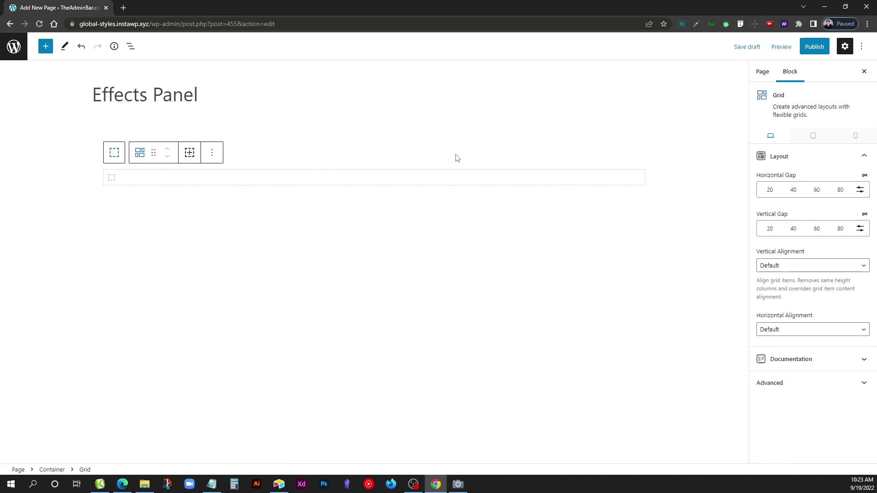
Set the grid's inner container width to 33% and the grid's horizontal alignment to Center.
left_click(468, 182)
left_click(781, 212)
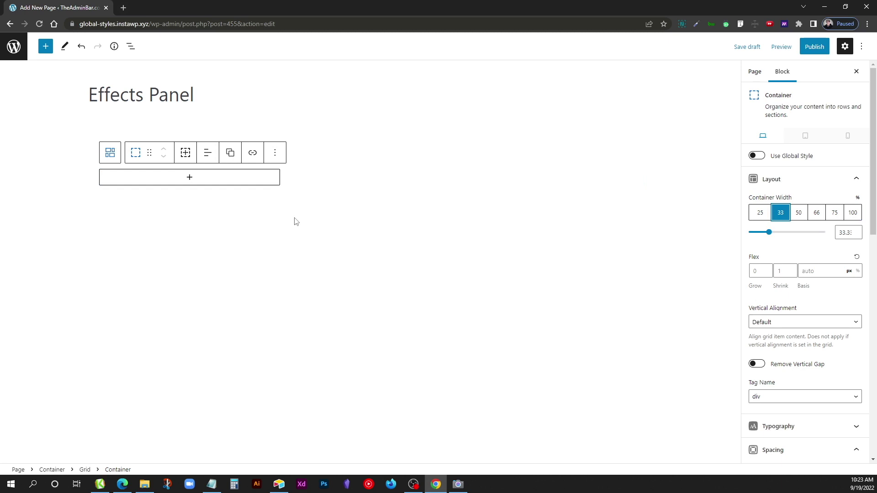
left_click(109, 153)
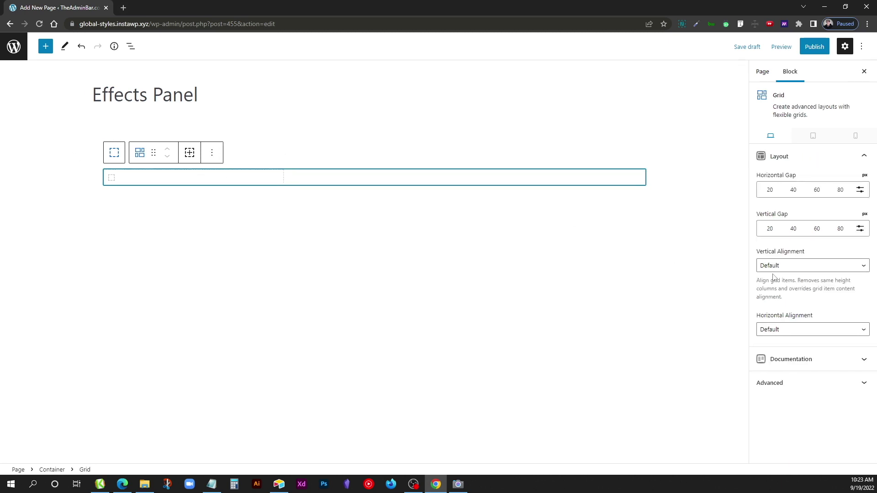
left_click(791, 329)
left_click(776, 357)
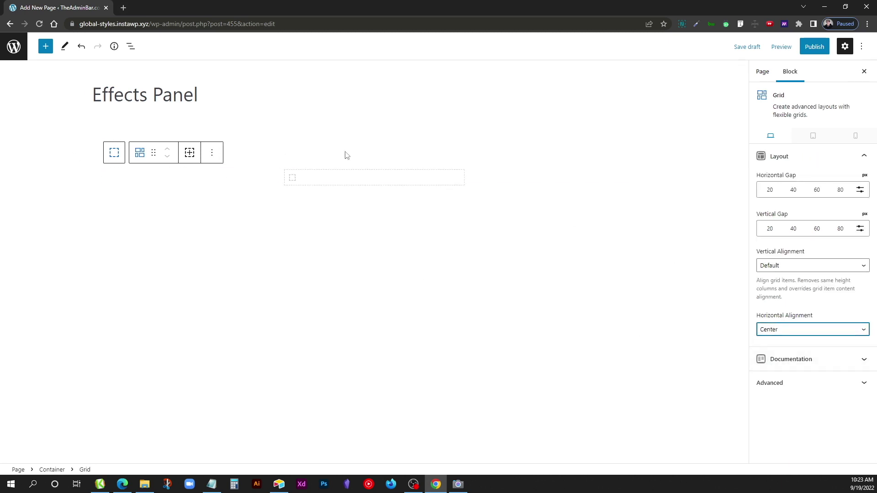
Link the inner container's padding values and set them to 32 px on all sides.
left_click(403, 185)
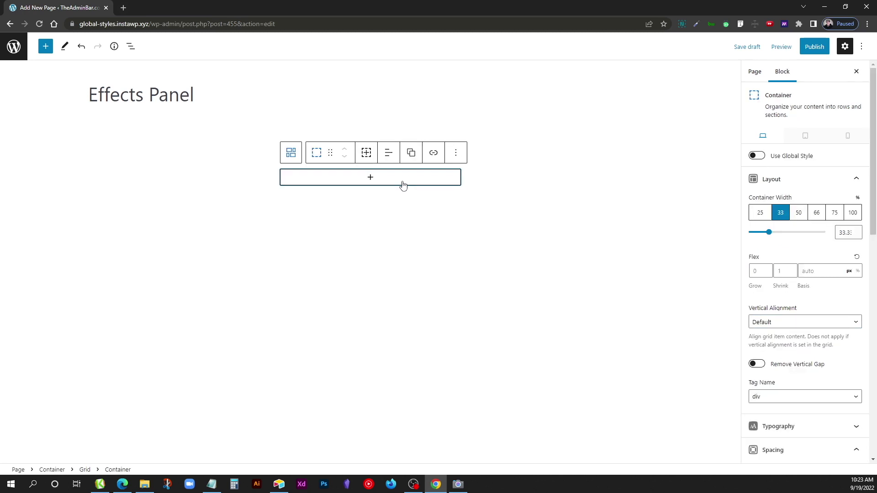
scroll(823, 366, "down", 2)
left_click(855, 391)
left_click(818, 388)
key("Tab")
type("32")
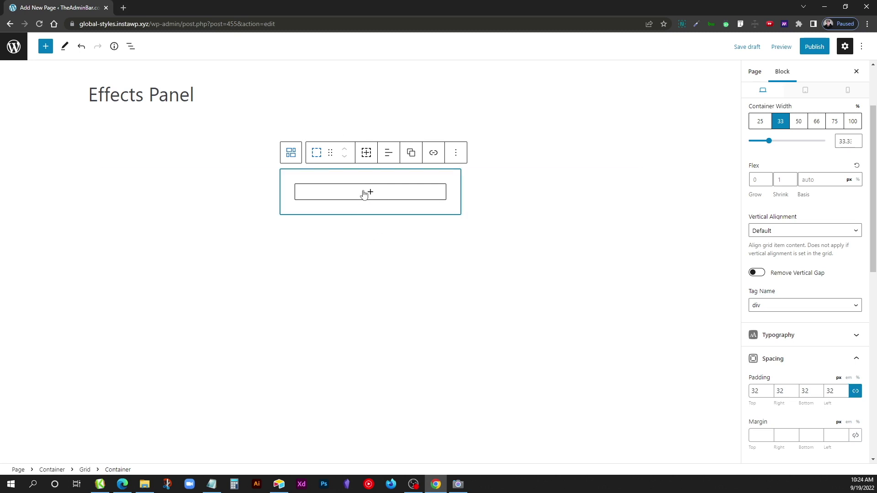
Add a headline reading "Headline" to the inner container, followed by a placeholder paragraph from the .wi1 text snippet.
left_click(365, 194)
left_click(365, 310)
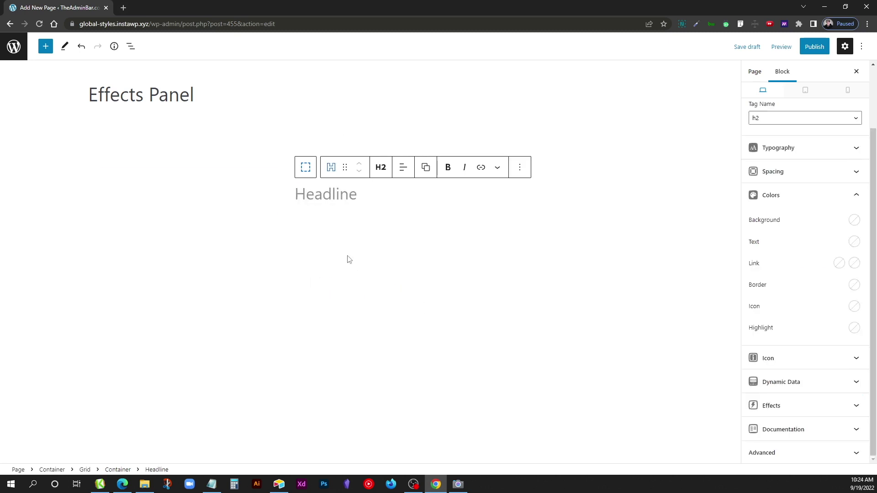
type("Headline")
key("Return")
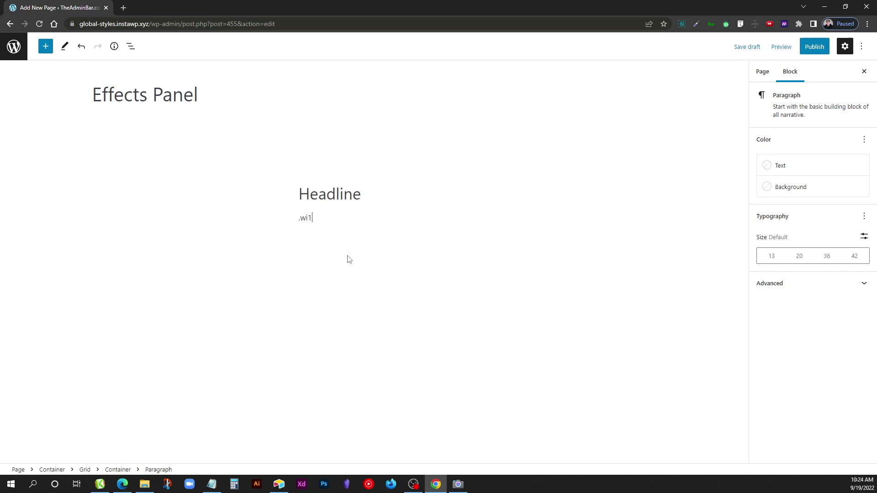
type(".wi1")
Select the card's inner container and expand its color settings, collapsing the spacing settings.
left_click(310, 203)
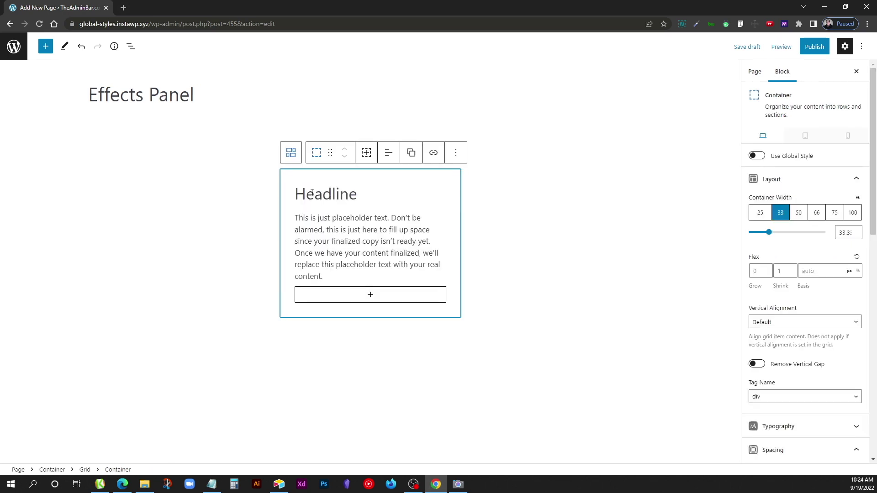
scroll(795, 315, "down", 4)
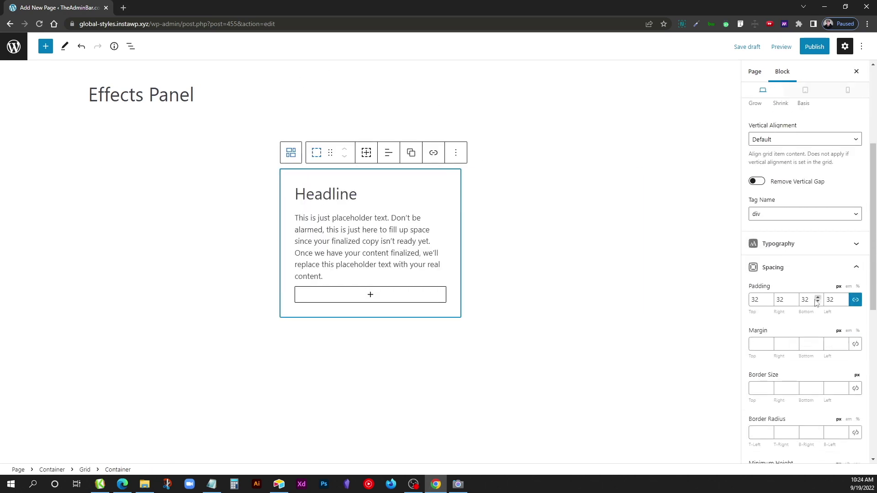
left_click(798, 269)
left_click(794, 293)
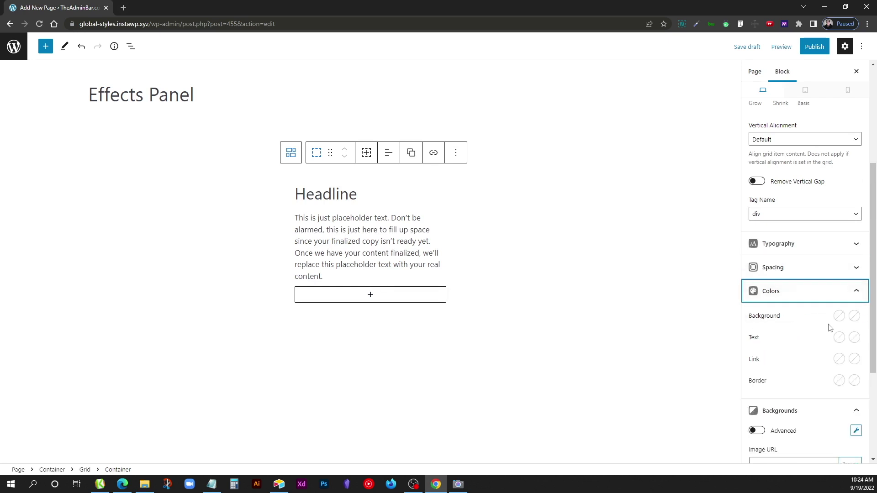
left_click(840, 316)
left_click_drag(767, 223, 739, 190)
left_click(842, 273)
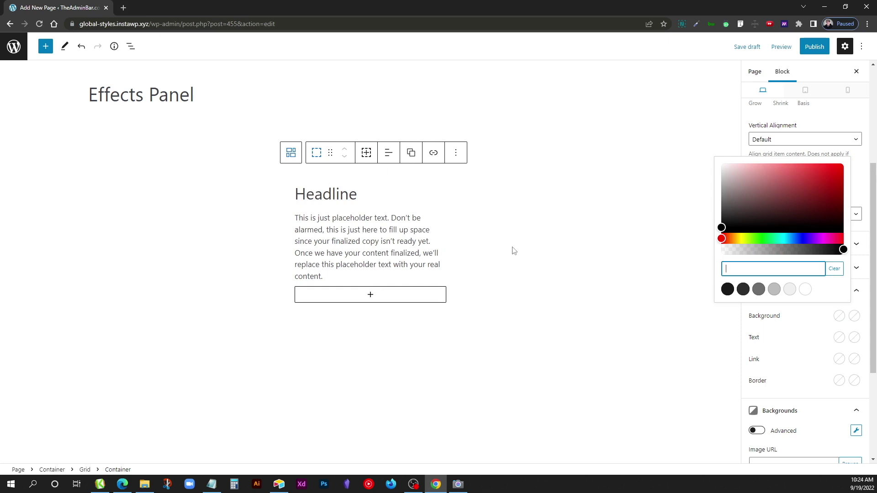
left_click(800, 336)
Enable the Box Shadow effect on the inner container.
scroll(795, 335, "down", 3)
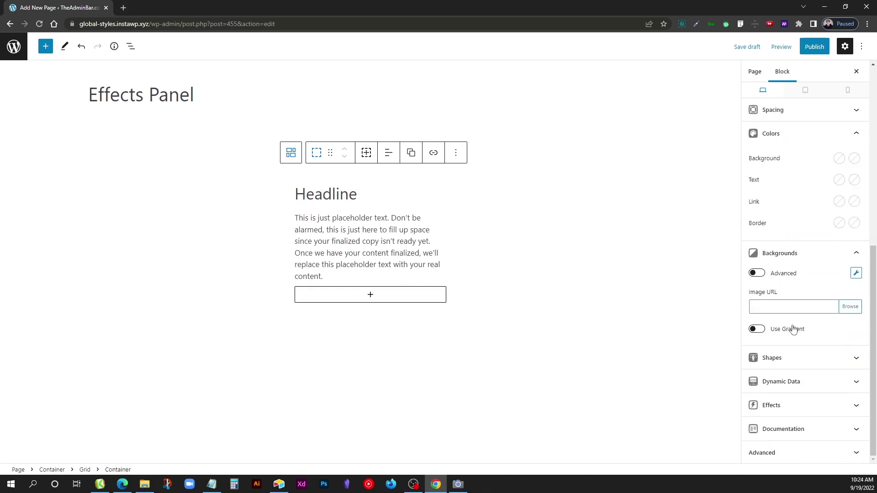
left_click(792, 406)
scroll(793, 408, "down", 3)
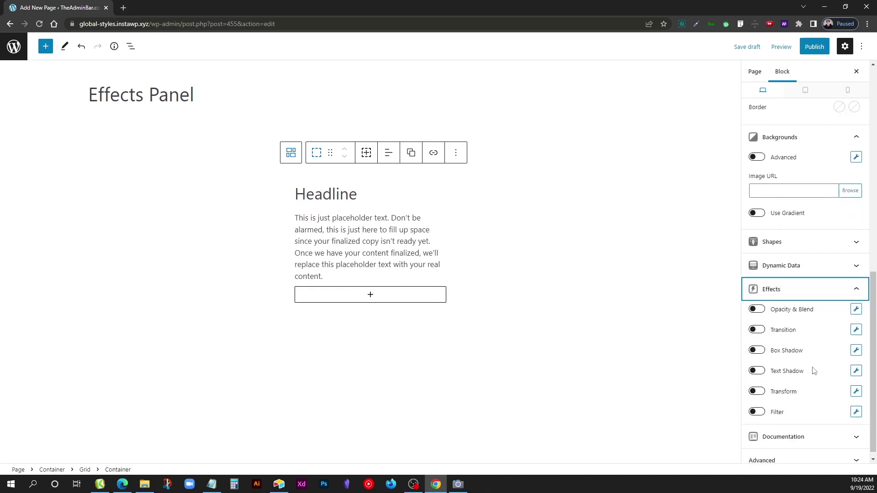
left_click(754, 343)
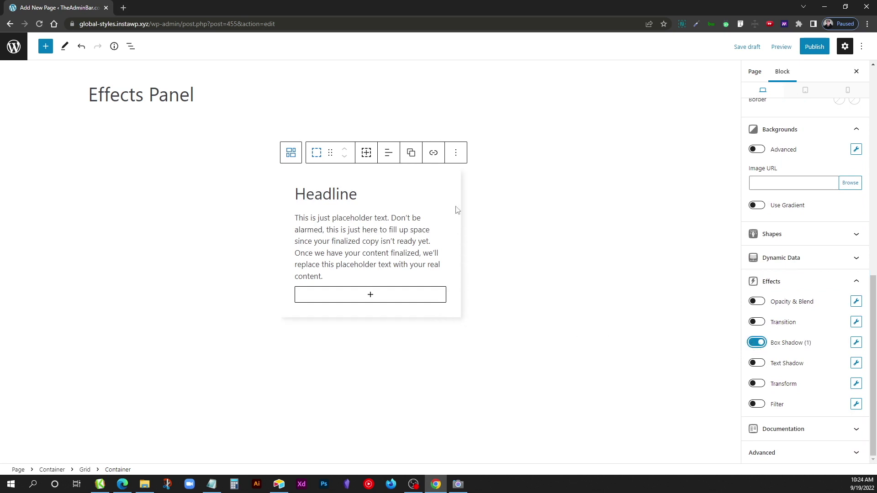
Set the box shadow's horizontal offset to 0 px and its blur to 30 px.
left_click(856, 343)
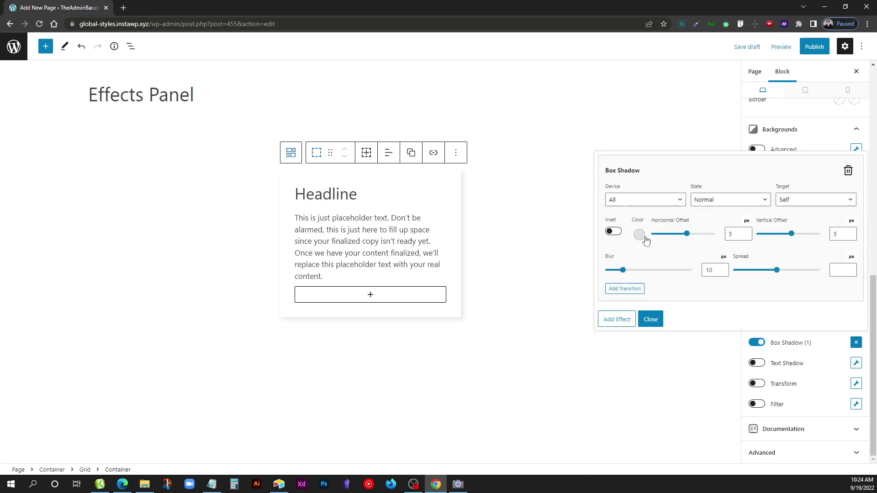
left_click(688, 235)
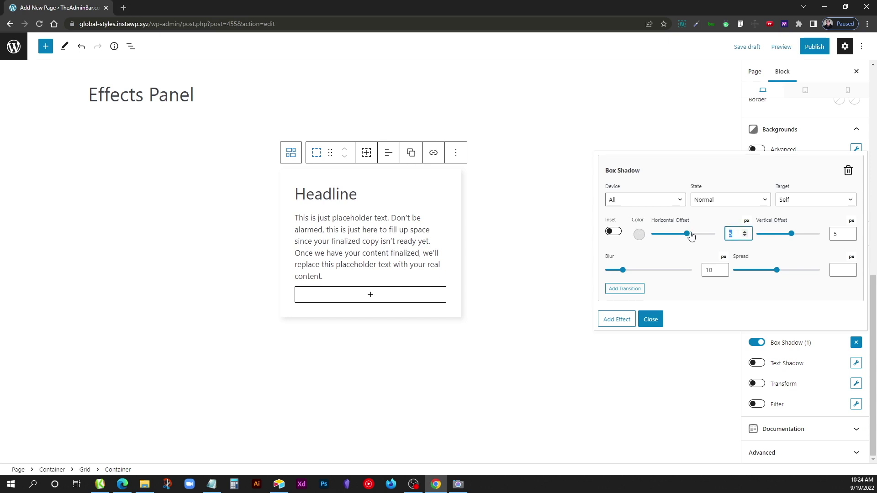
type("0")
key("Tab")
key("Tab")
key("Tab")
key("Tab")
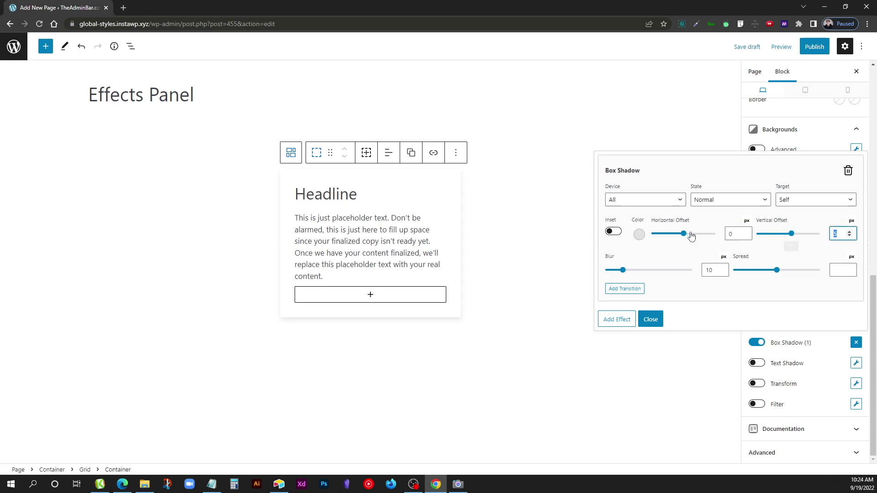
key("Tab")
type("30")
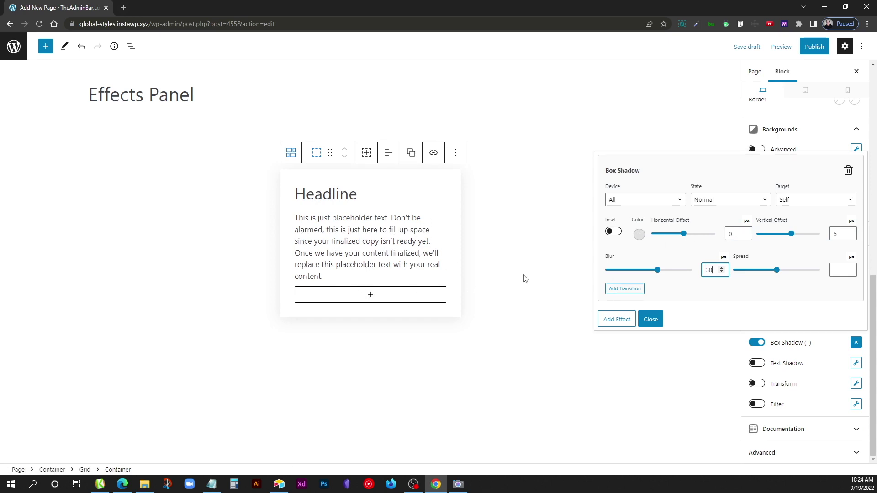
left_click(671, 292)
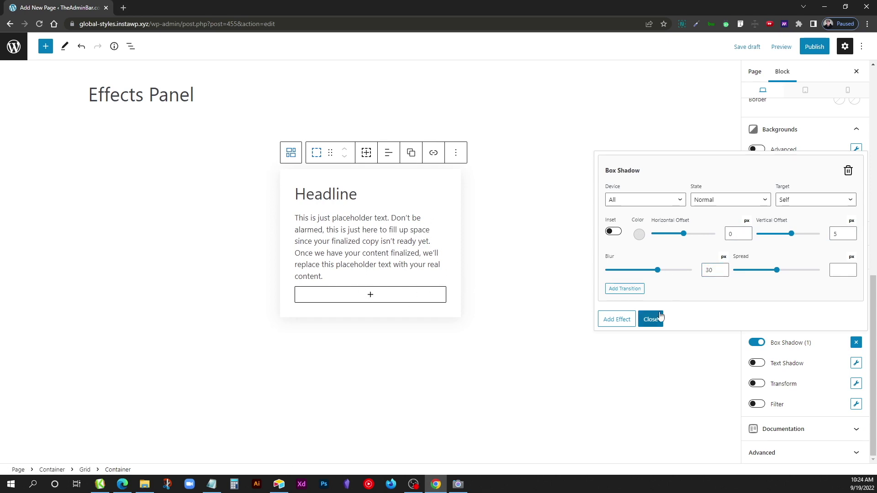
Add a second box shadow effect to the inner container and set its state to Hover.
left_click(617, 320)
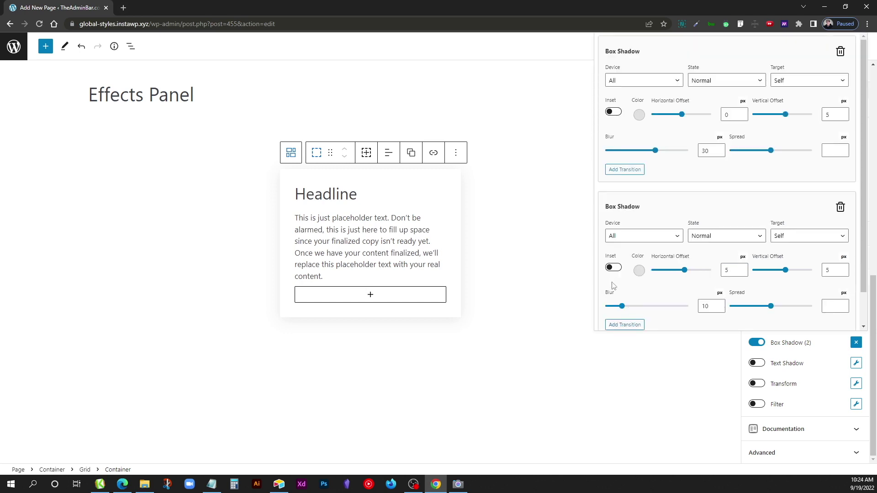
scroll(618, 322, "down", 1)
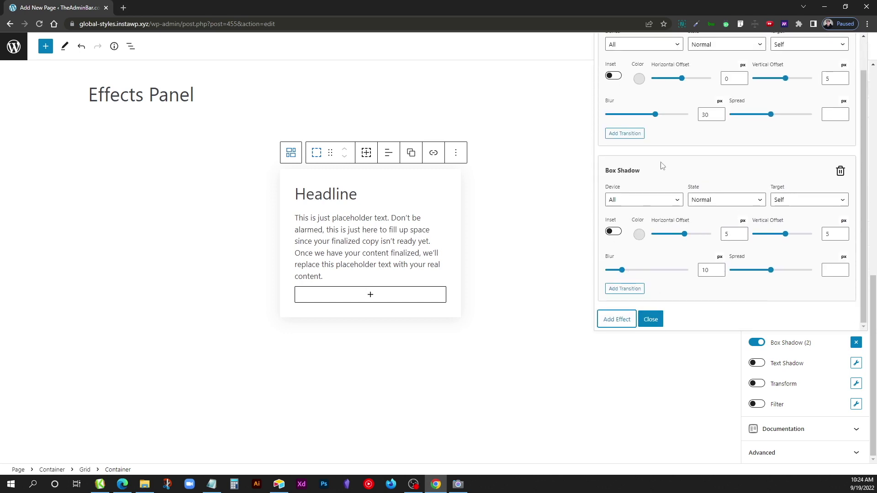
scroll(648, 119, "up", 1)
scroll(667, 270, "down", 1)
left_click(704, 201)
left_click(703, 221)
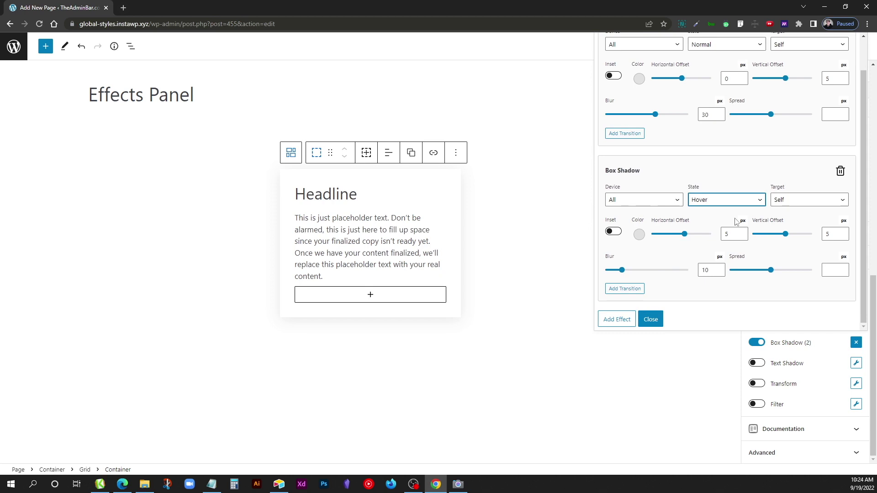
Give the hover box shadow a horizontal offset of 0 px, a vertical offset of 15 px and a blur of 40 px.
double_click(736, 233)
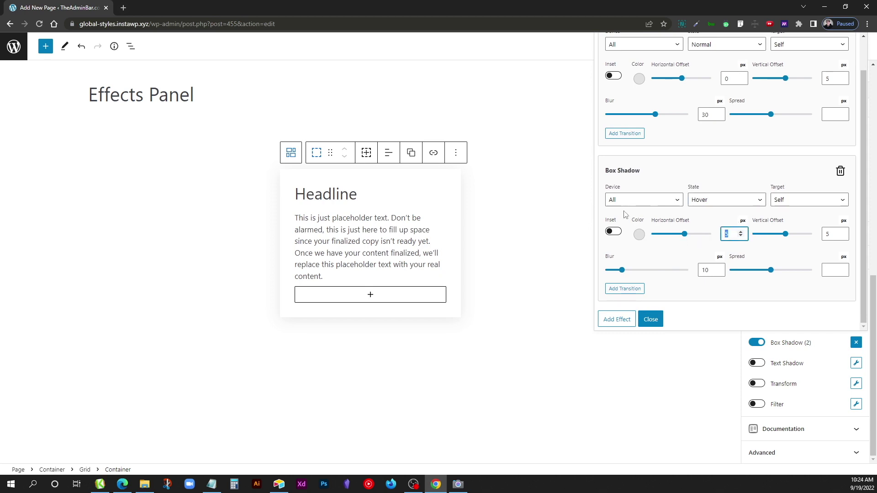
key("Tab")
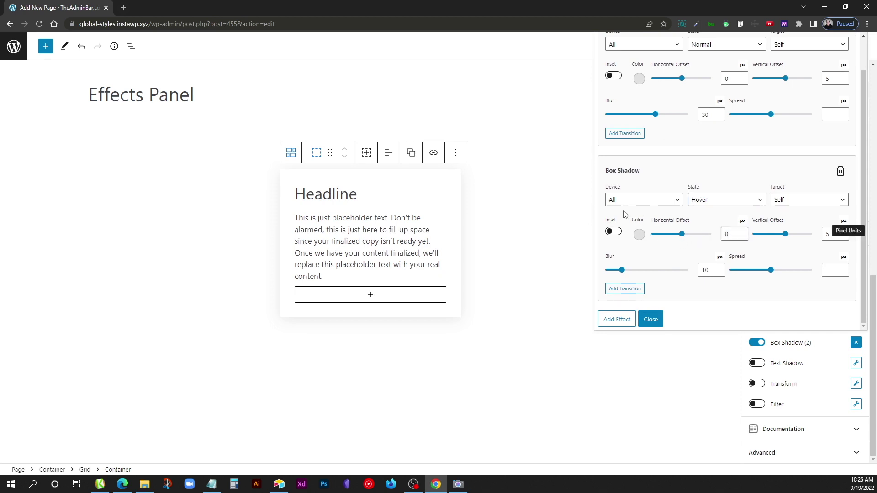
key("Tab")
type("15")
key("Tab")
key("Tab")
key("Tab")
type("40")
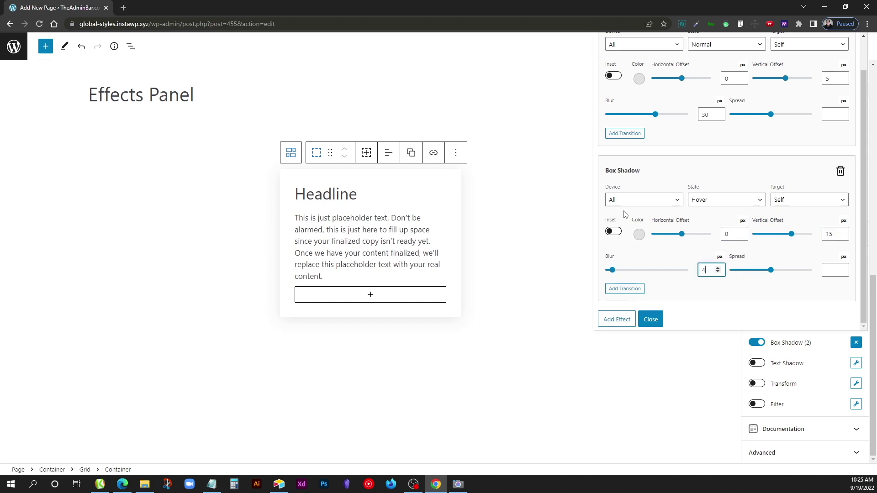
left_click(651, 319)
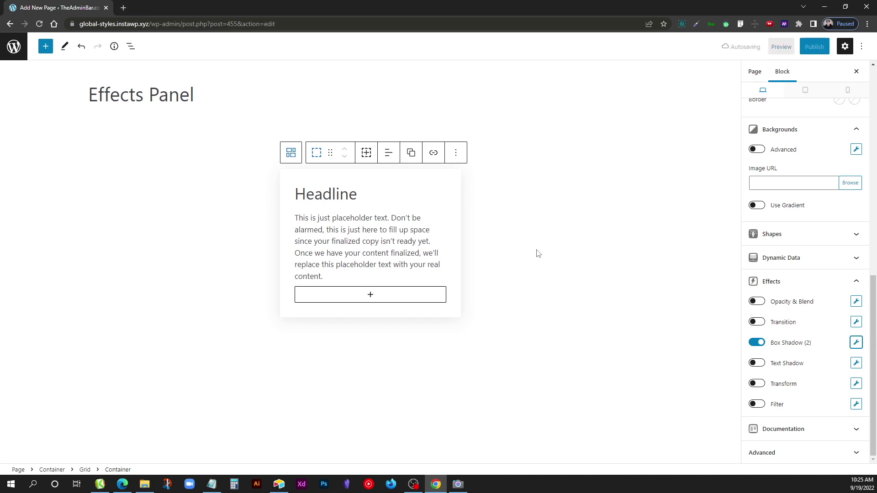
Turn off the inner container's box shadows and show the list view of the page's blocks.
left_click(757, 343)
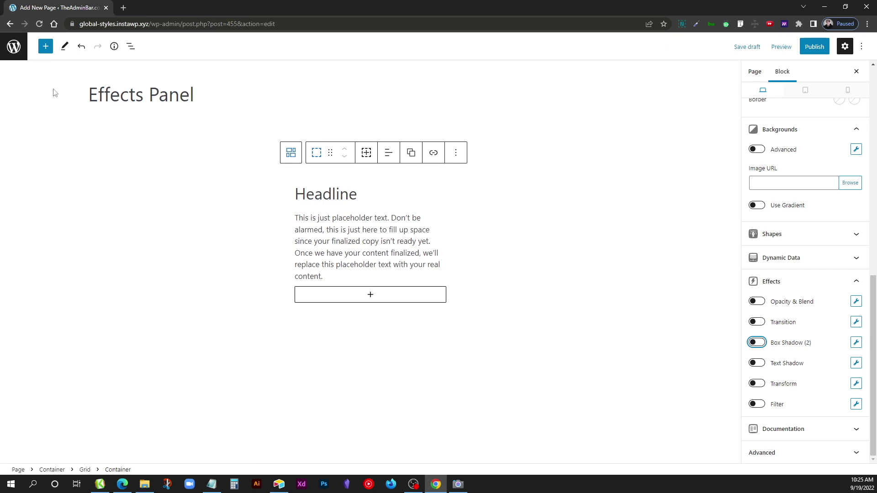
left_click(131, 46)
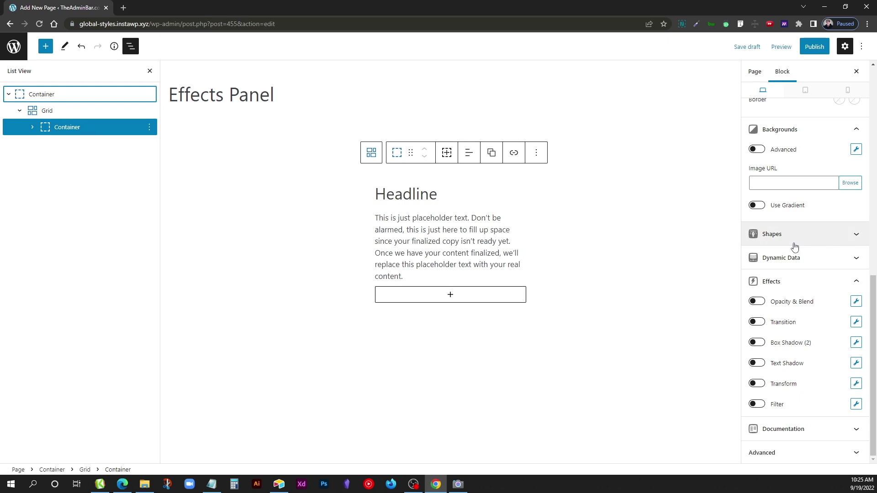
Set the media library photo pexels-fox-1595385.jpg as the inner container's background image.
left_click(850, 182)
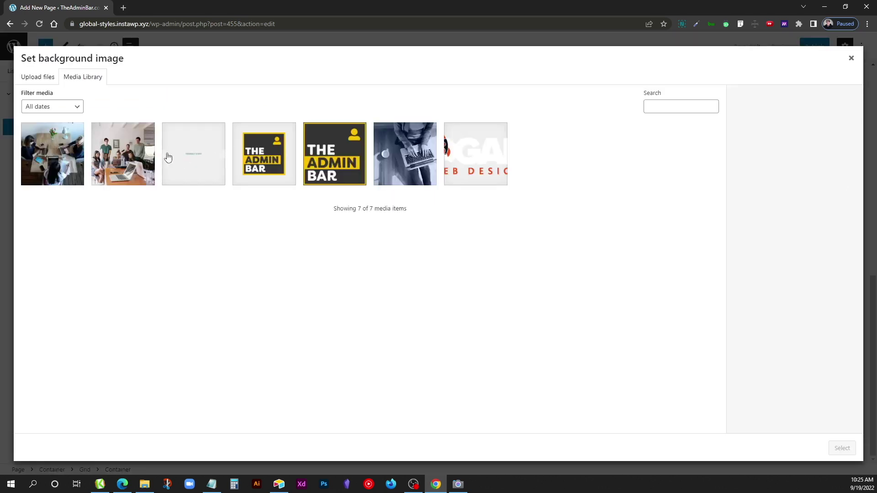
left_click(120, 156)
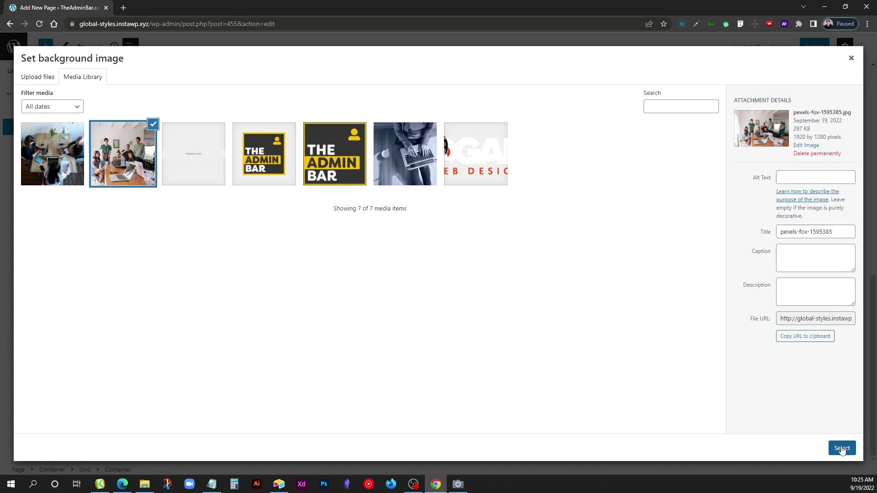
left_click(842, 448)
scroll(791, 292, "down", 1)
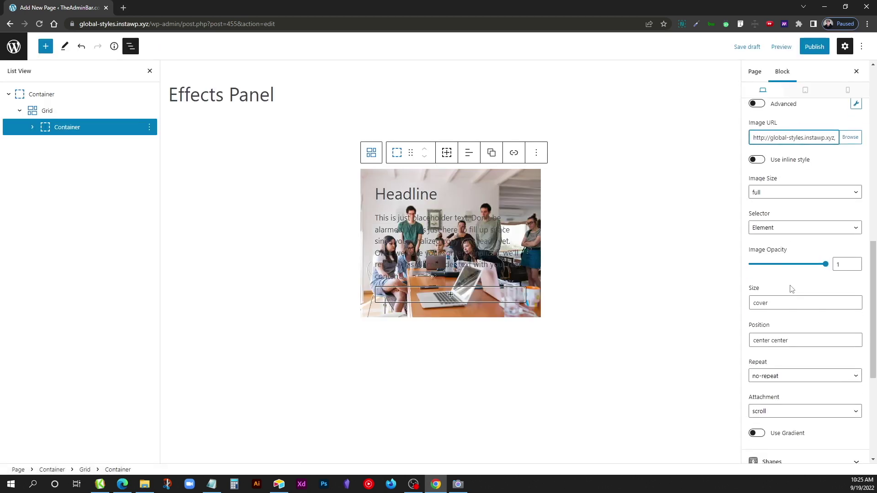
Set the inner container's background color to white.
scroll(791, 287, "up", 4)
left_click(840, 176)
left_click_drag(735, 225, 707, 184)
left_click(787, 176)
Apply the background image to the Pseudo Element selector and lower the image opacity to 0.1.
scroll(790, 334, "down", 2)
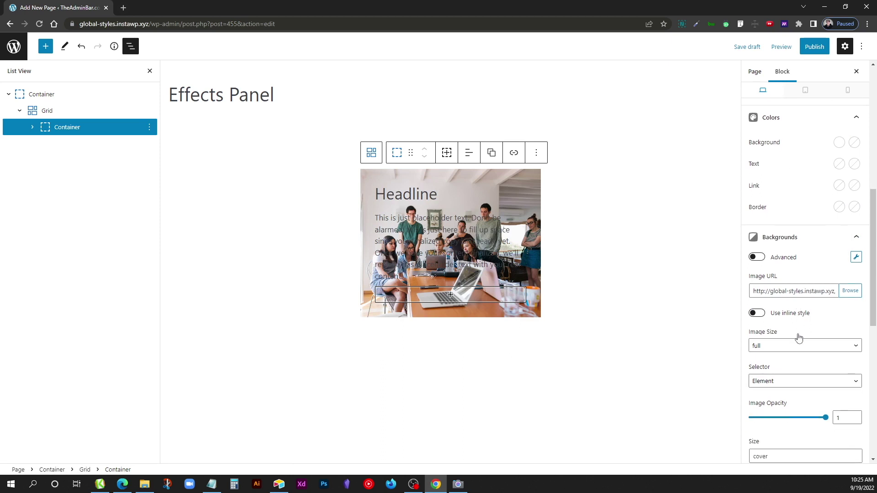
left_click_drag(796, 401, 757, 402)
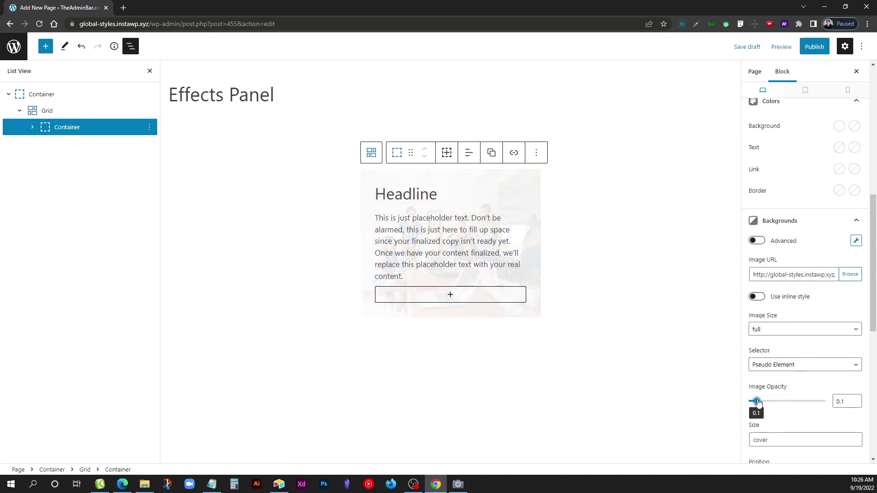
left_click(630, 313)
left_click(568, 336)
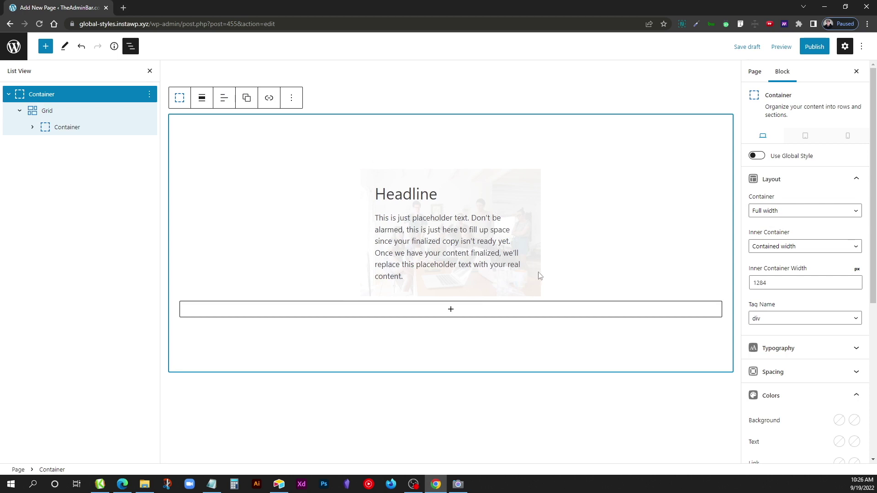
Reselect the inner container, enable its Transform effect and open the transform settings.
left_click(102, 133)
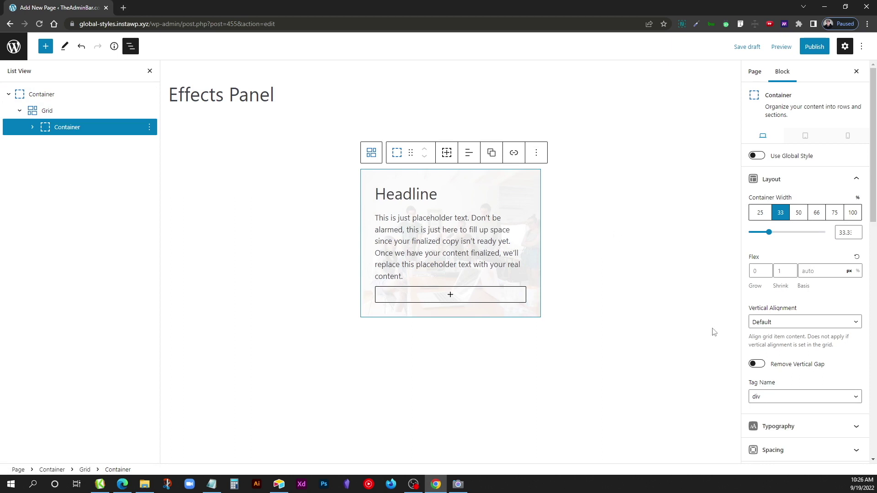
scroll(809, 365, "down", 10)
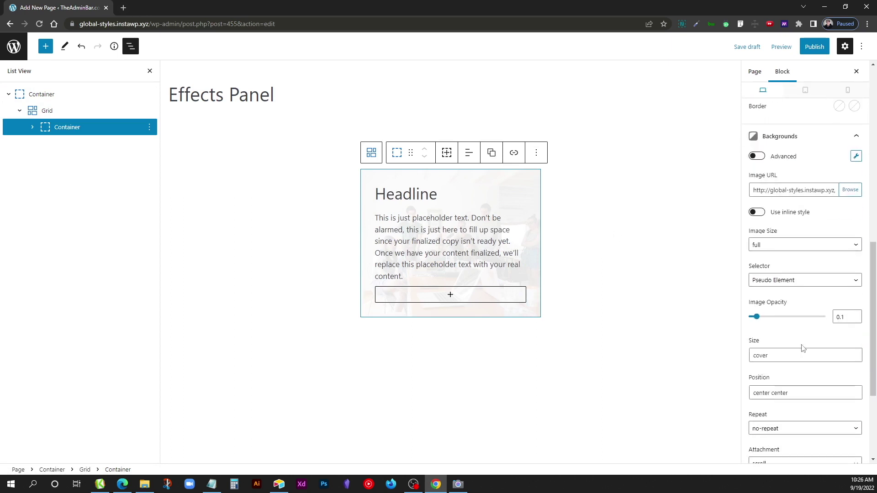
scroll(804, 349, "down", 4)
left_click(768, 405)
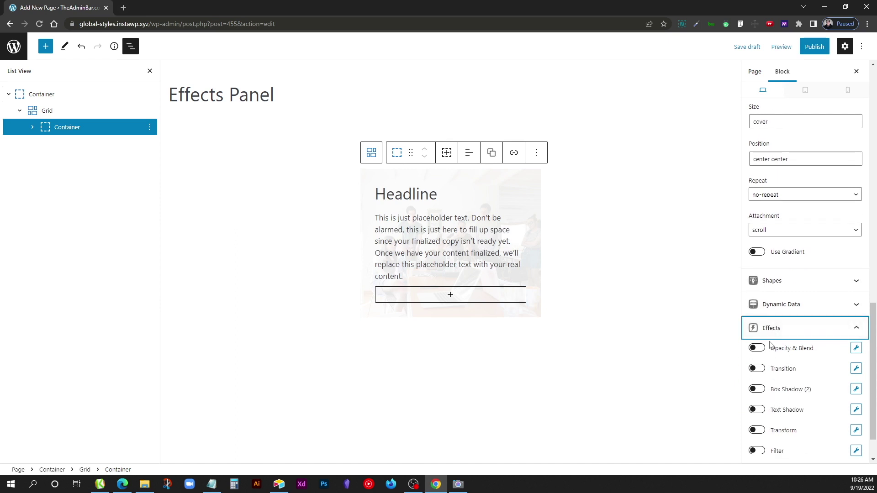
left_click(757, 430)
left_click(856, 430)
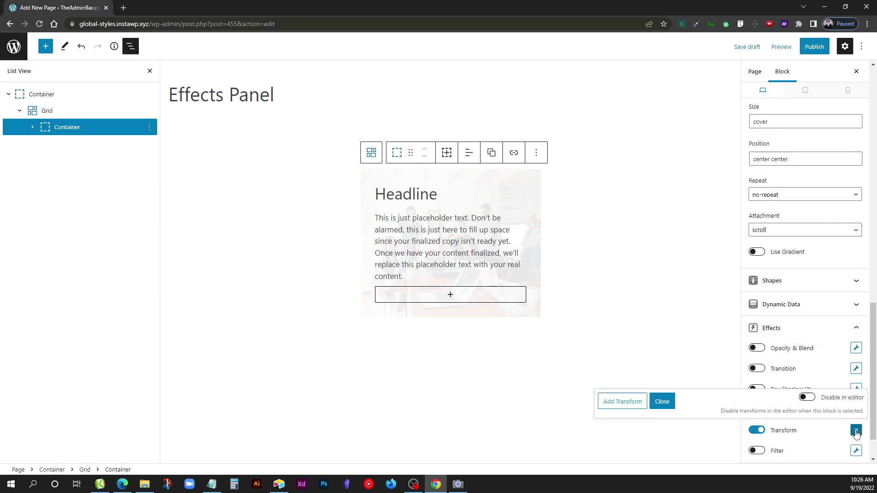
Add a Scale transform with the Hover state and Background as its target.
left_click(635, 411)
left_click(628, 352)
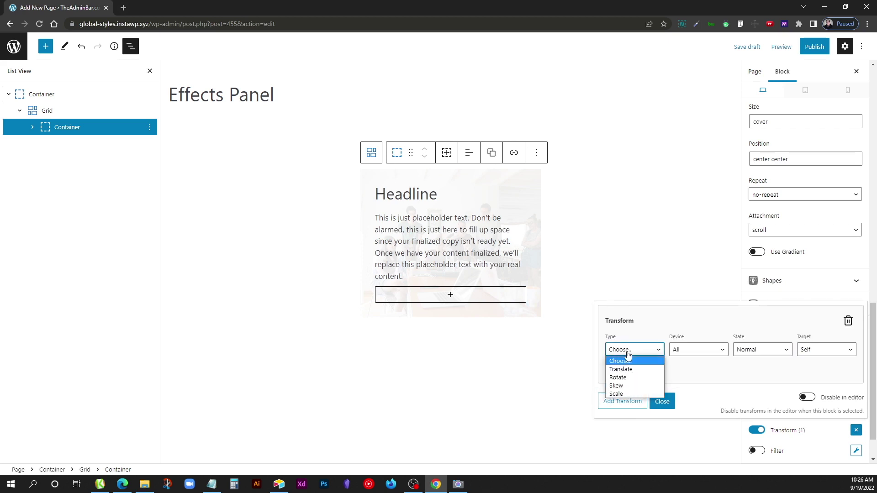
left_click(628, 394)
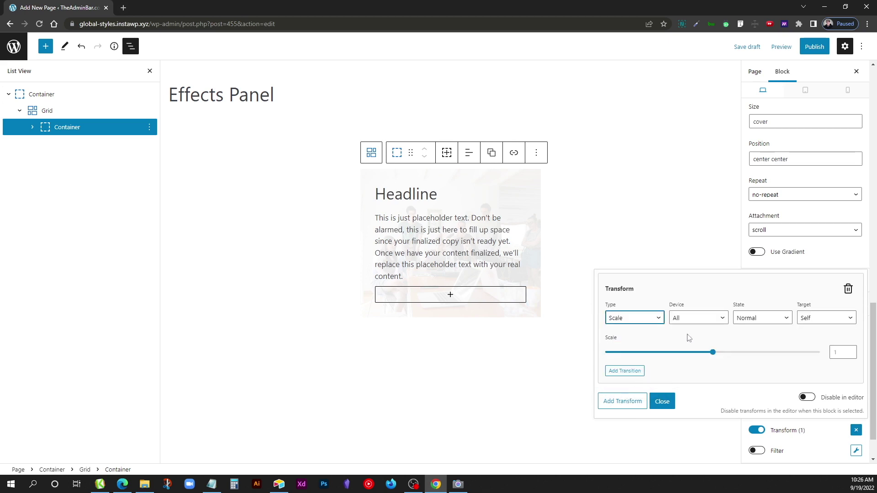
left_click(749, 318)
left_click(755, 337)
left_click(822, 318)
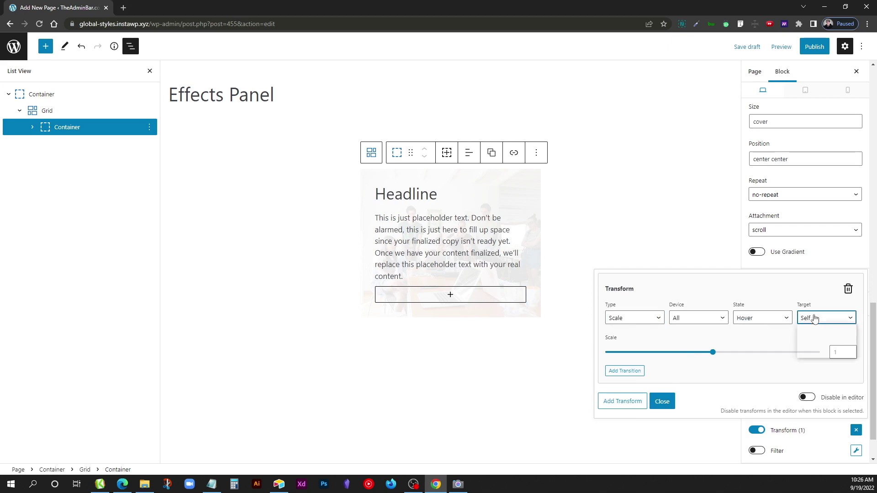
left_click(818, 328)
key("Down")
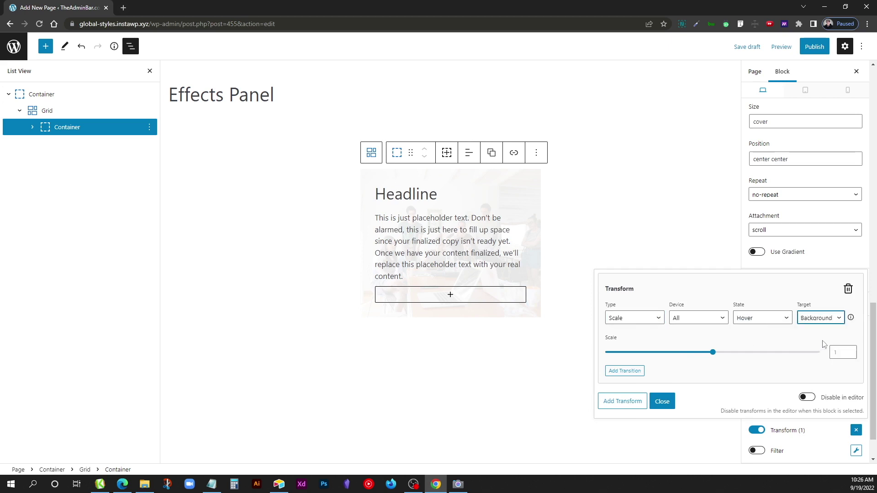
Set the hover background transform's scale to 1.2 and close the transform settings.
left_click(836, 354)
type("1.2")
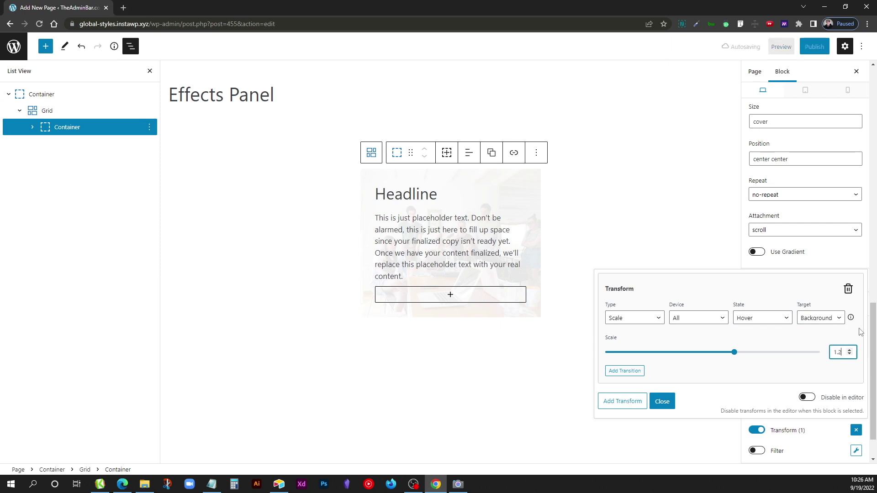
left_click(660, 402)
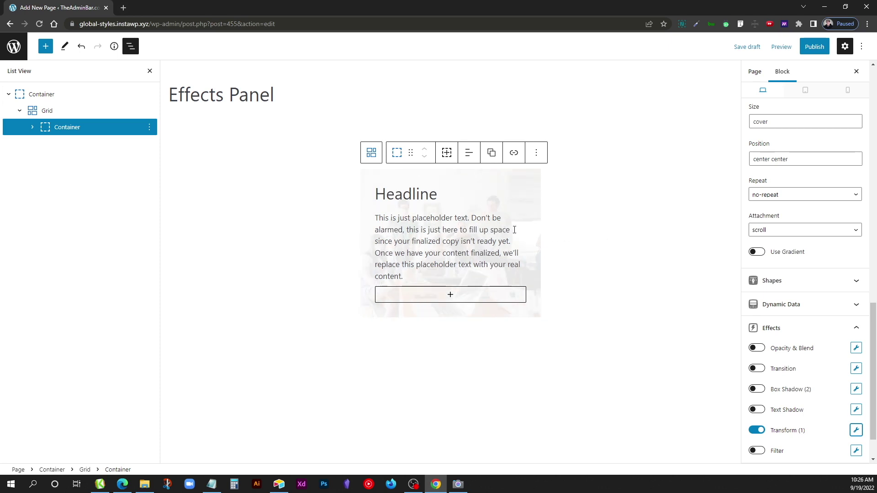
Enable the inner container's Transition effect, targeting Background Image with a duration of 3 seconds.
left_click(756, 369)
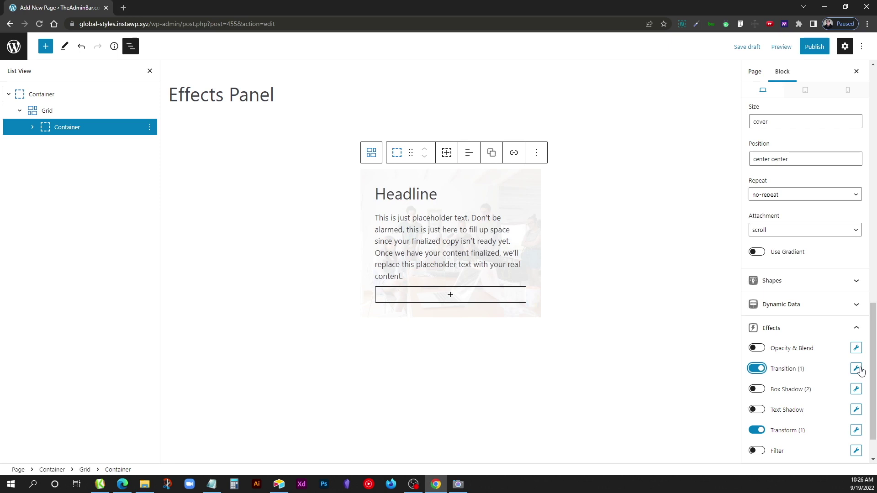
left_click(856, 369)
left_click(801, 247)
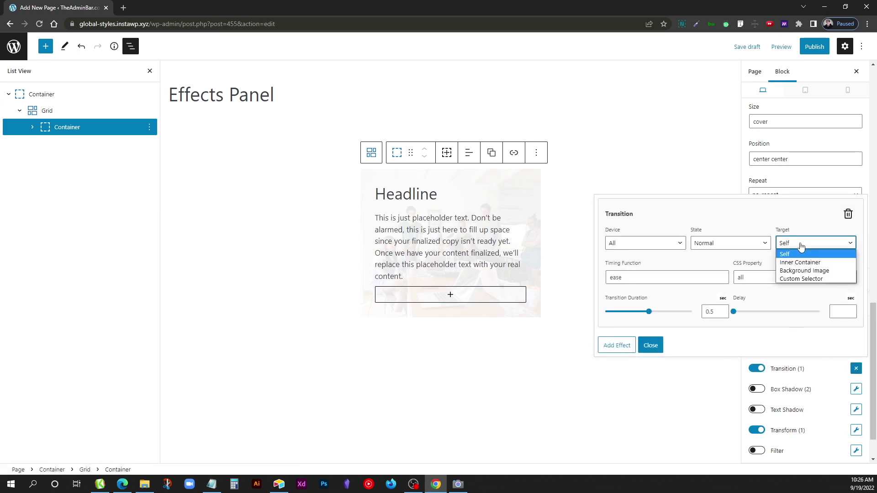
left_click(809, 269)
left_click(709, 311)
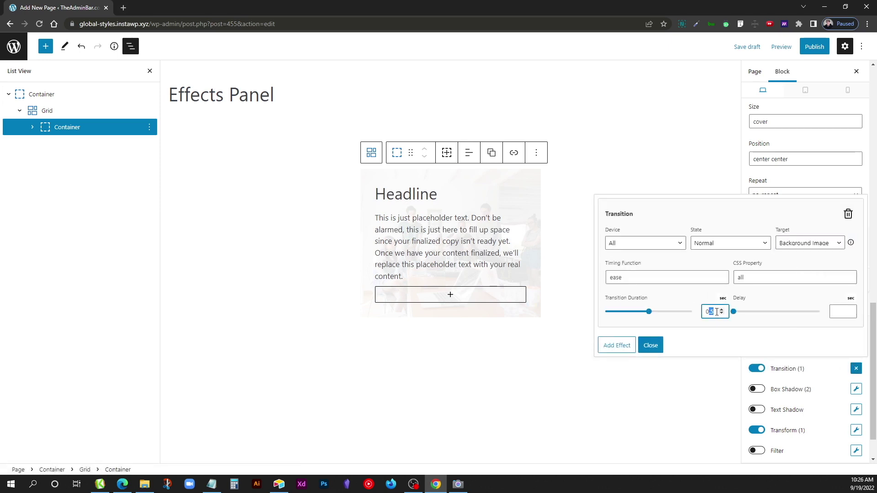
key("BackSpace")
type("3")
left_click(648, 345)
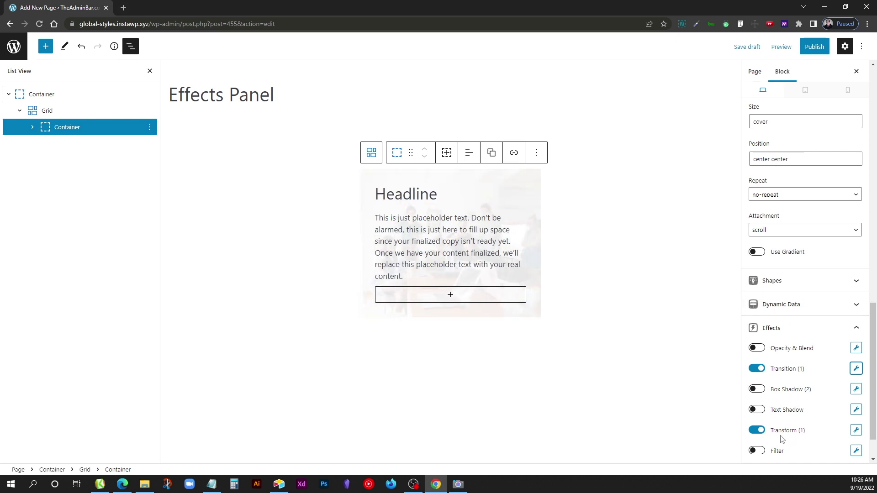
Delete the Scale transform from the inner container.
left_click(856, 430)
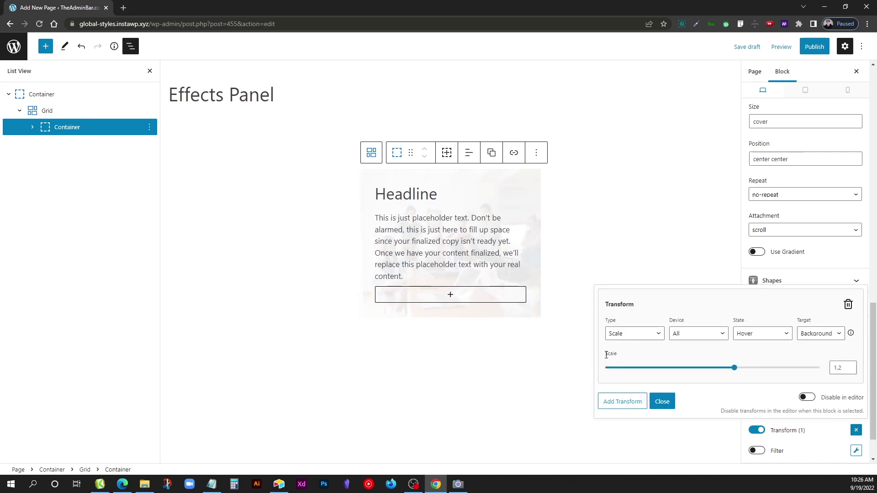
left_click(849, 304)
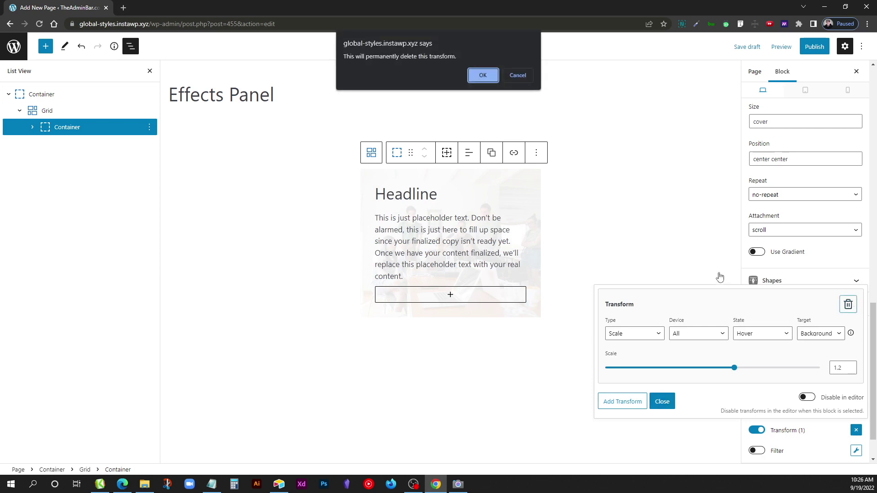
key("Return")
Enable the Filter effect and add a Blur filter of 5 px targeting Background Image in the Normal state.
left_click(757, 451)
left_click(856, 451)
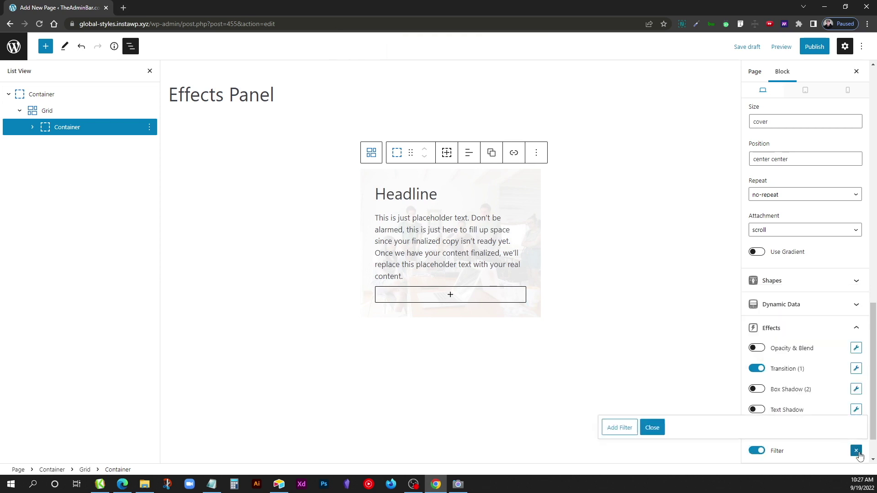
left_click(622, 427)
left_click(632, 376)
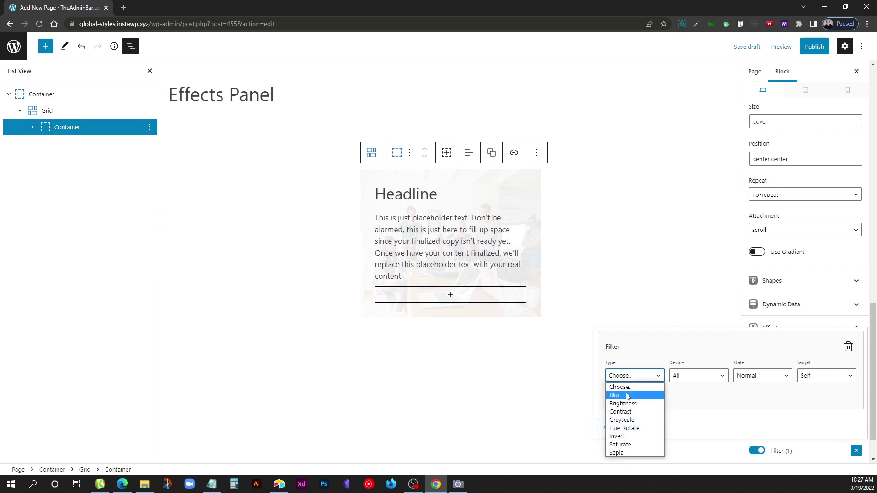
left_click(615, 393)
left_click(813, 351)
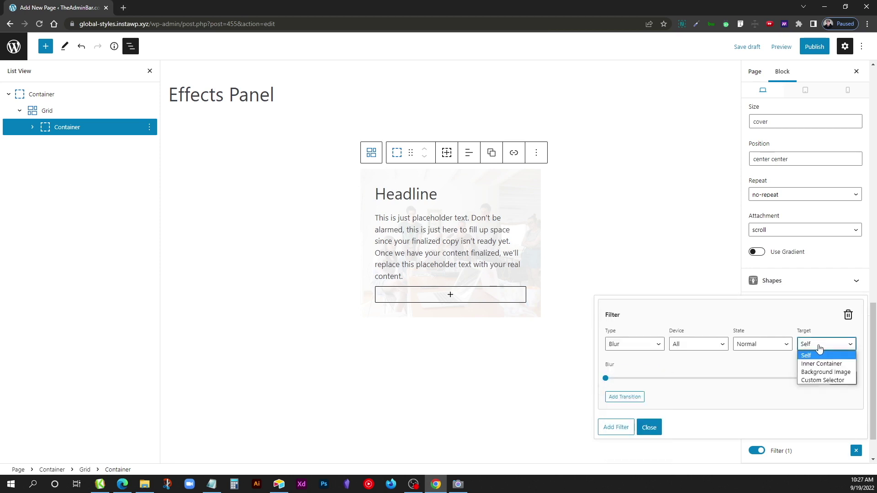
left_click(828, 374)
left_click(606, 395)
left_click_drag(609, 395, 626, 396)
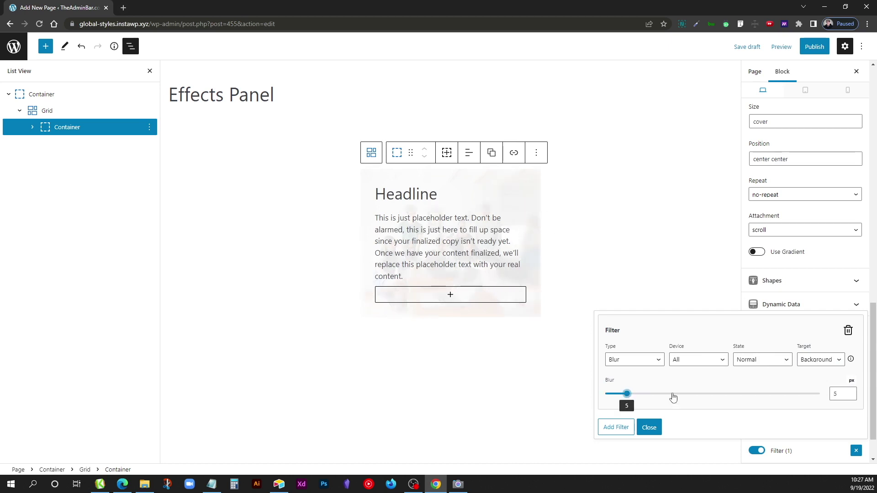
Add a second Blur filter of 0 px targeting Background Image in the Hover state and close the filter settings.
left_click(627, 428)
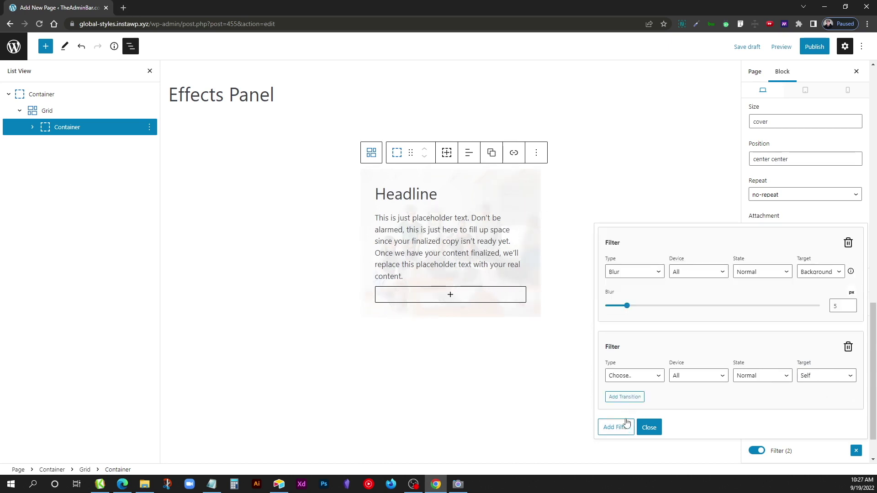
left_click(630, 376)
left_click(628, 396)
left_click(822, 359)
left_click(834, 374)
left_click(832, 394)
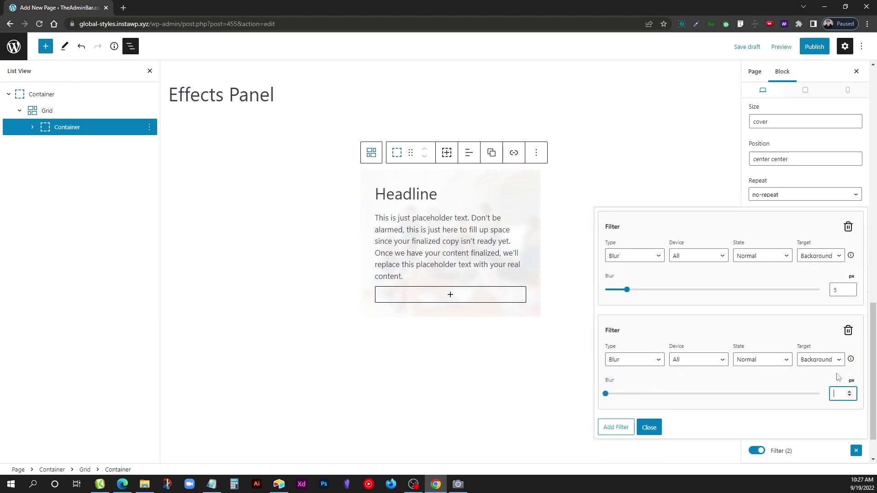
left_click(755, 360)
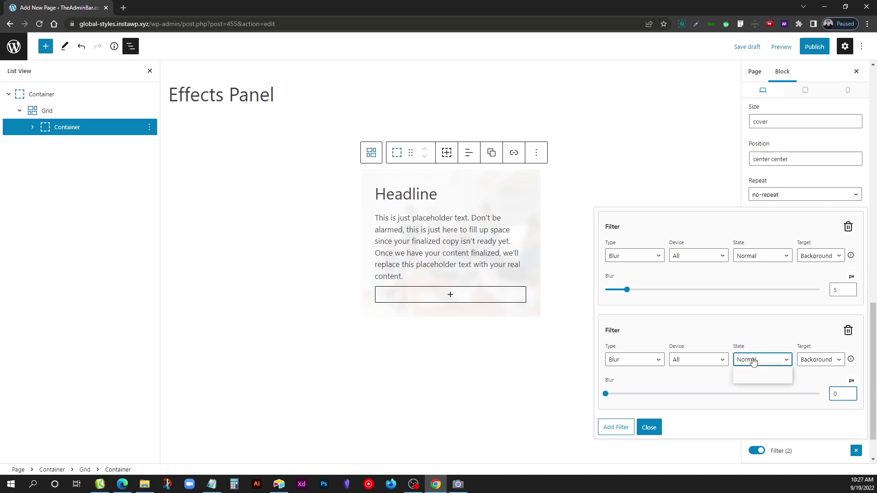
left_click(744, 379)
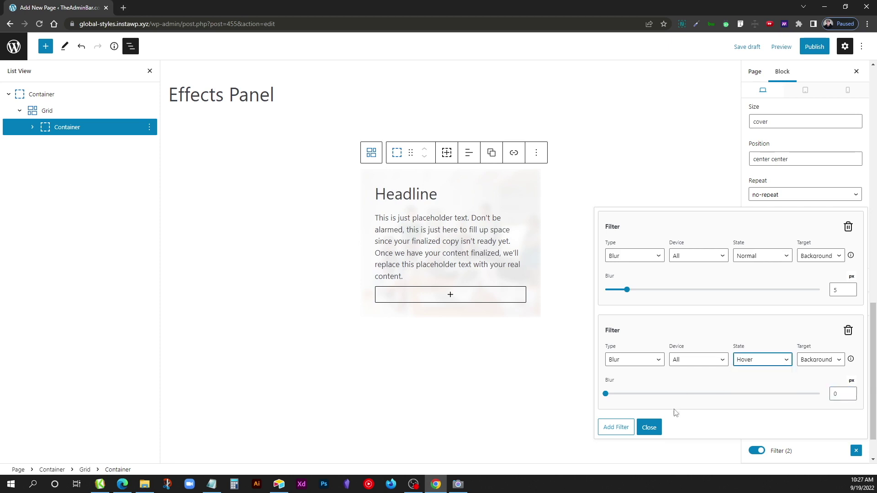
left_click(649, 427)
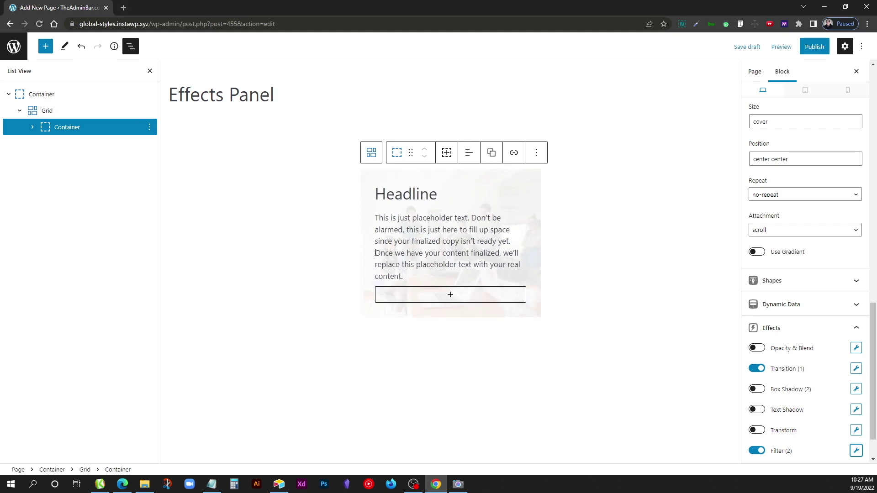
Delete the last sentence of the placeholder paragraph, starting with "Once we have your content finalized".
left_click(408, 276)
left_click_drag(408, 277, 376, 257)
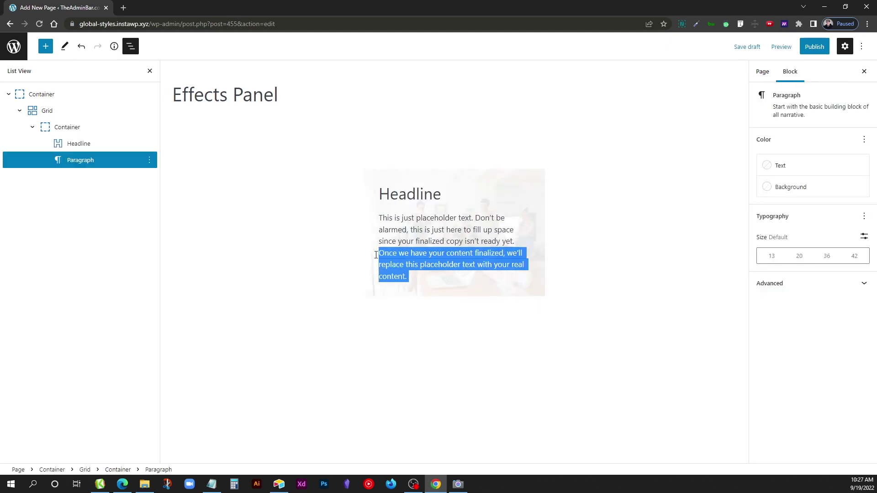
key("BackSpace")
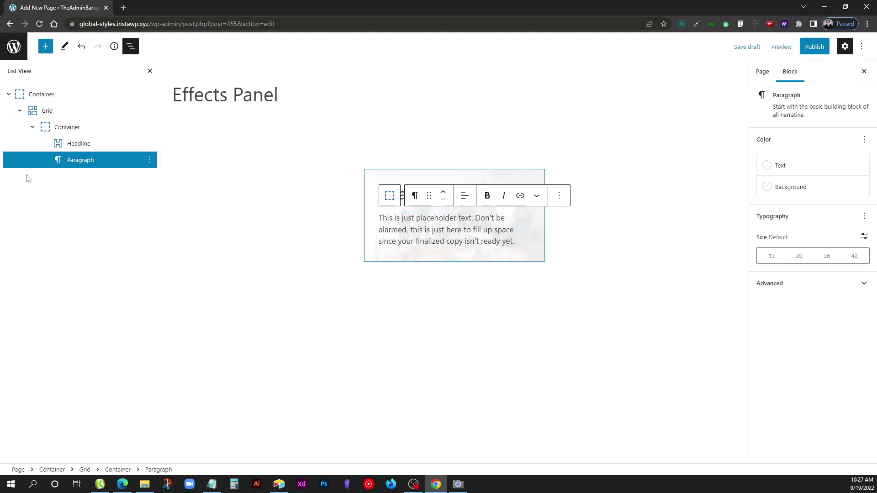
Set the inner container's minimum height to 400 px.
left_click(96, 128)
scroll(813, 346, "down", 2)
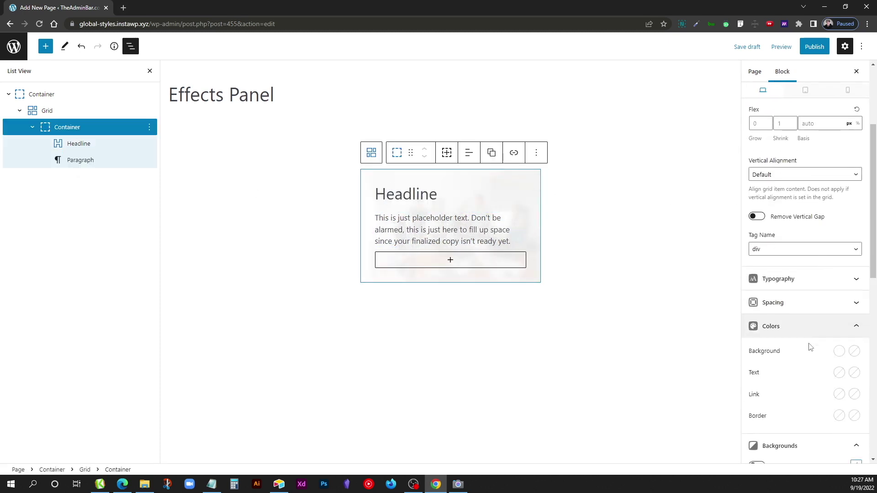
scroll(809, 350, "down", 4)
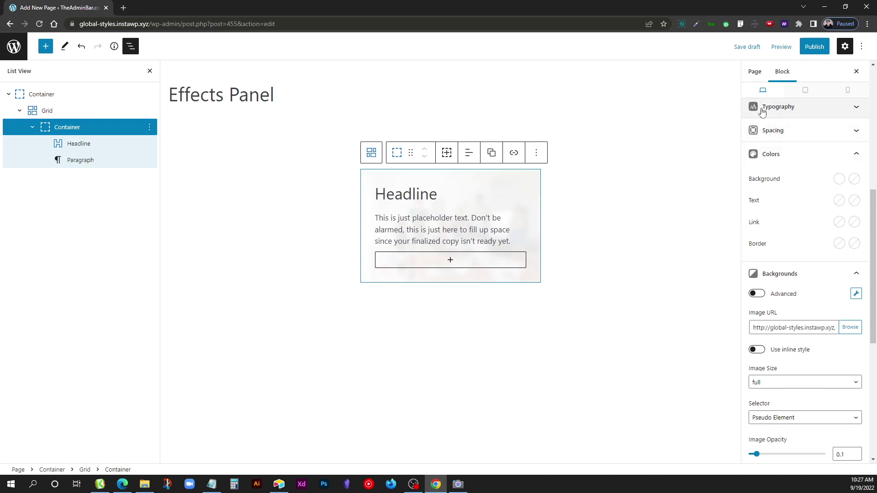
left_click(773, 131)
scroll(763, 318, "down", 1)
left_click(765, 295)
type("400")
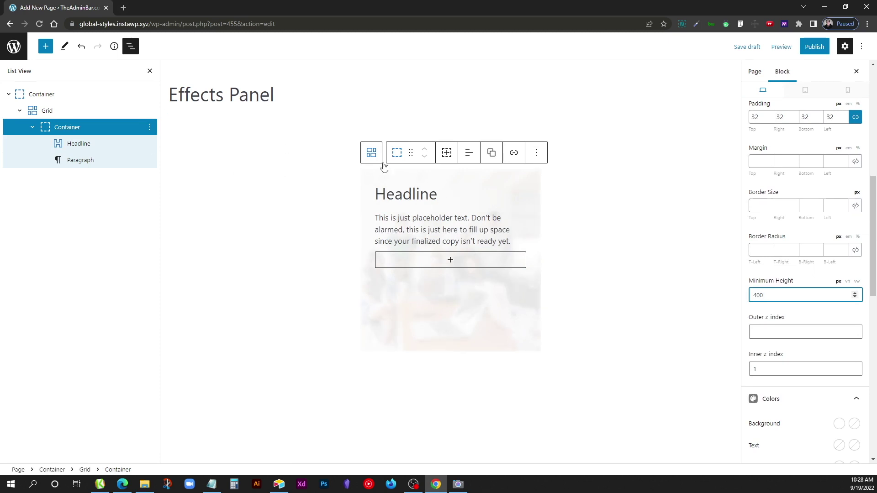
Set the inner container's vertical alignment to Bottom.
scroll(786, 329, "up", 1)
scroll(785, 327, "up", 4)
left_click(783, 266)
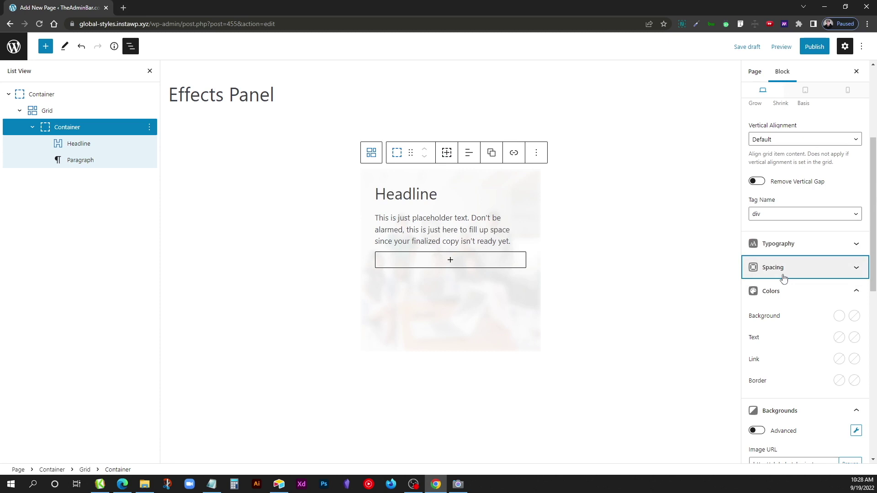
left_click(768, 139)
left_click(763, 176)
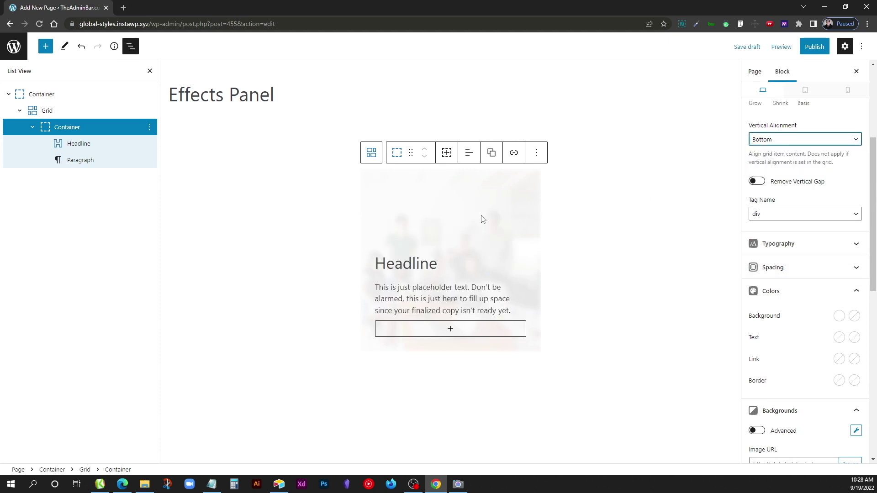
Switch off the Filter effect on the inner container and deselect the container.
left_click(70, 127)
scroll(784, 356, "down", 12)
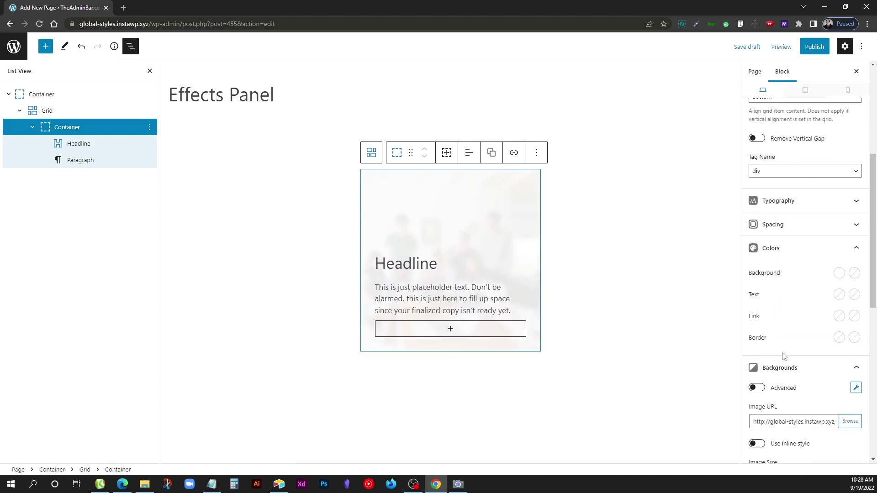
scroll(766, 385, "down", 2)
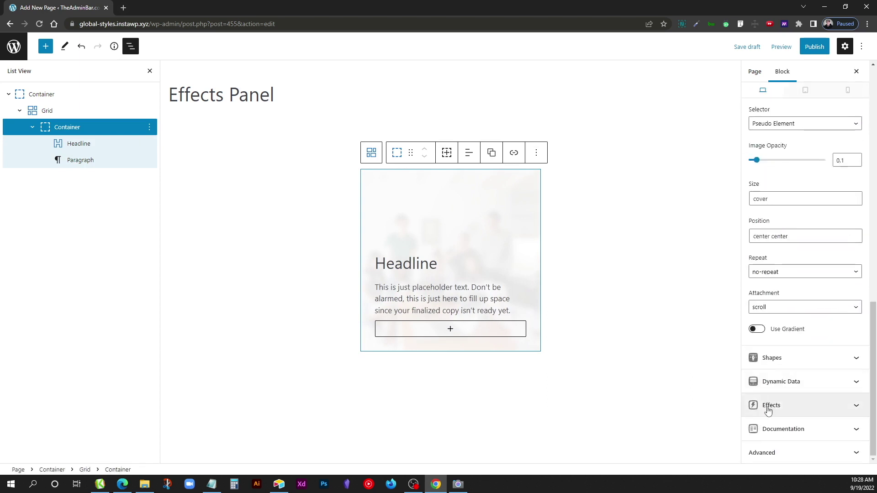
left_click(771, 404)
left_click(757, 451)
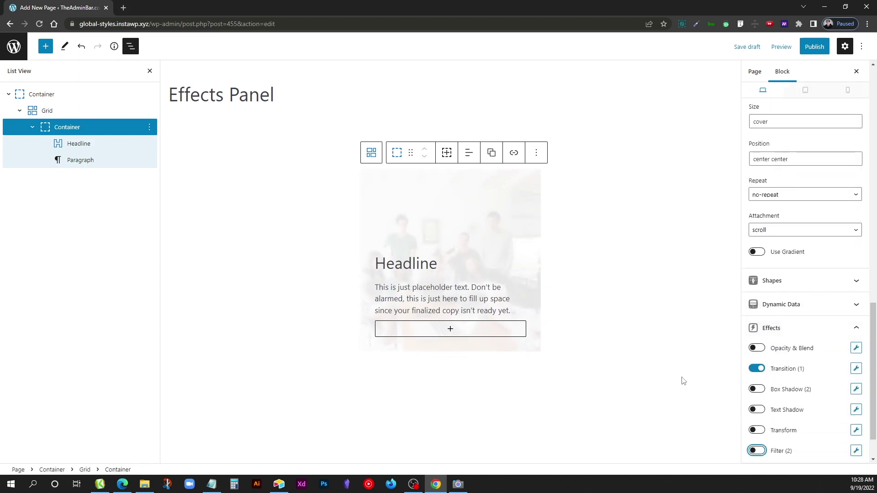
left_click(647, 320)
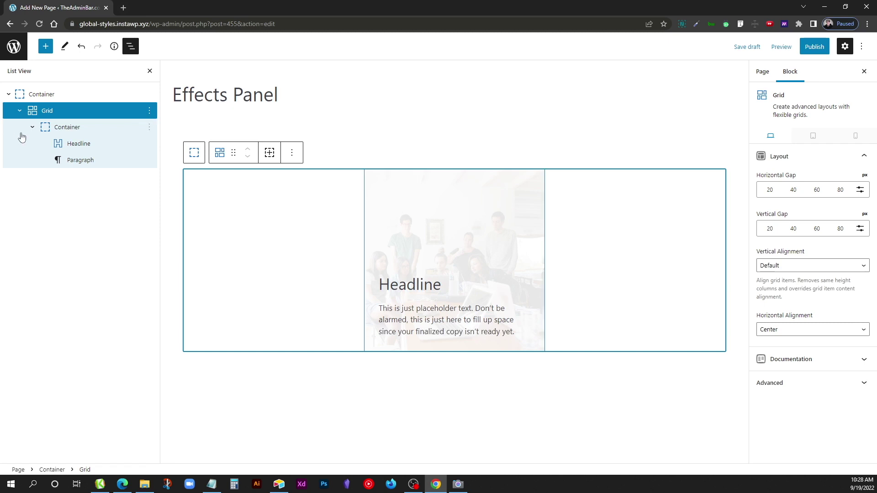
Reselect the card's inner container, enable its Transform effect and open the transform settings.
left_click(89, 128)
scroll(813, 417, "down", 10)
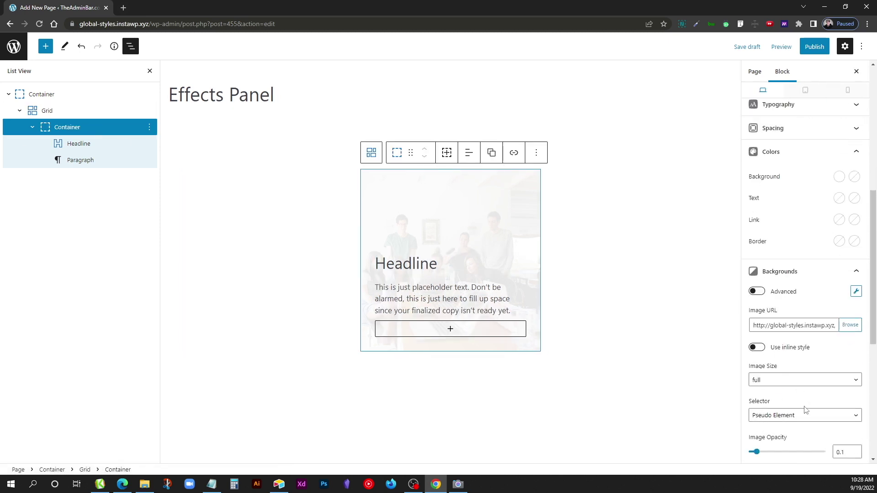
left_click(794, 409)
scroll(794, 402, "down", 3)
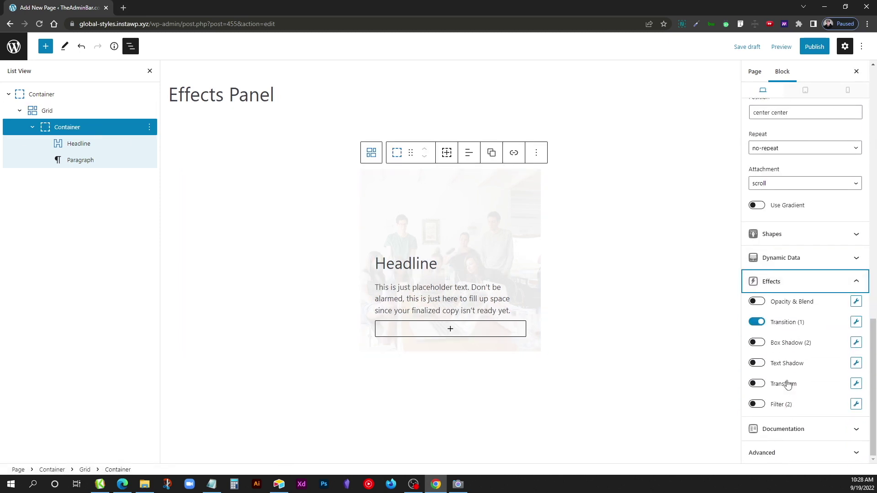
left_click(757, 383)
left_click(856, 384)
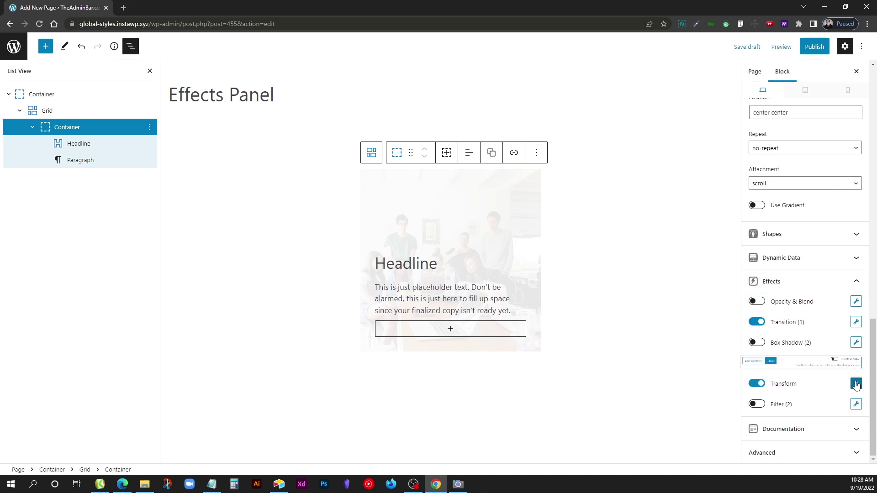
Add a Translate transform to the card's container and set its target to Inner Container.
left_click(632, 355)
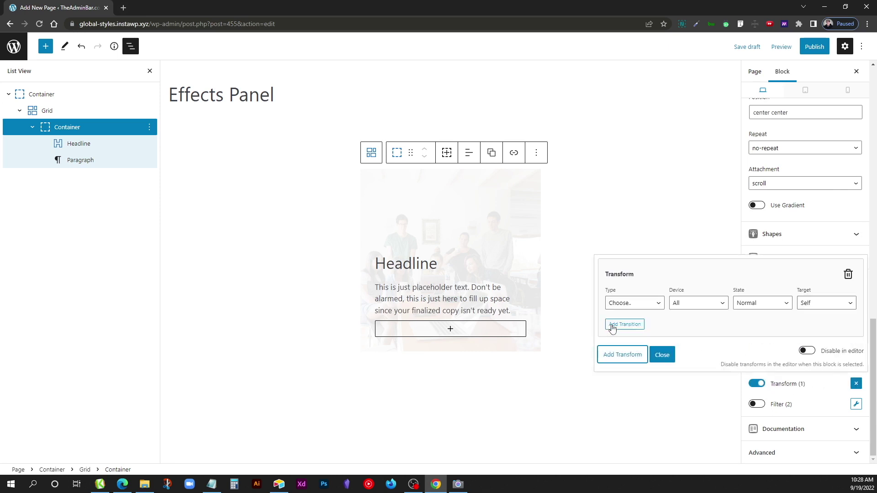
left_click(635, 303)
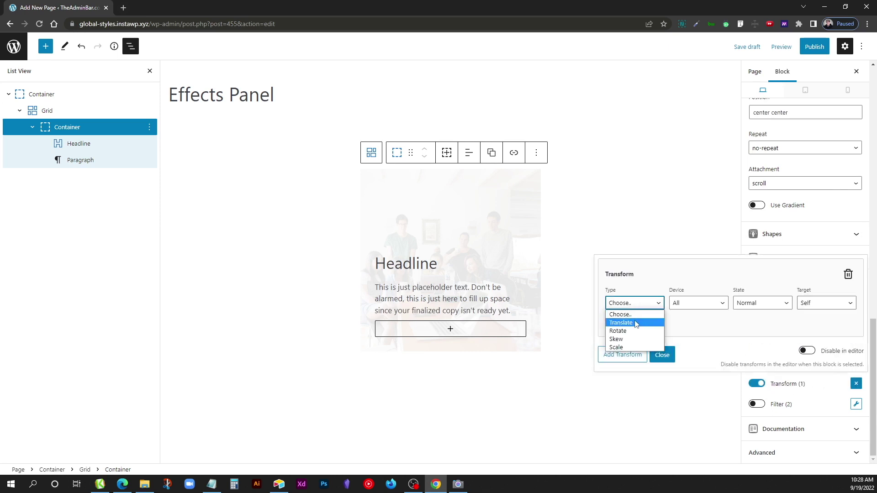
left_click(621, 323)
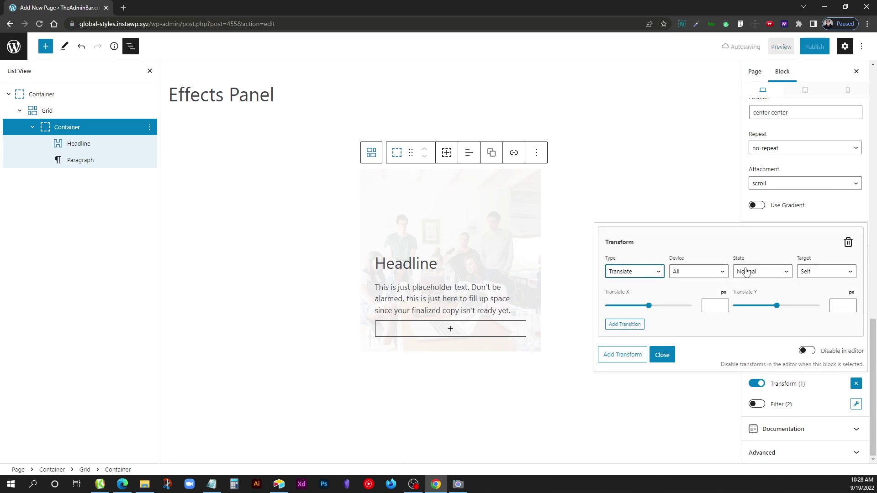
left_click(825, 271)
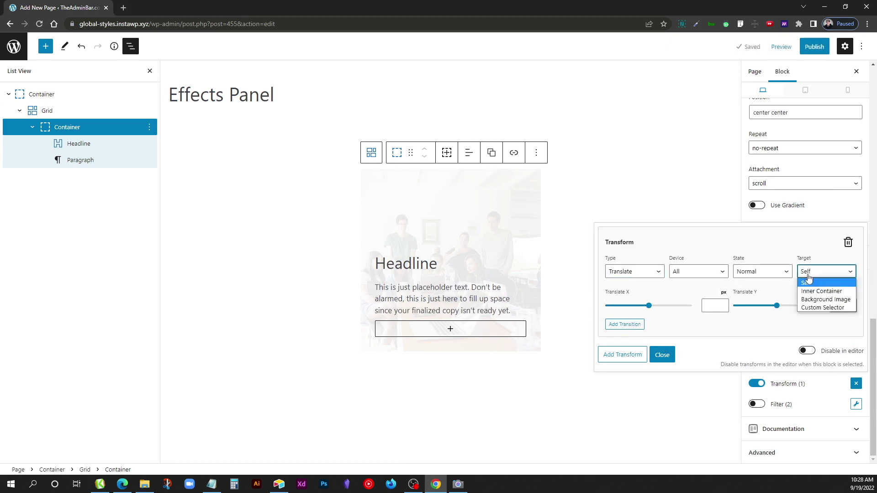
left_click(817, 292)
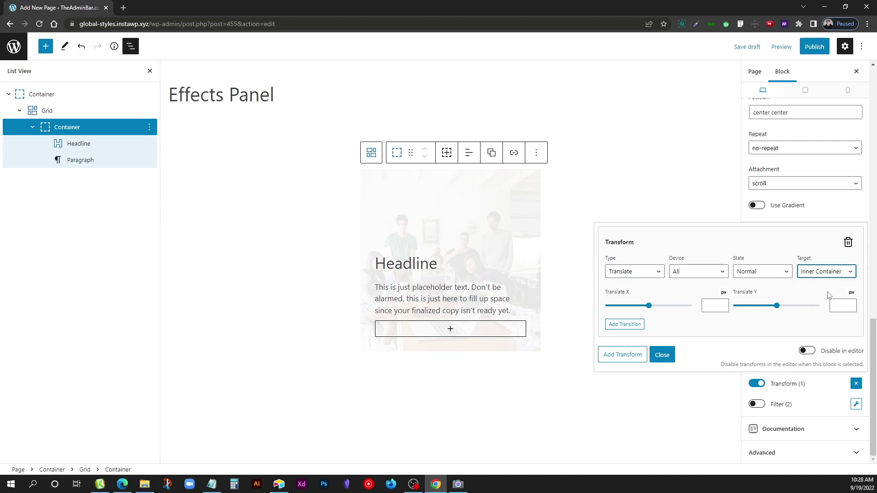
Set the transform's Translate Y to 100 px and leave the container to view the card.
left_click(836, 305)
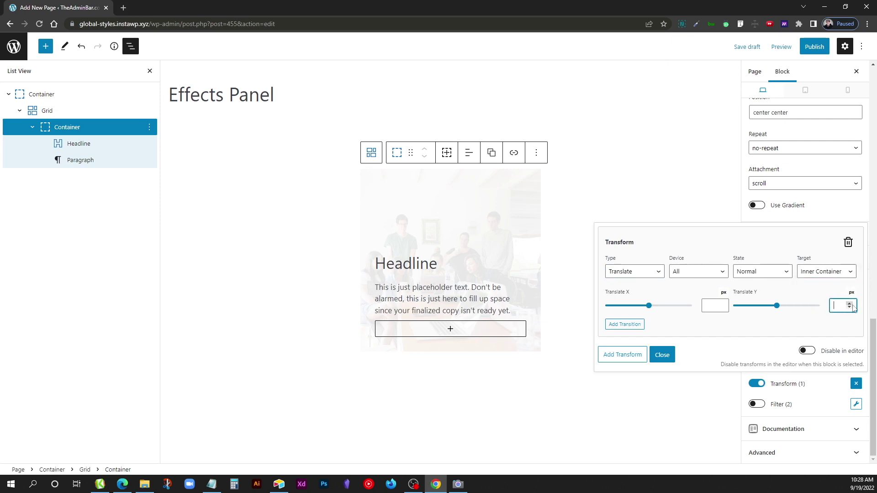
type("100")
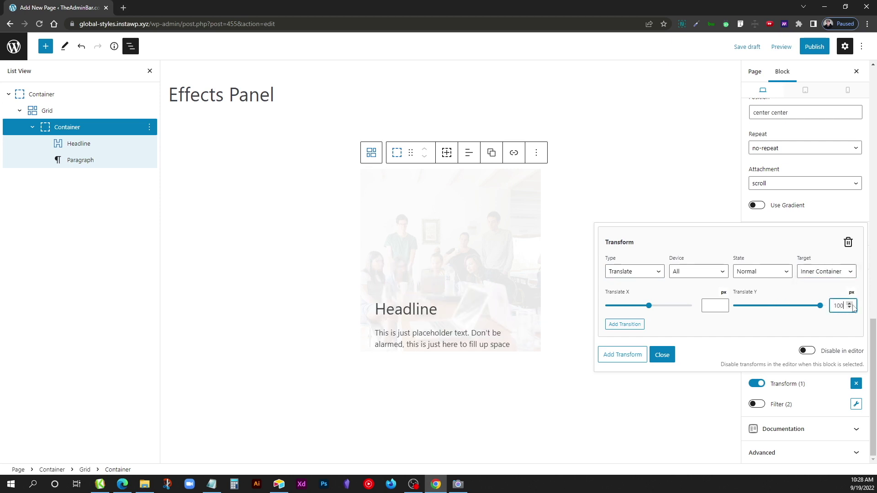
left_click(621, 206)
left_click(610, 194)
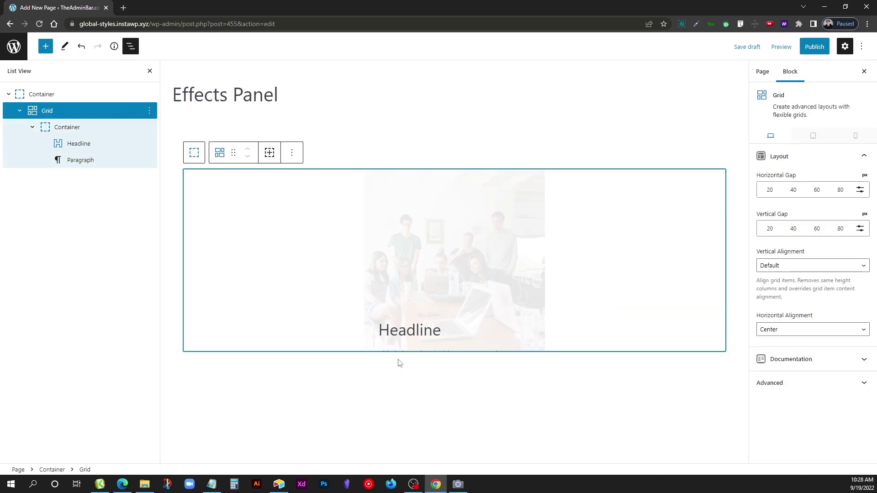
Reselect the card's container, set its transform's Translate Y to 105 px, and deselect the card.
left_click(53, 131)
scroll(800, 392, "down", 10)
left_click(800, 389)
left_click(793, 384)
left_click(798, 405)
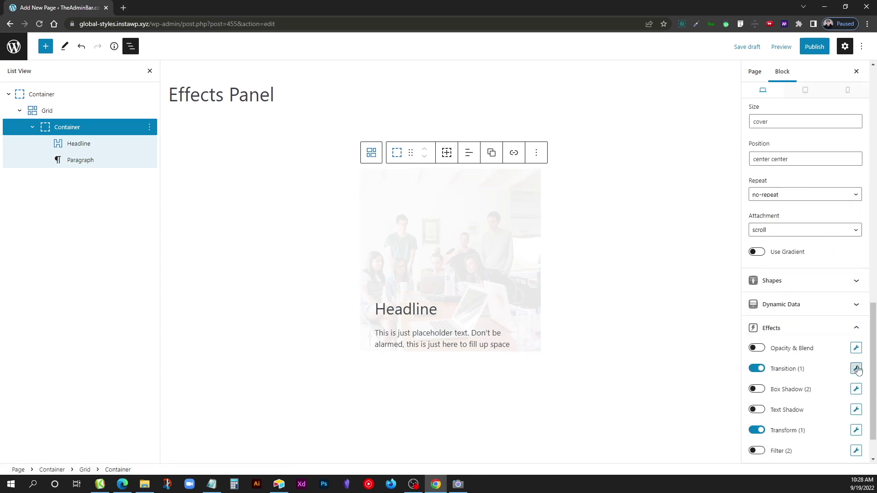
left_click(856, 368)
left_click(651, 345)
left_click(855, 430)
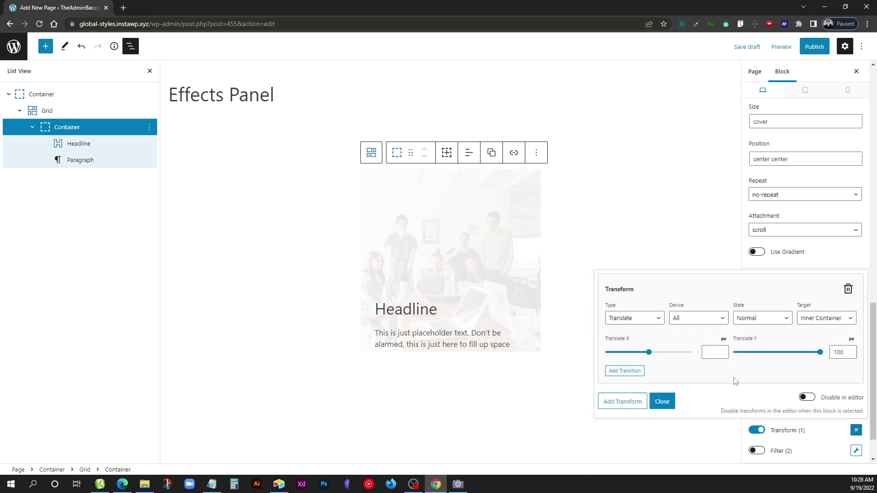
double_click(836, 352)
type("105")
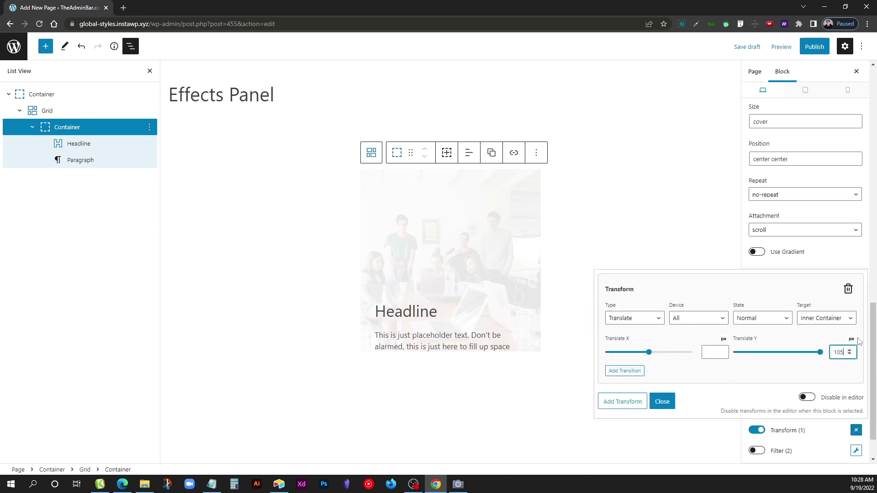
left_click(572, 205)
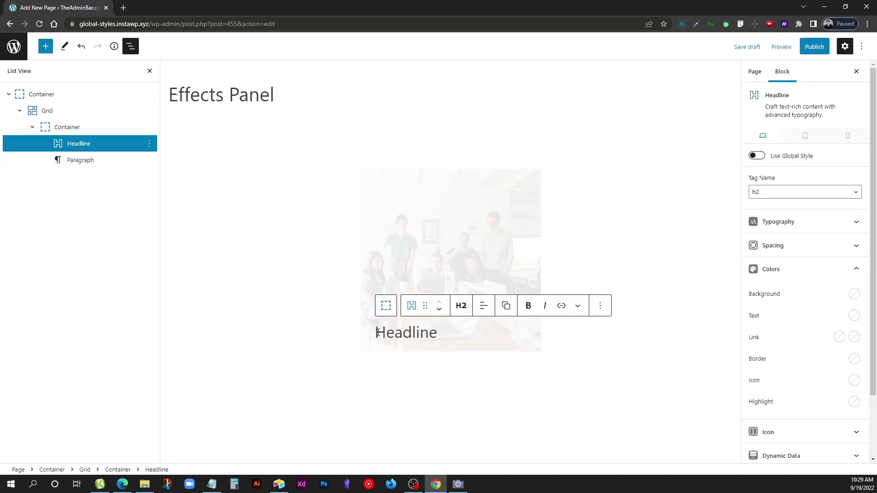
left_click(315, 365)
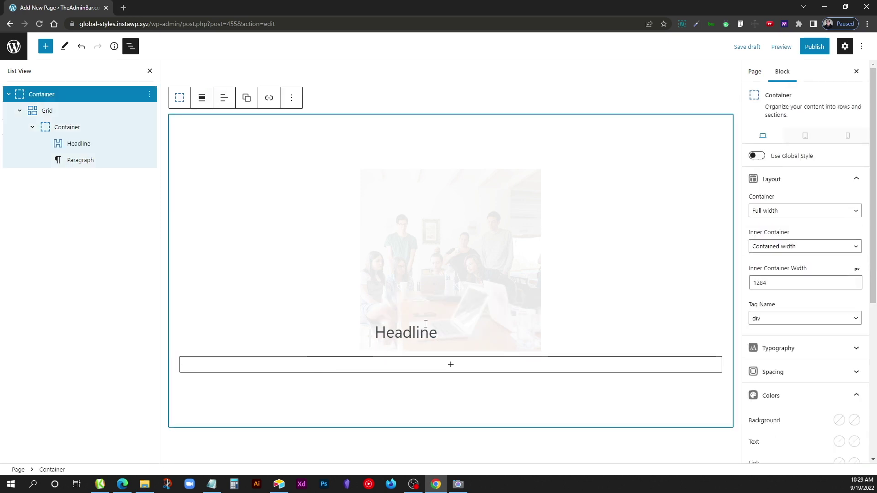
Reselect the card's container and add a second transform of type Translate to its effects.
left_click(93, 132)
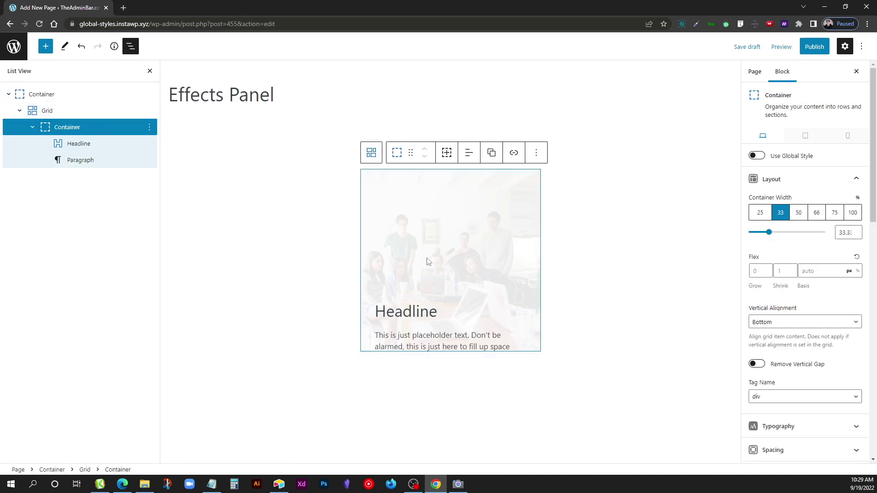
scroll(792, 392, "down", 15)
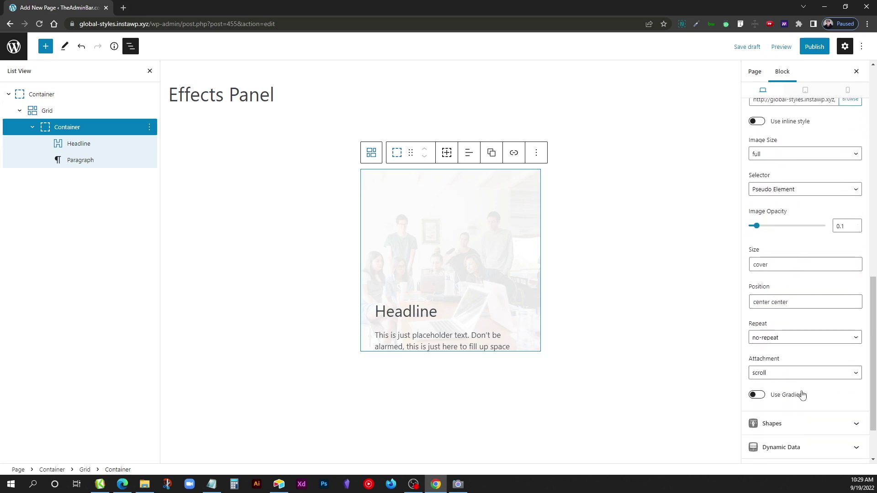
left_click(797, 405)
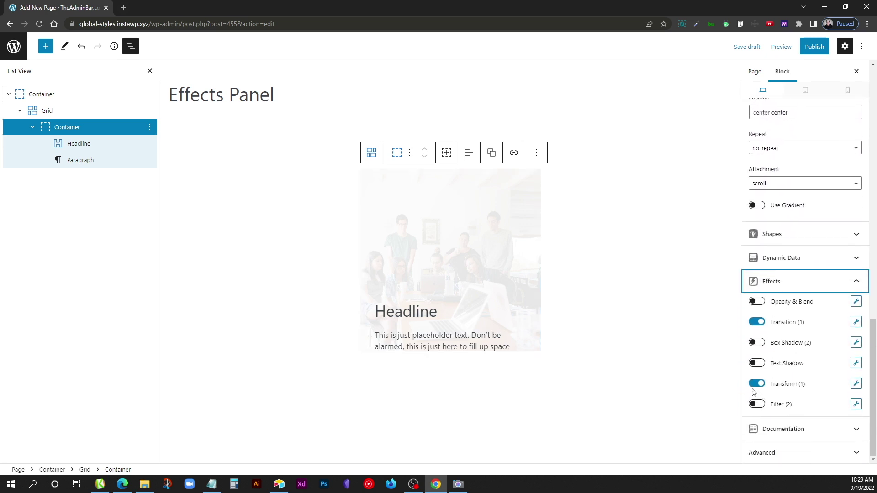
left_click(858, 387)
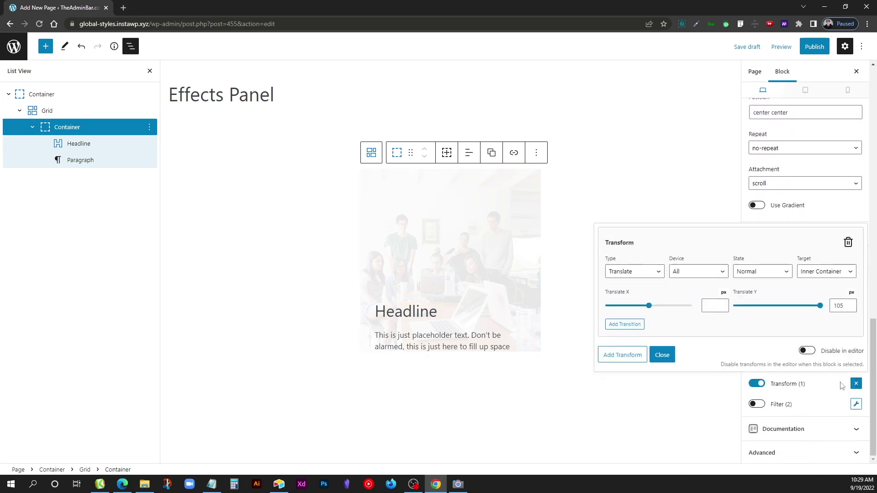
left_click(610, 355)
left_click(620, 307)
left_click(620, 323)
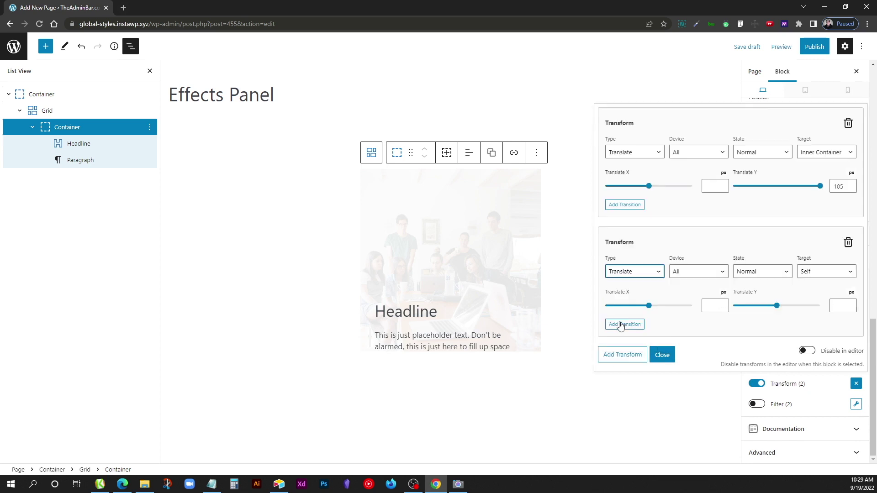
Set the second transform to the Hover state on the Inner Container with Translate Y 0 px, then deselect the card.
left_click(766, 273)
left_click(745, 291)
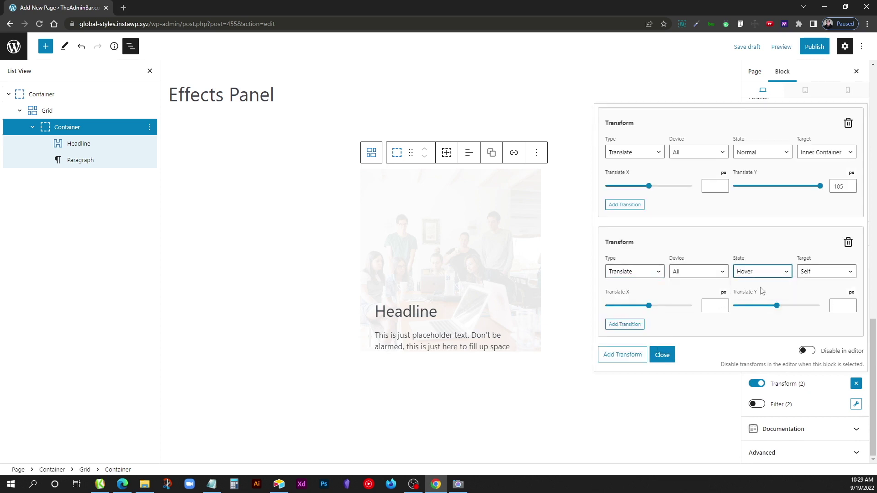
left_click(806, 273)
left_click(821, 291)
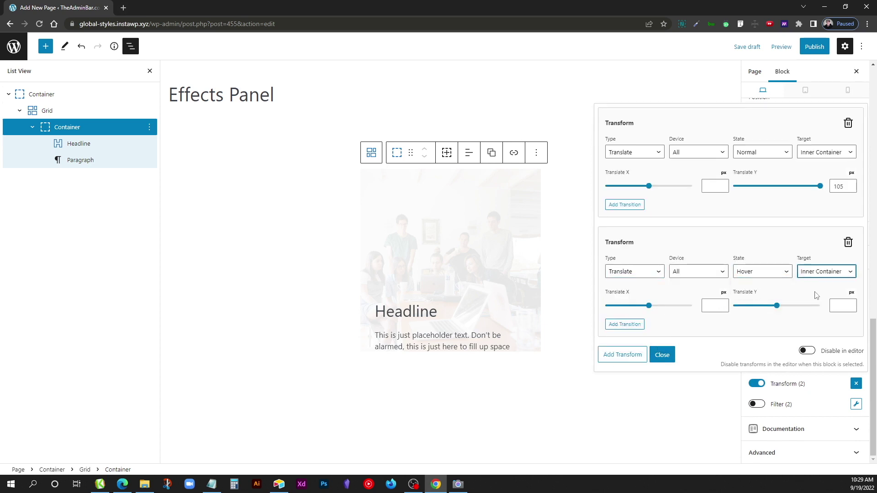
left_click(842, 305)
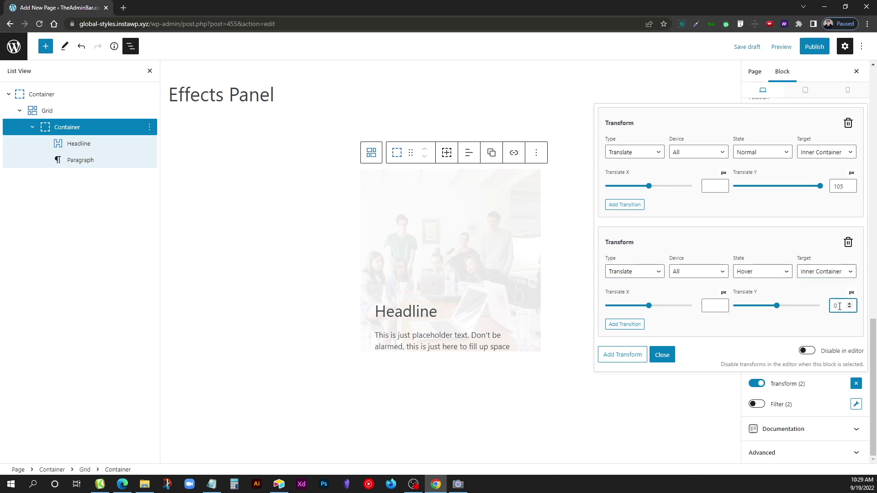
left_click(662, 355)
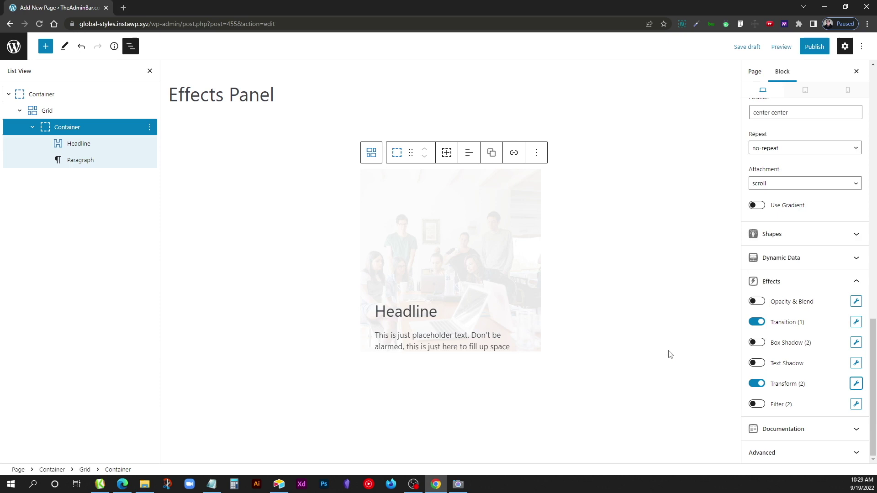
left_click(683, 321)
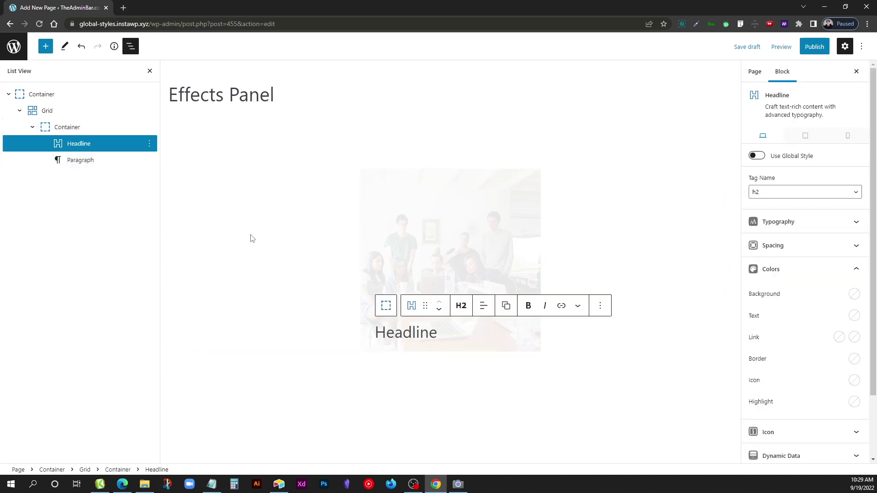
left_click(234, 85)
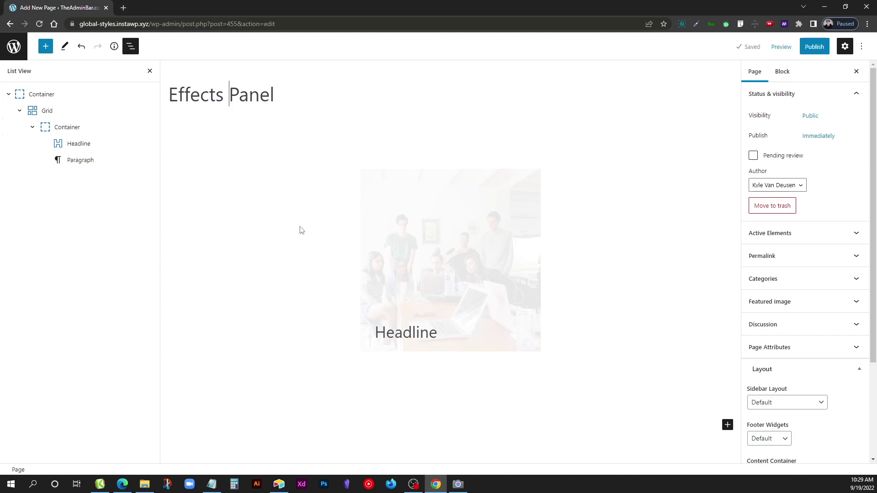
Check the target options of the card container's transition, keep Background Image, and deselect the container.
left_click(111, 129)
scroll(797, 406, "down", 15)
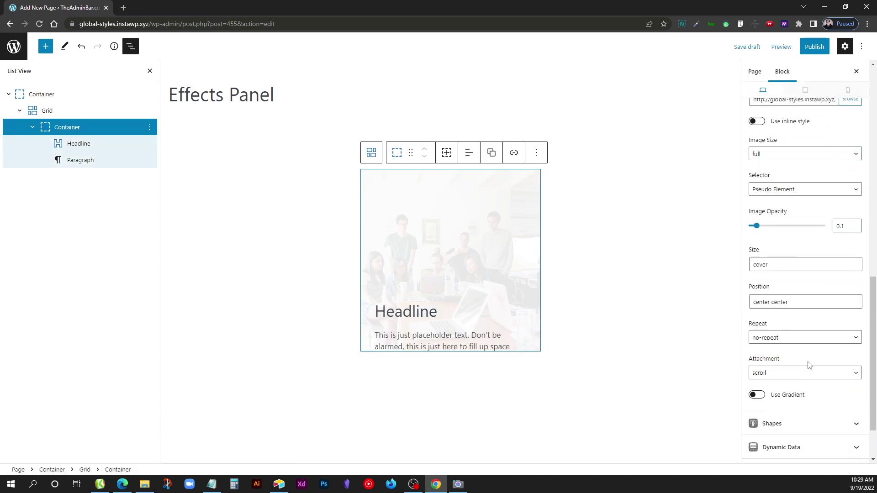
left_click(797, 406)
scroll(818, 370, "down", 1)
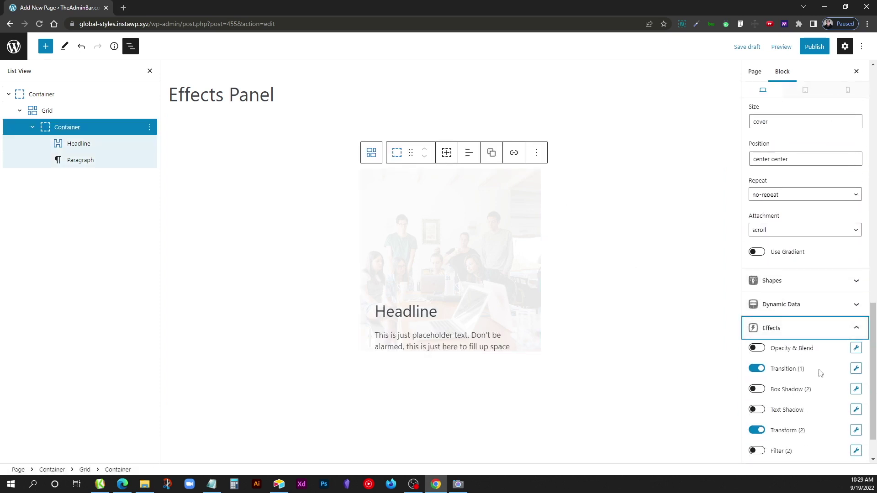
left_click(856, 368)
left_click(806, 243)
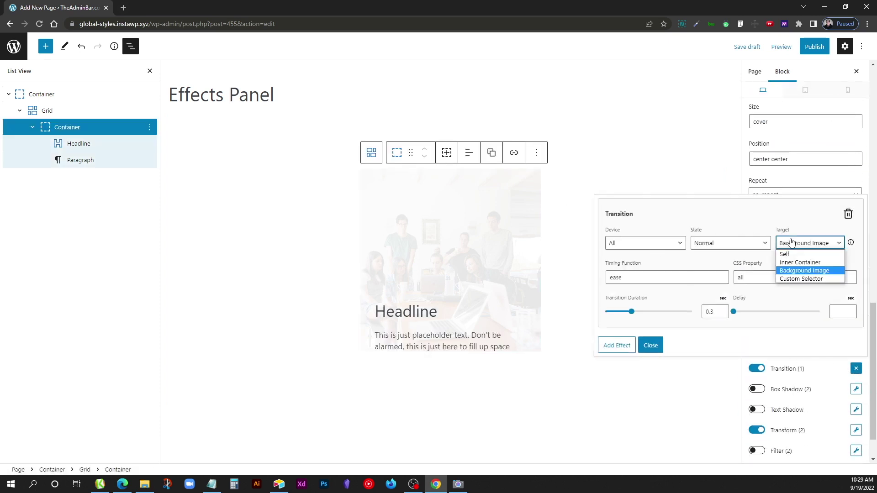
left_click(791, 266)
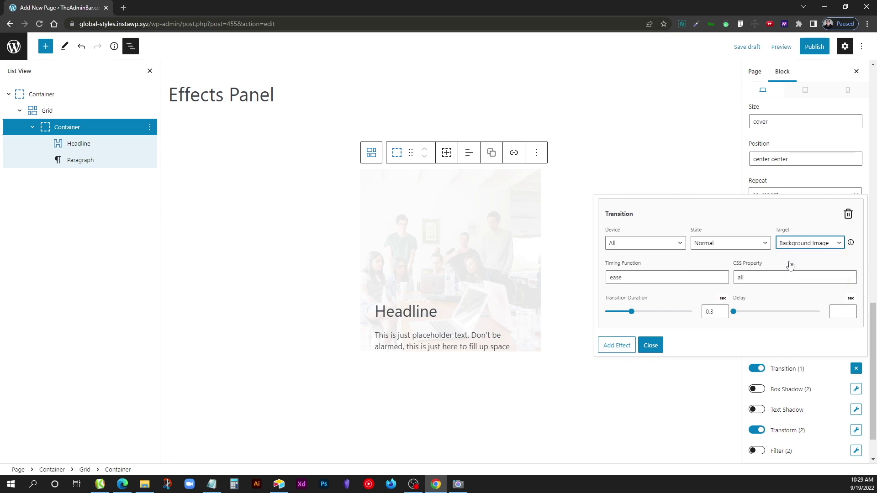
left_click(651, 345)
left_click(284, 87)
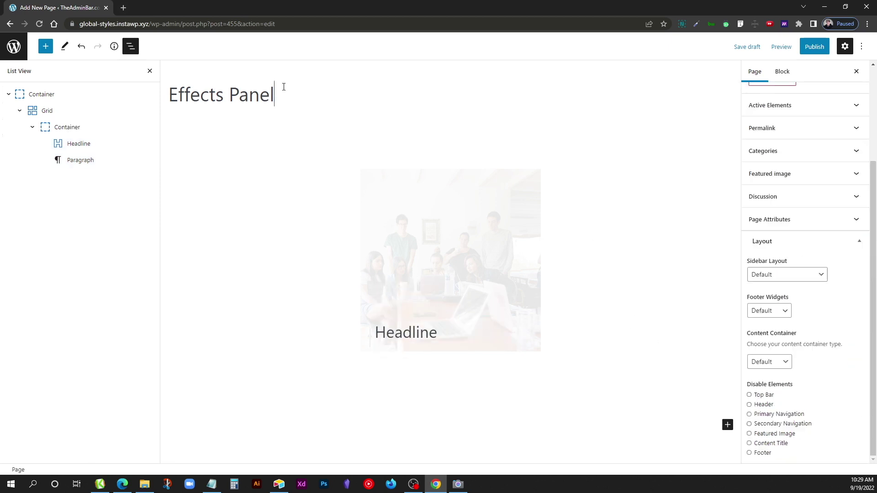